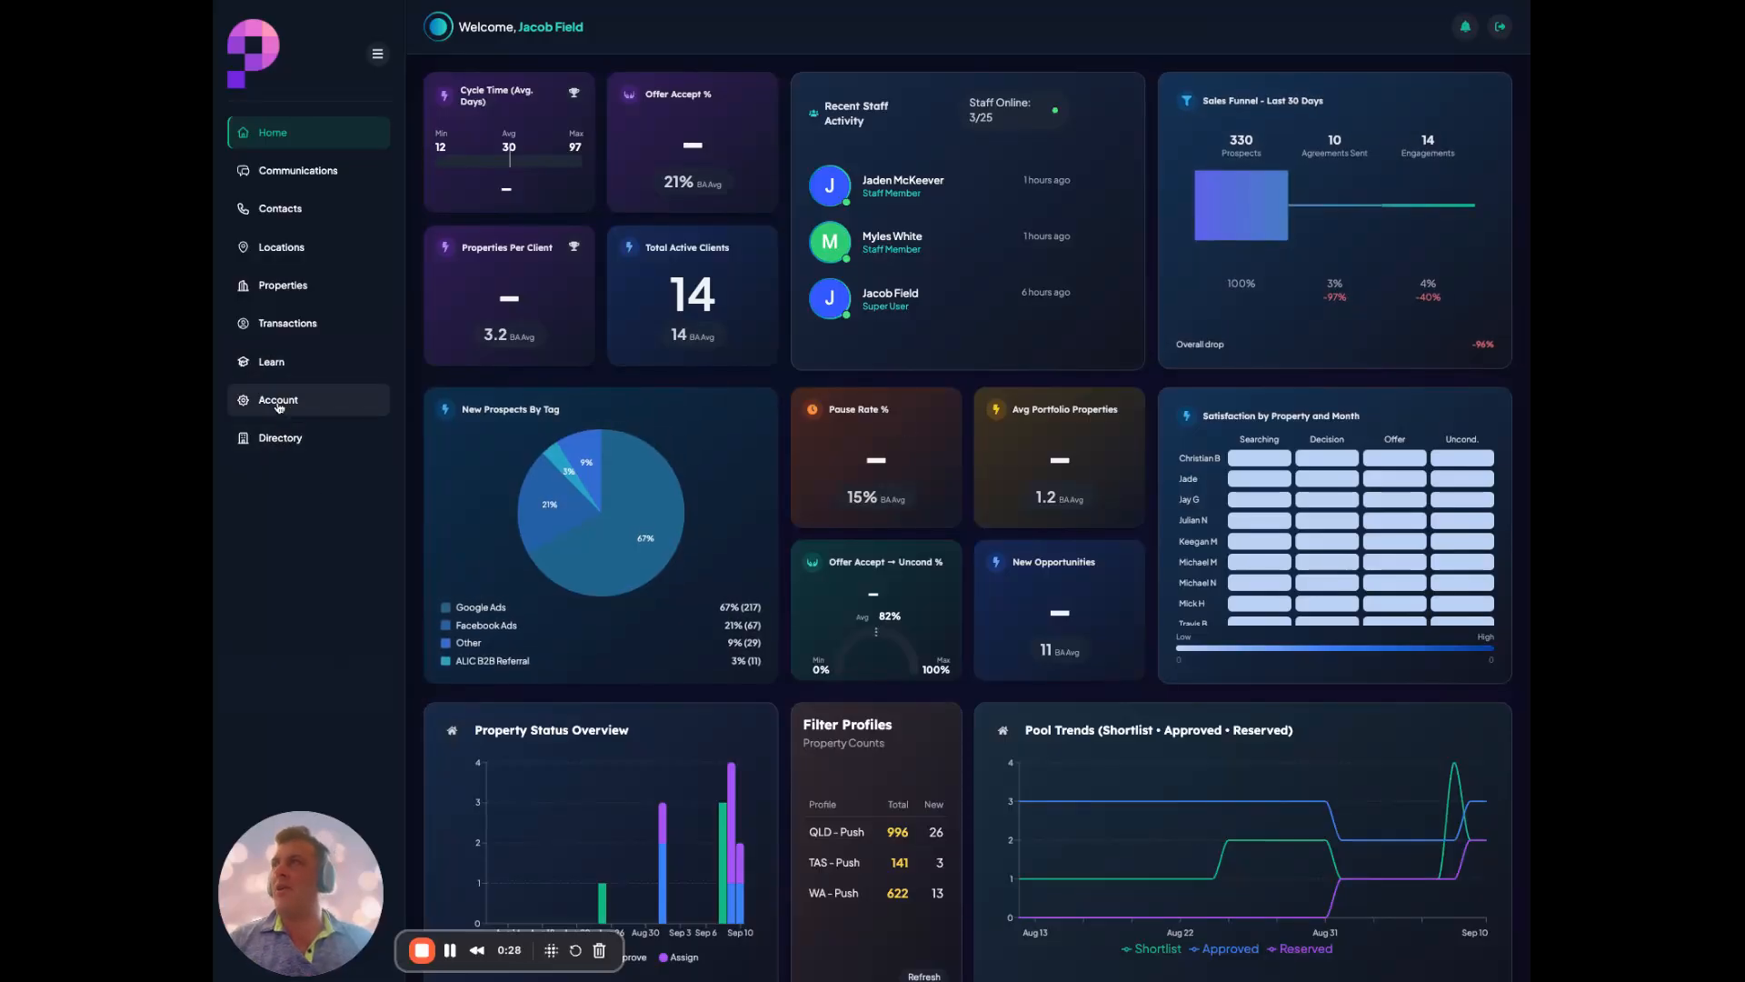
# Open the contract templates in the account settings
pyautogui.click(278, 400)
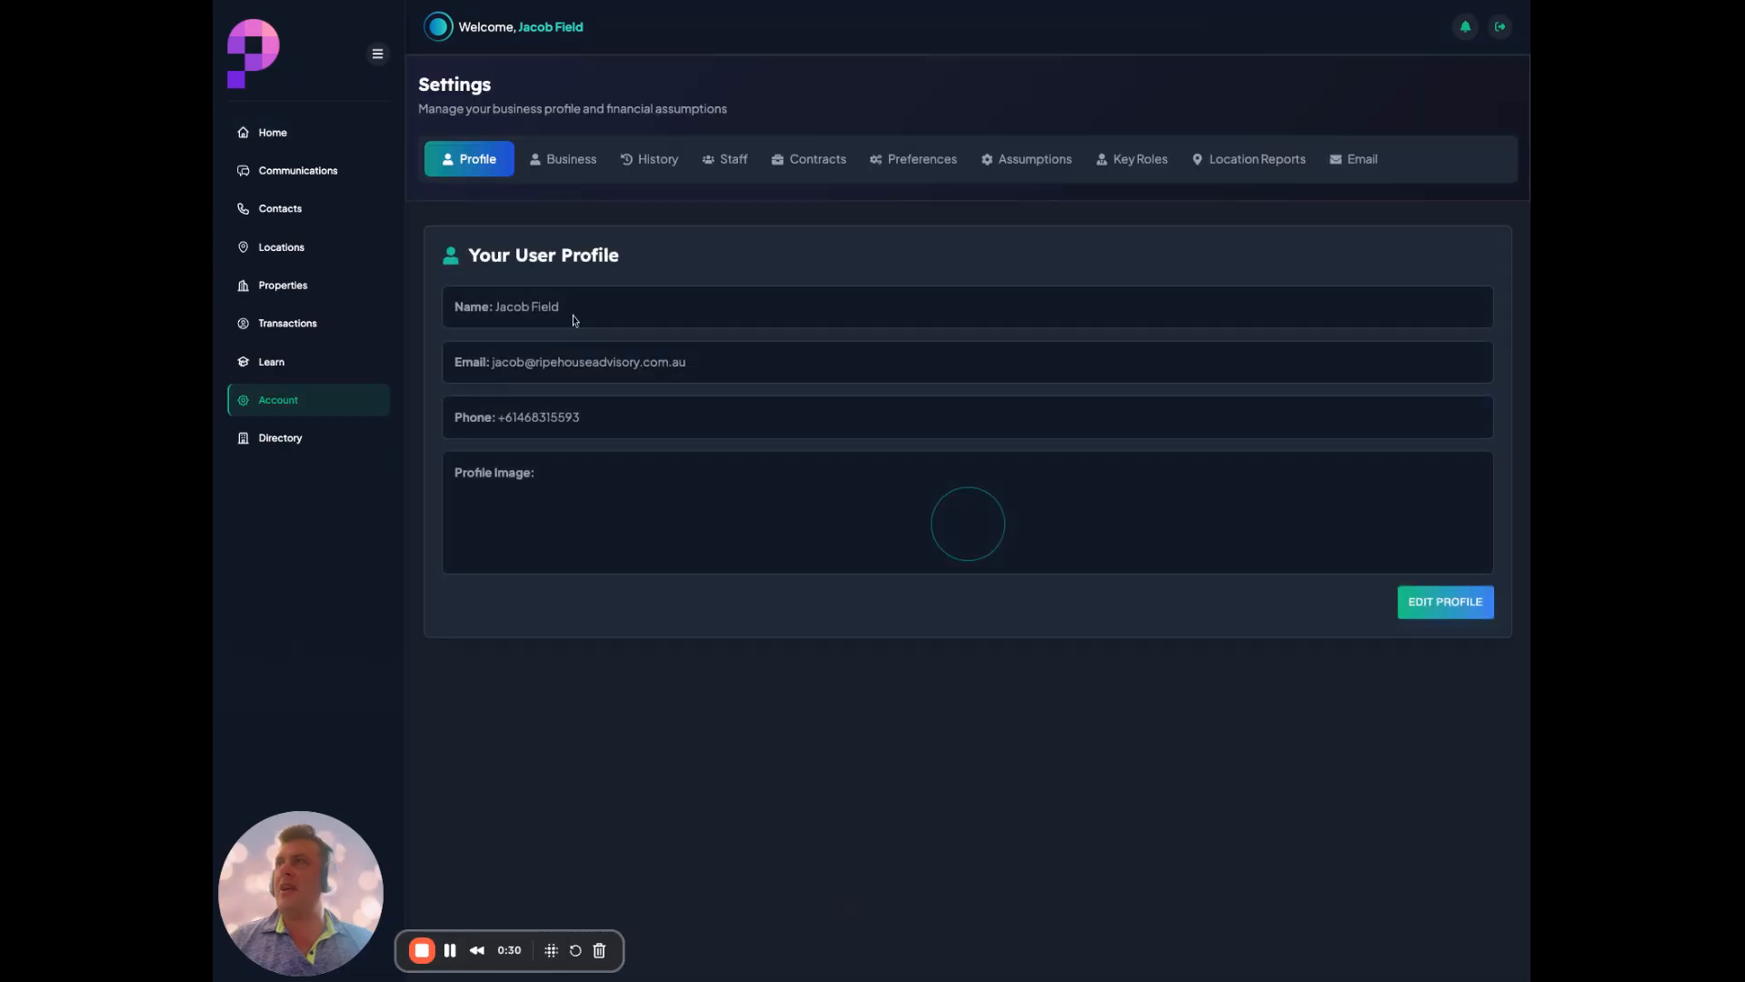
pyautogui.click(817, 162)
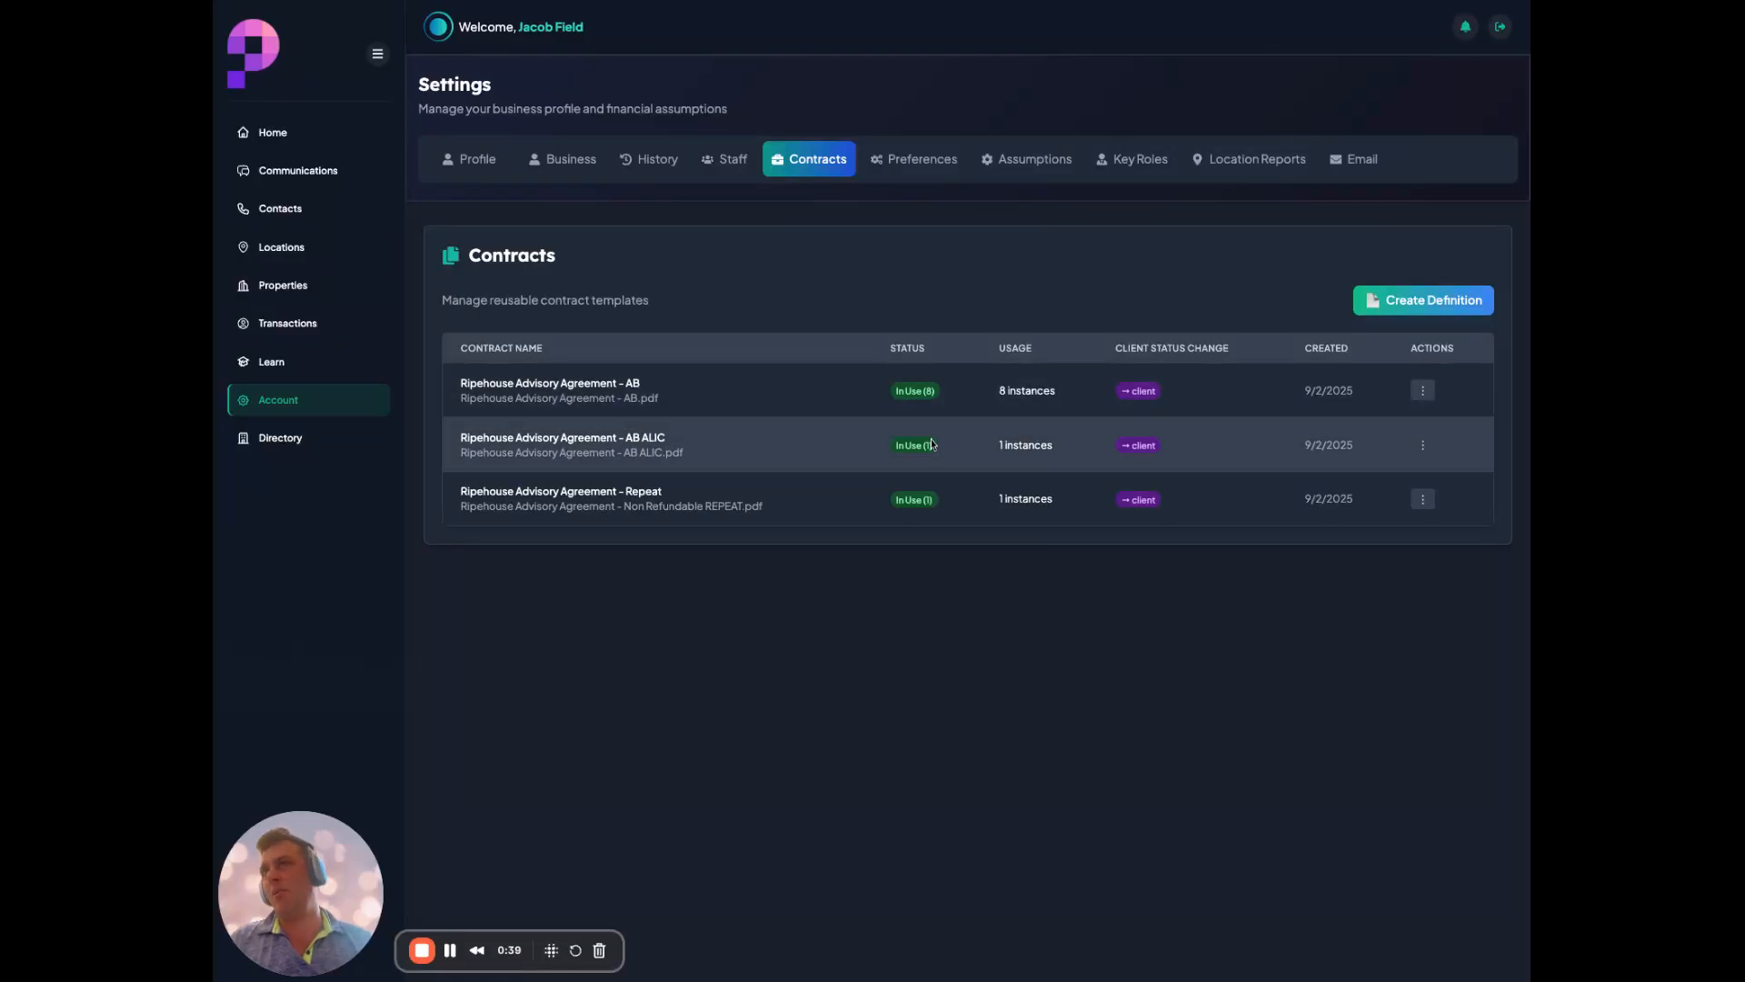
# Examine the usage, client status change and available actions of the Ripehouse Advisory Agreement - AB template
pyautogui.moveTo(999, 393); pyautogui.dragTo(1086, 400)
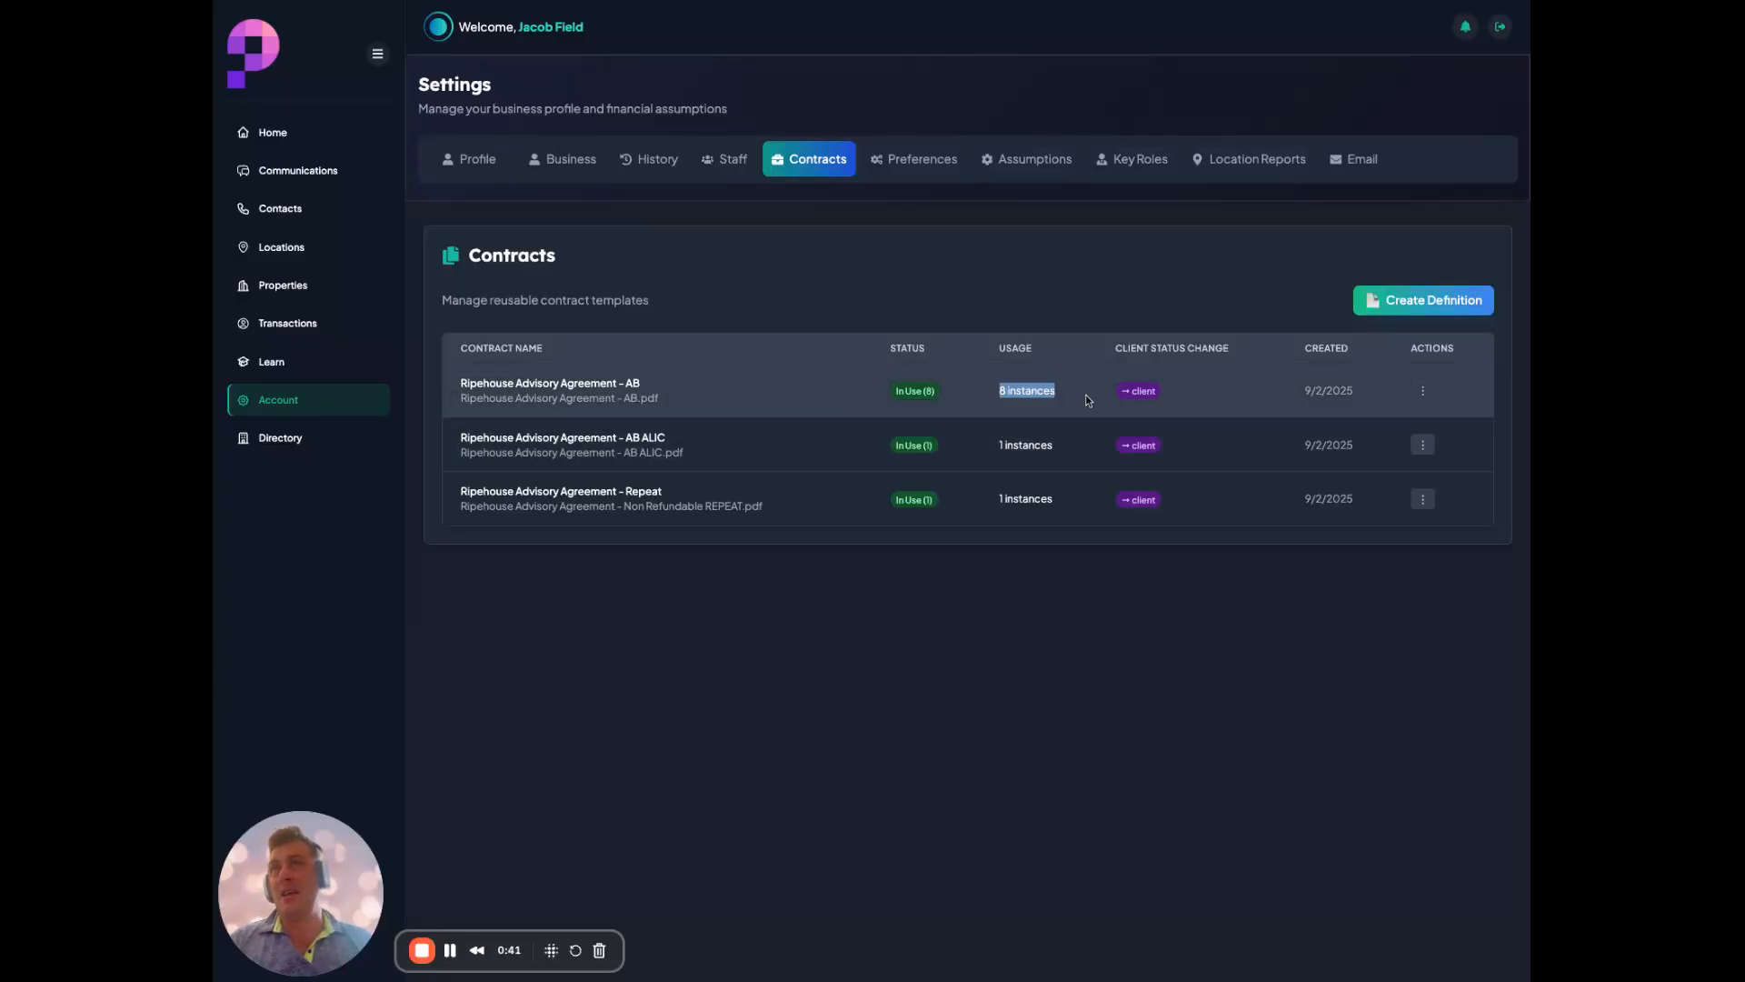
pyautogui.moveTo(1117, 391); pyautogui.dragTo(1191, 386)
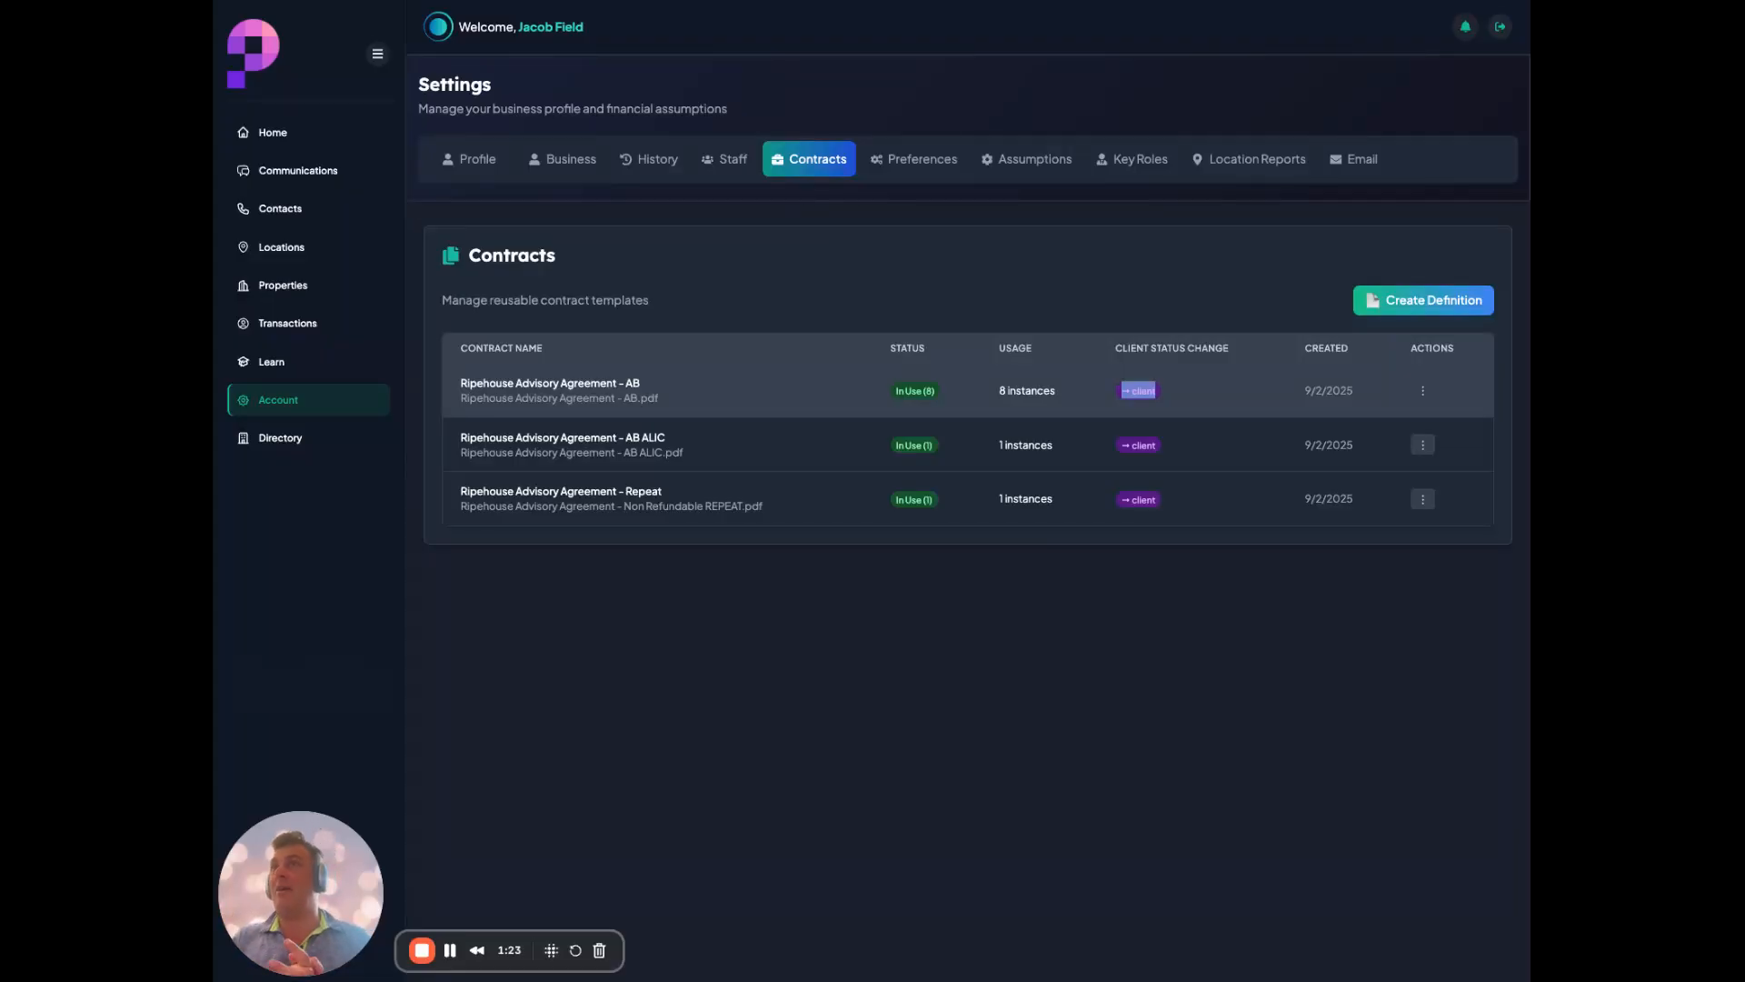
pyautogui.click(1143, 397)
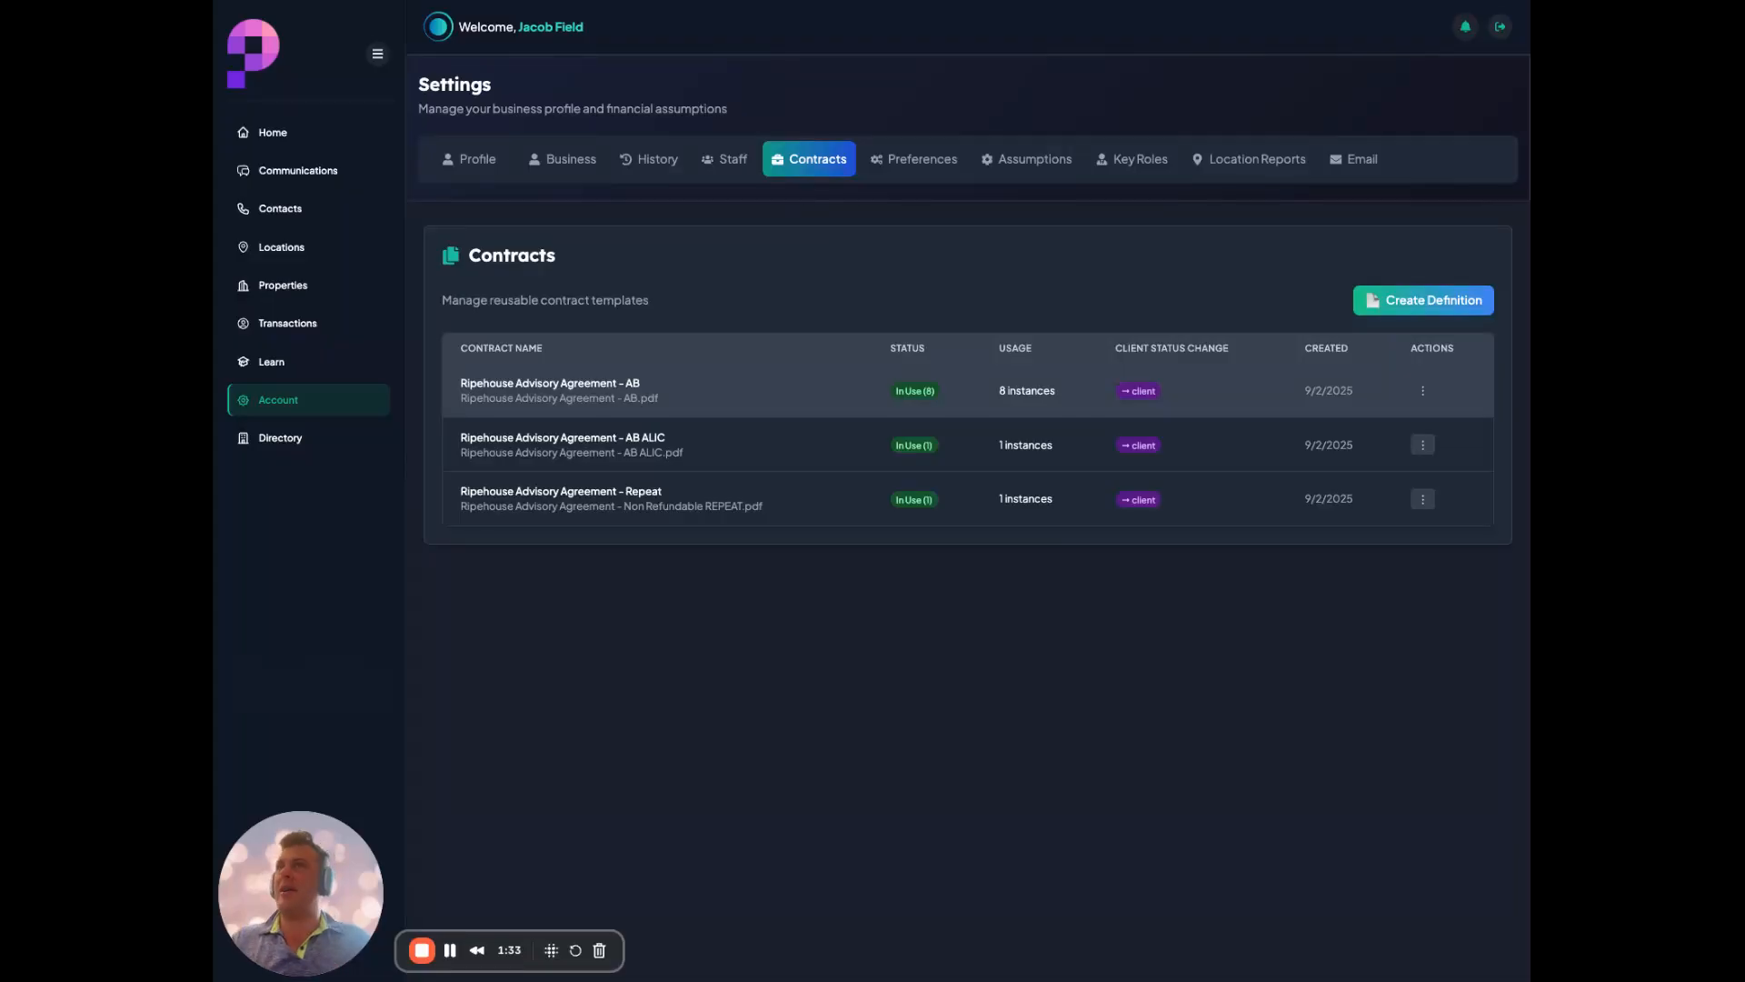
pyautogui.click(1423, 390)
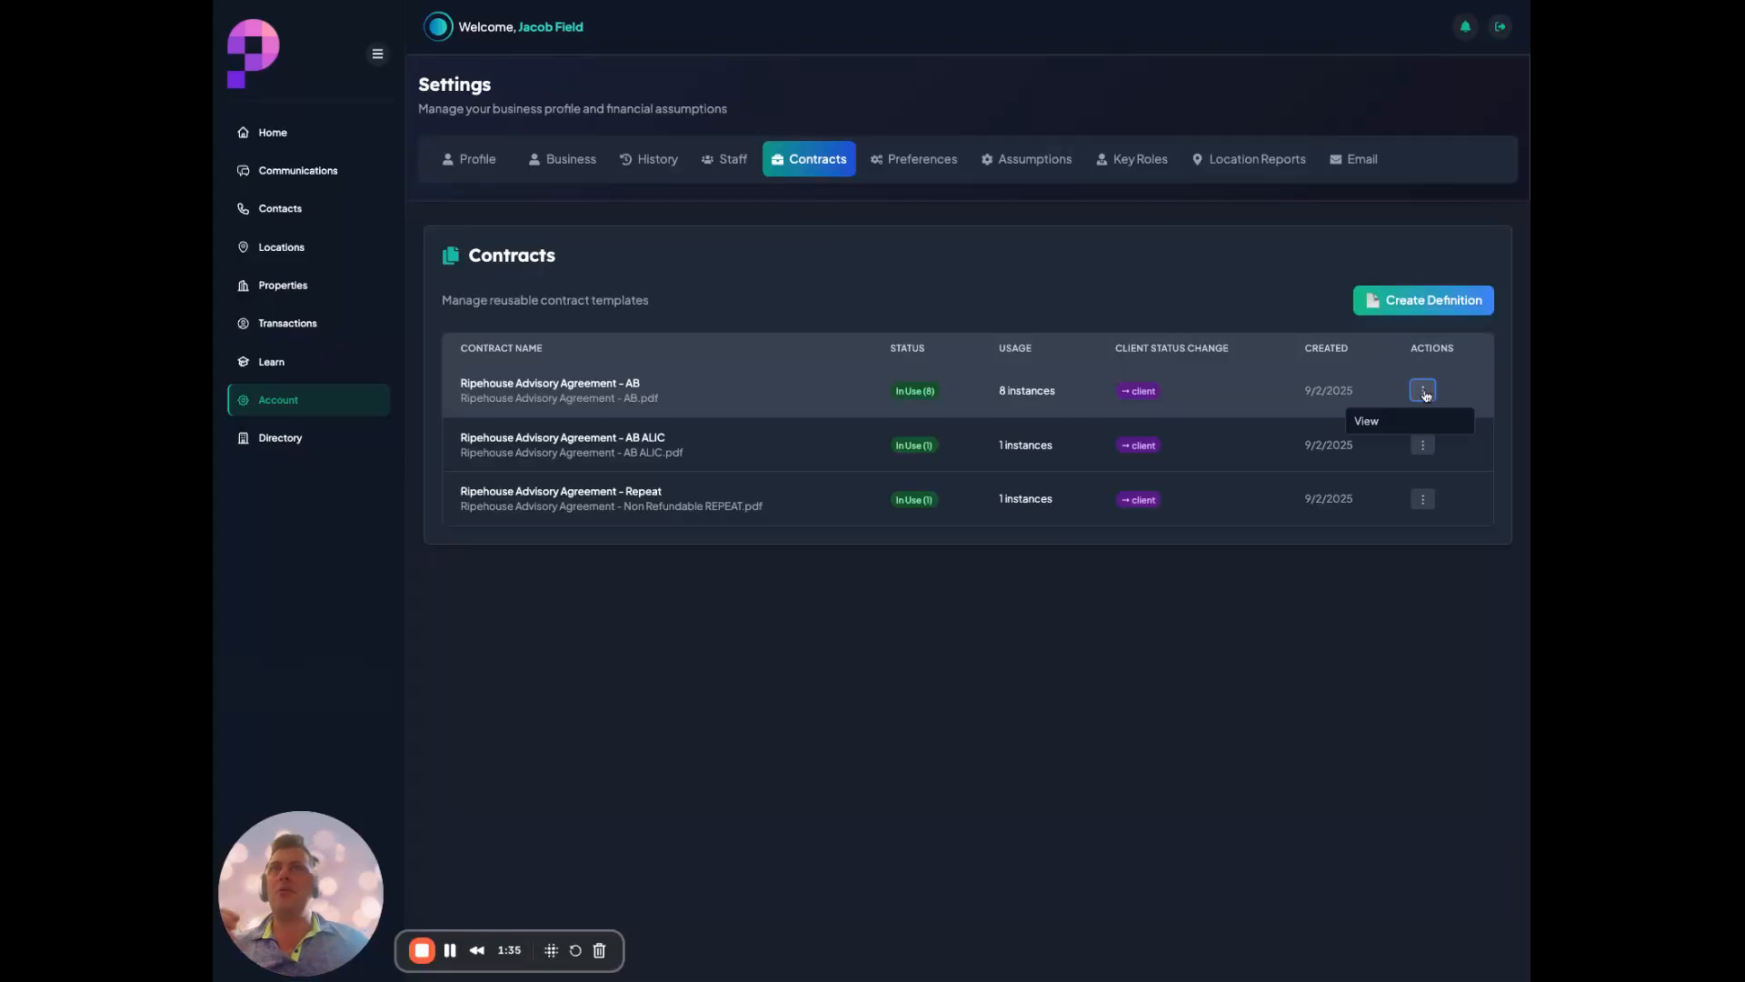
pyautogui.click(1399, 349)
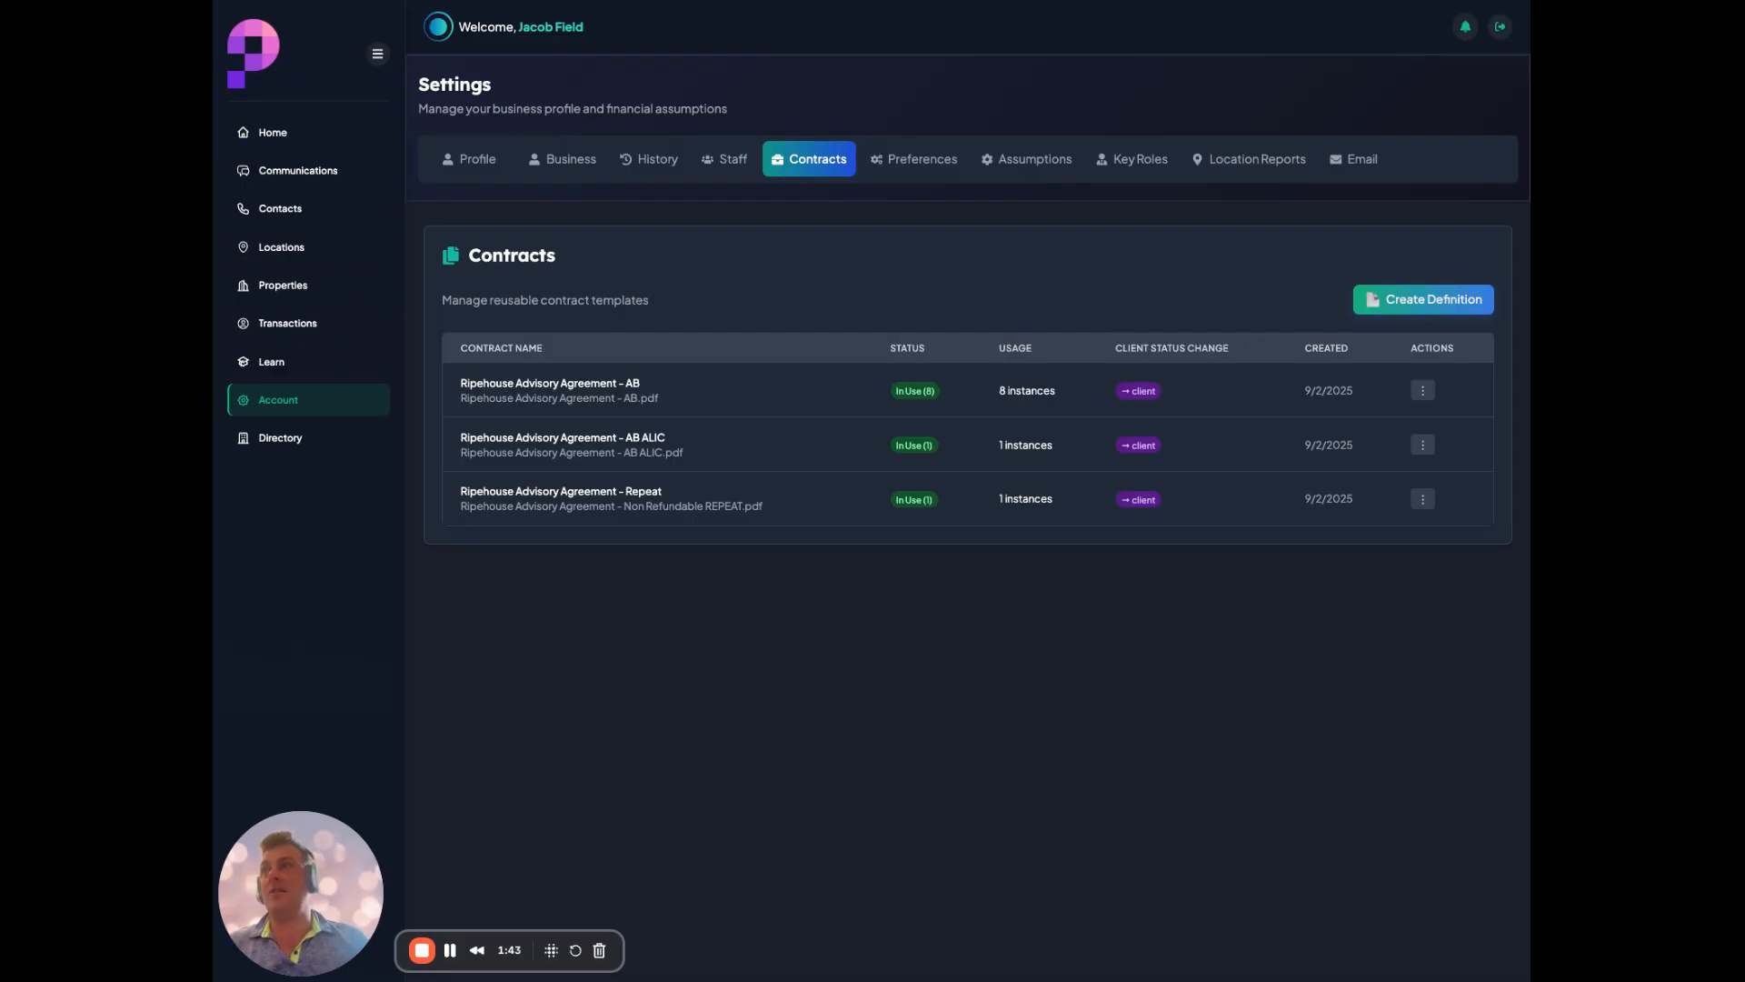
# Create a contract definition named Test from Ripehouse Advisory Agreement - AB.pdf, with the client status on signing set to Change to: client
pyautogui.click(1424, 299)
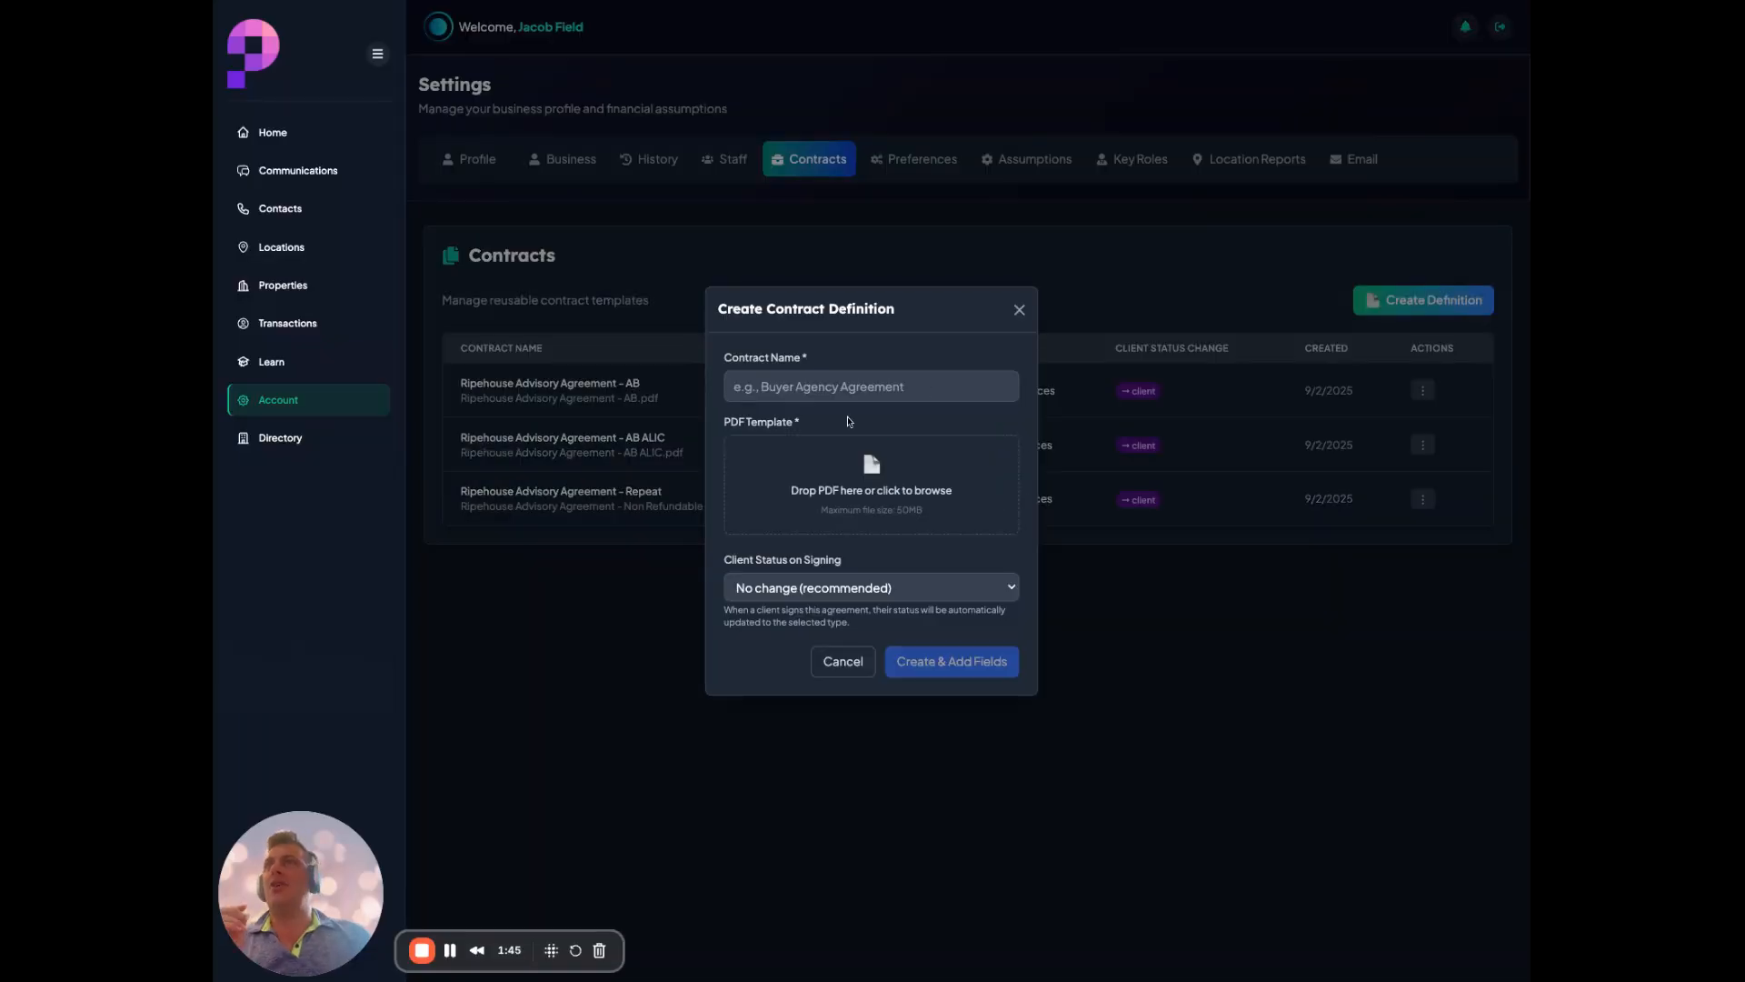
pyautogui.click(848, 388)
pyautogui.write('Test')
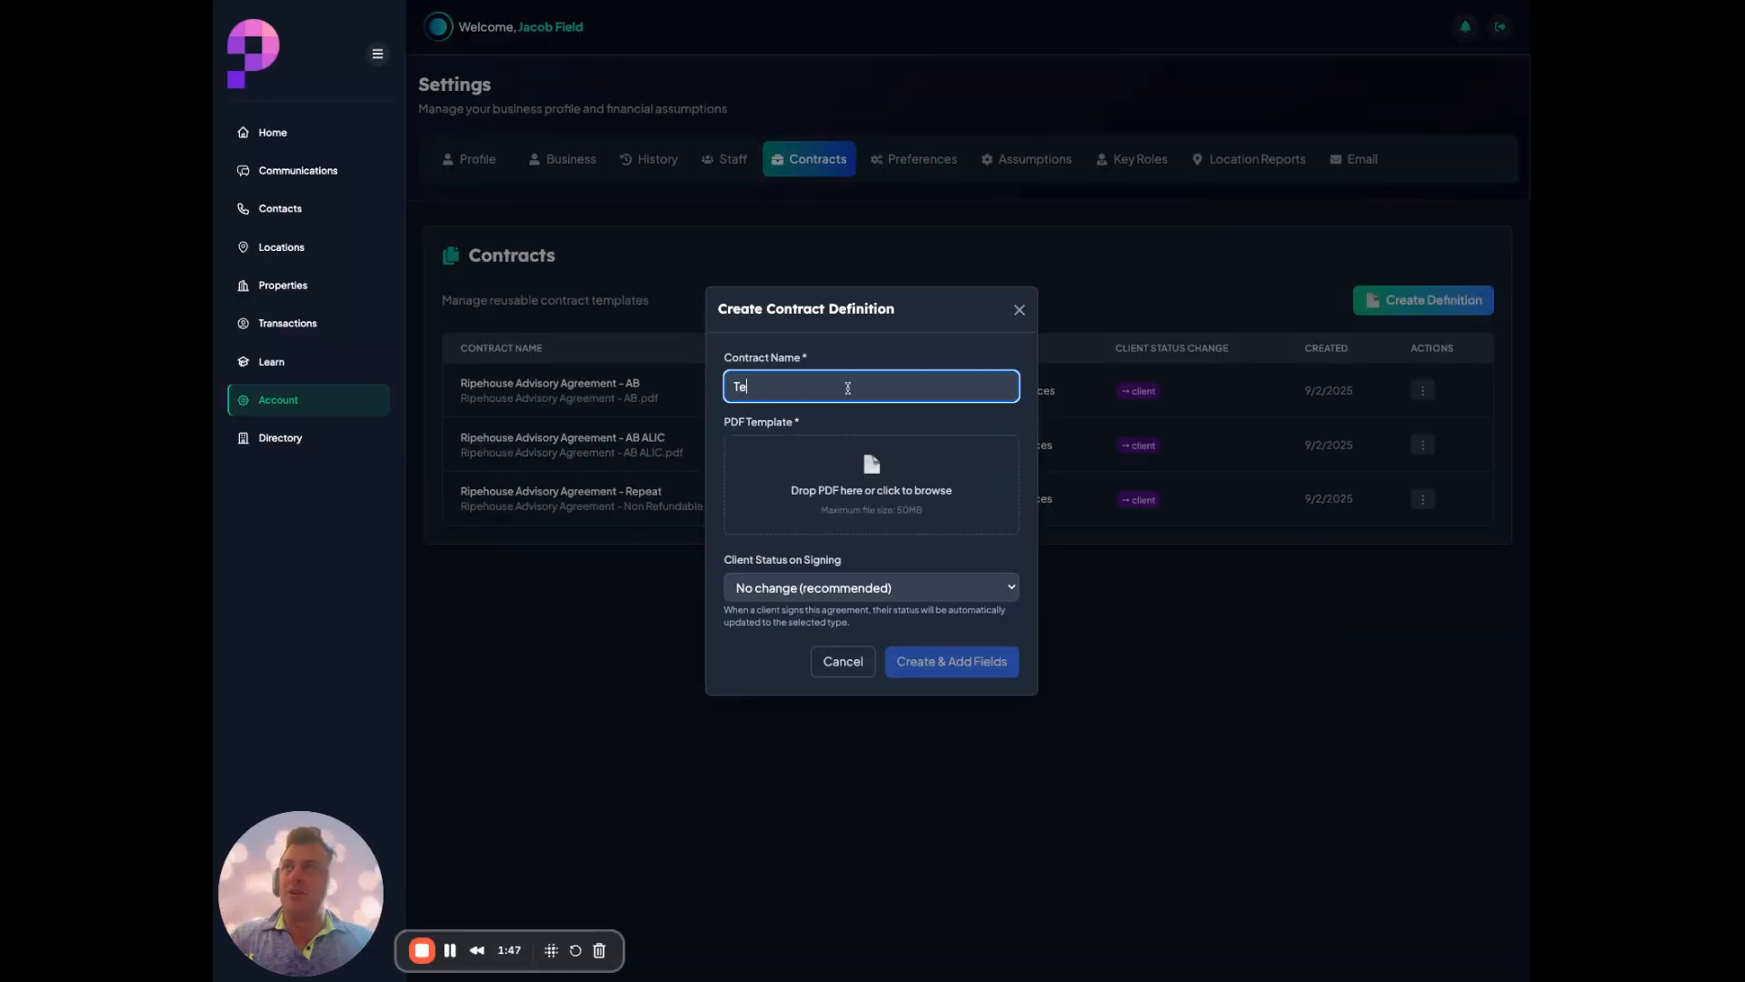
pyautogui.click(881, 489)
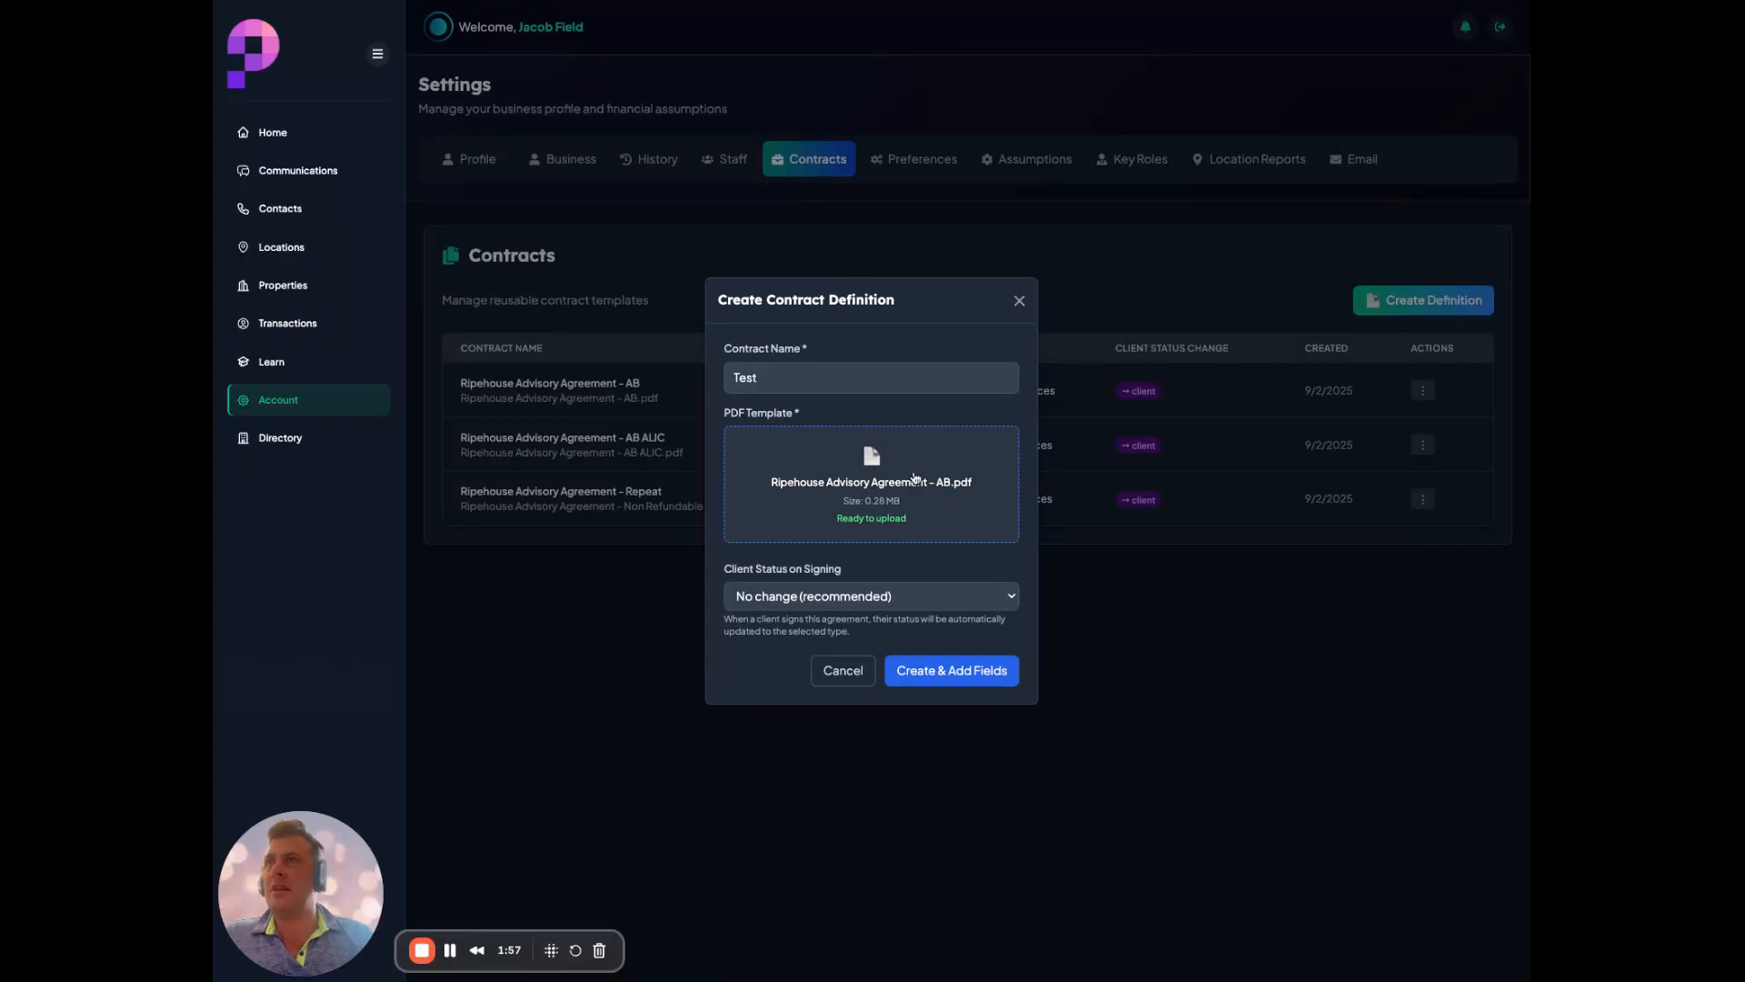
pyautogui.click(893, 602)
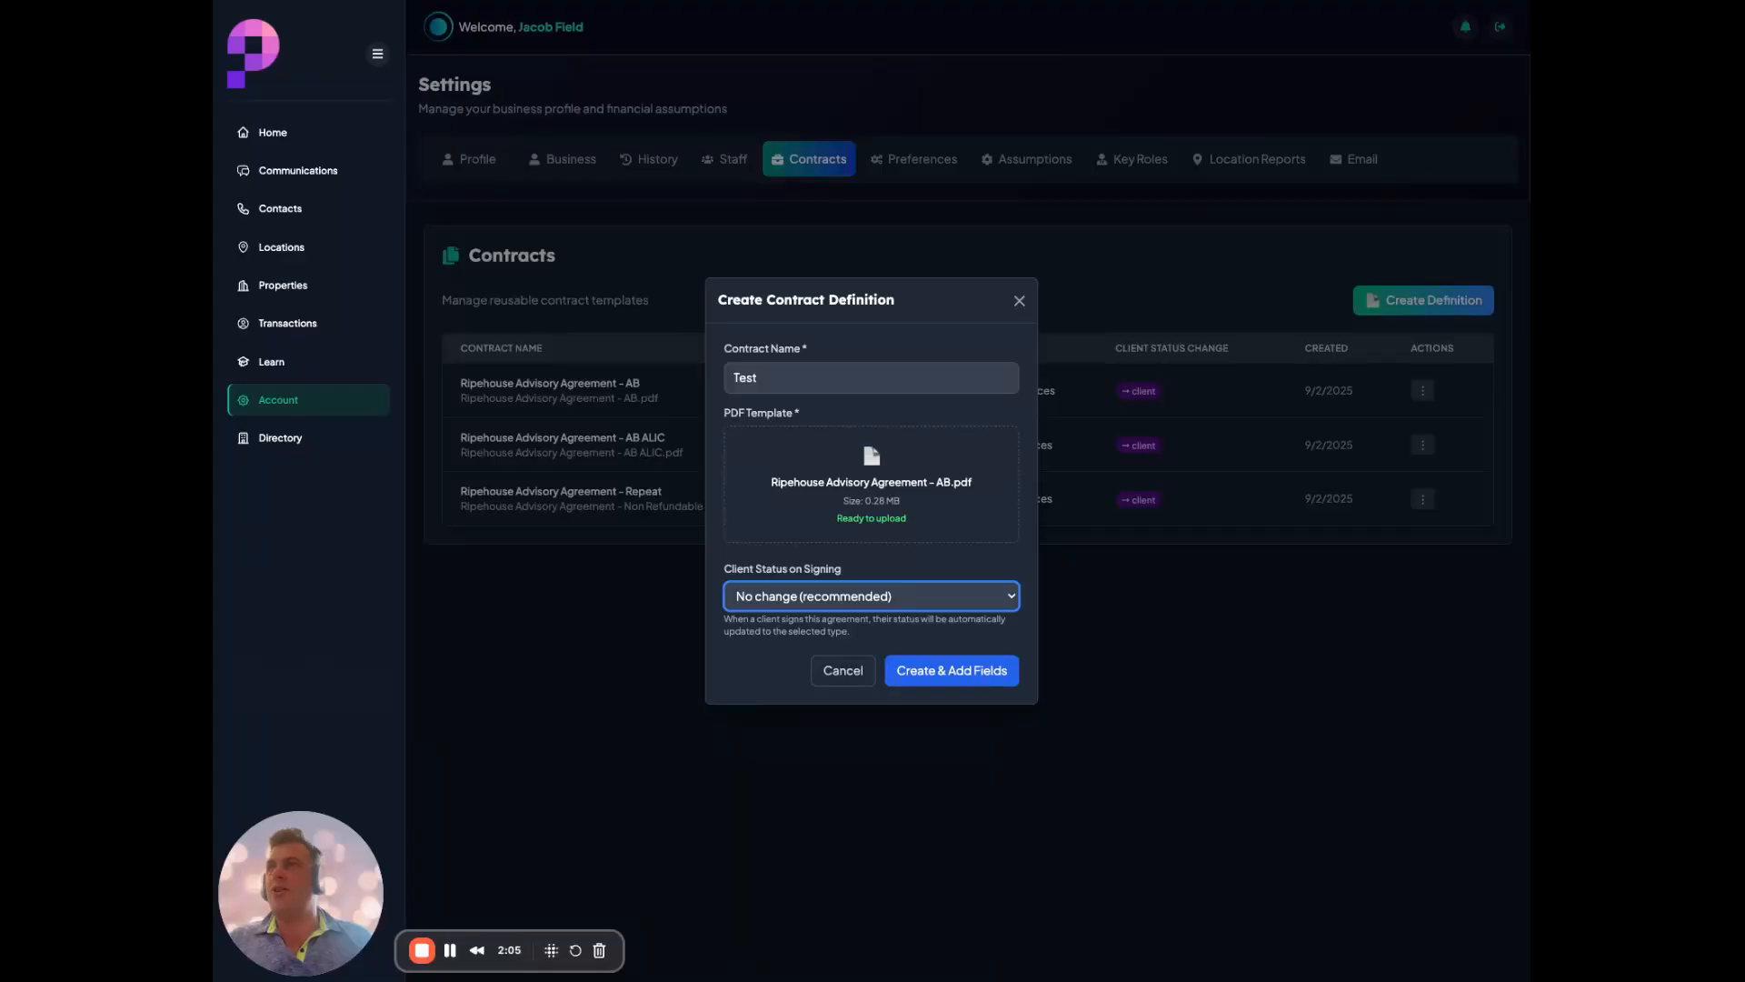
pyautogui.click(925, 653)
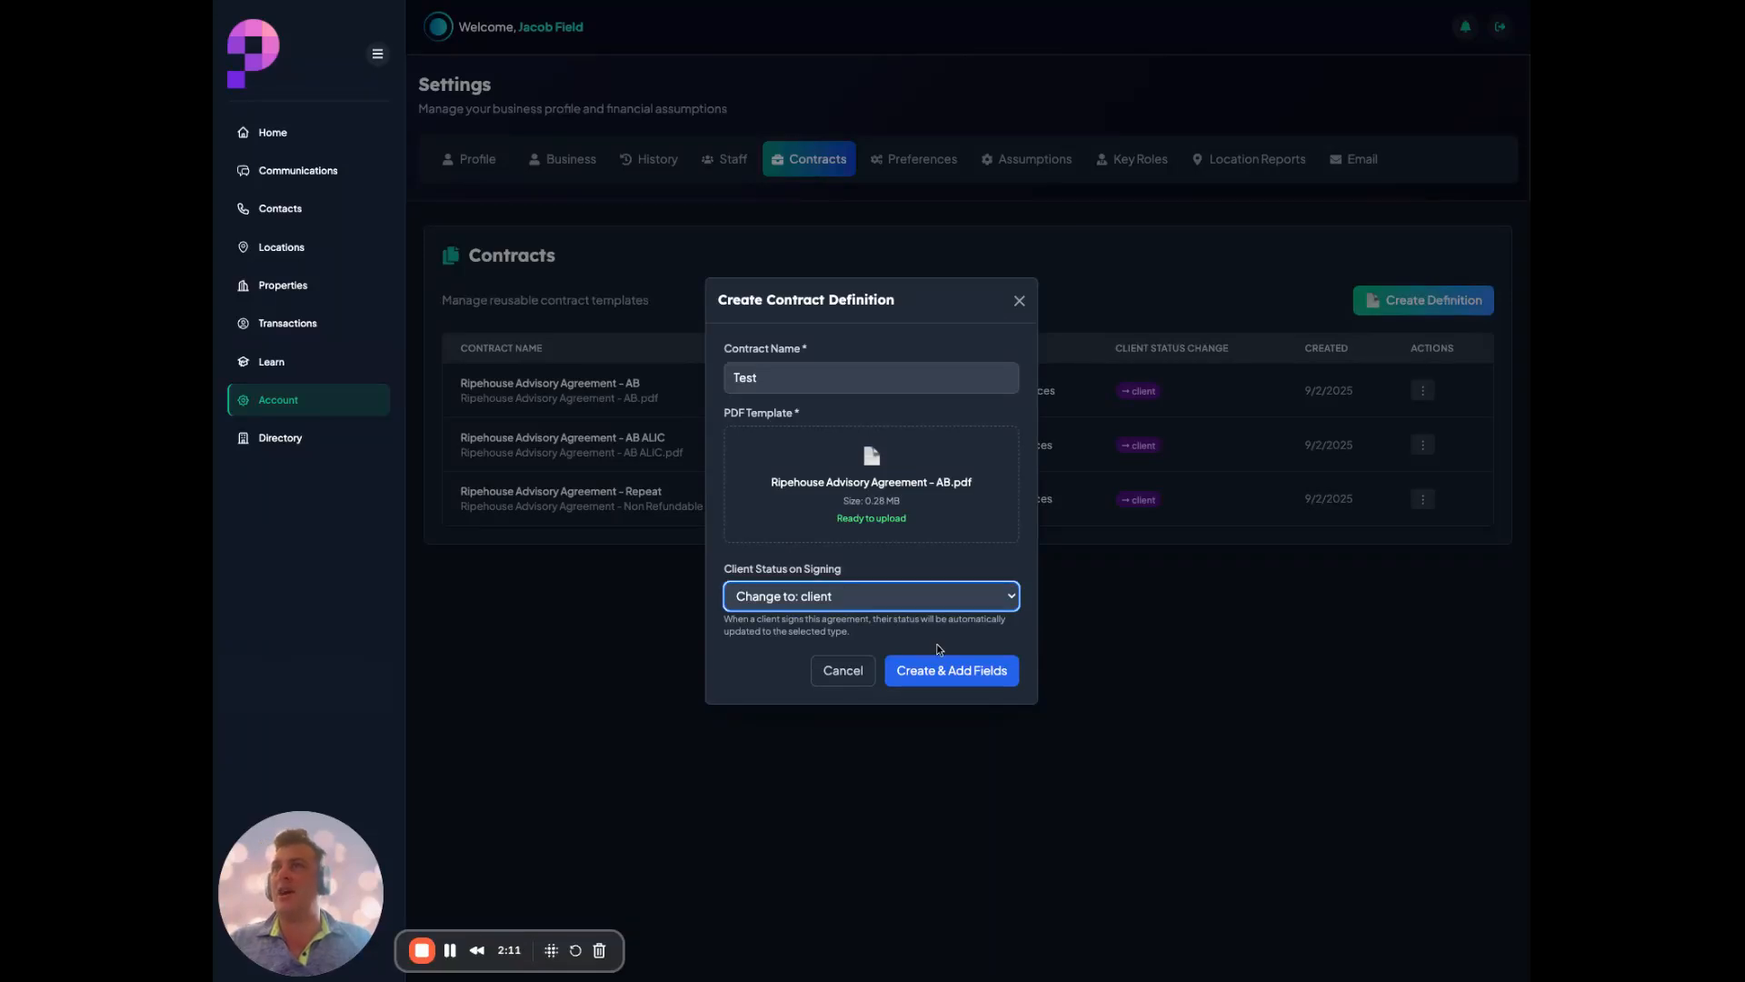
pyautogui.click(950, 670)
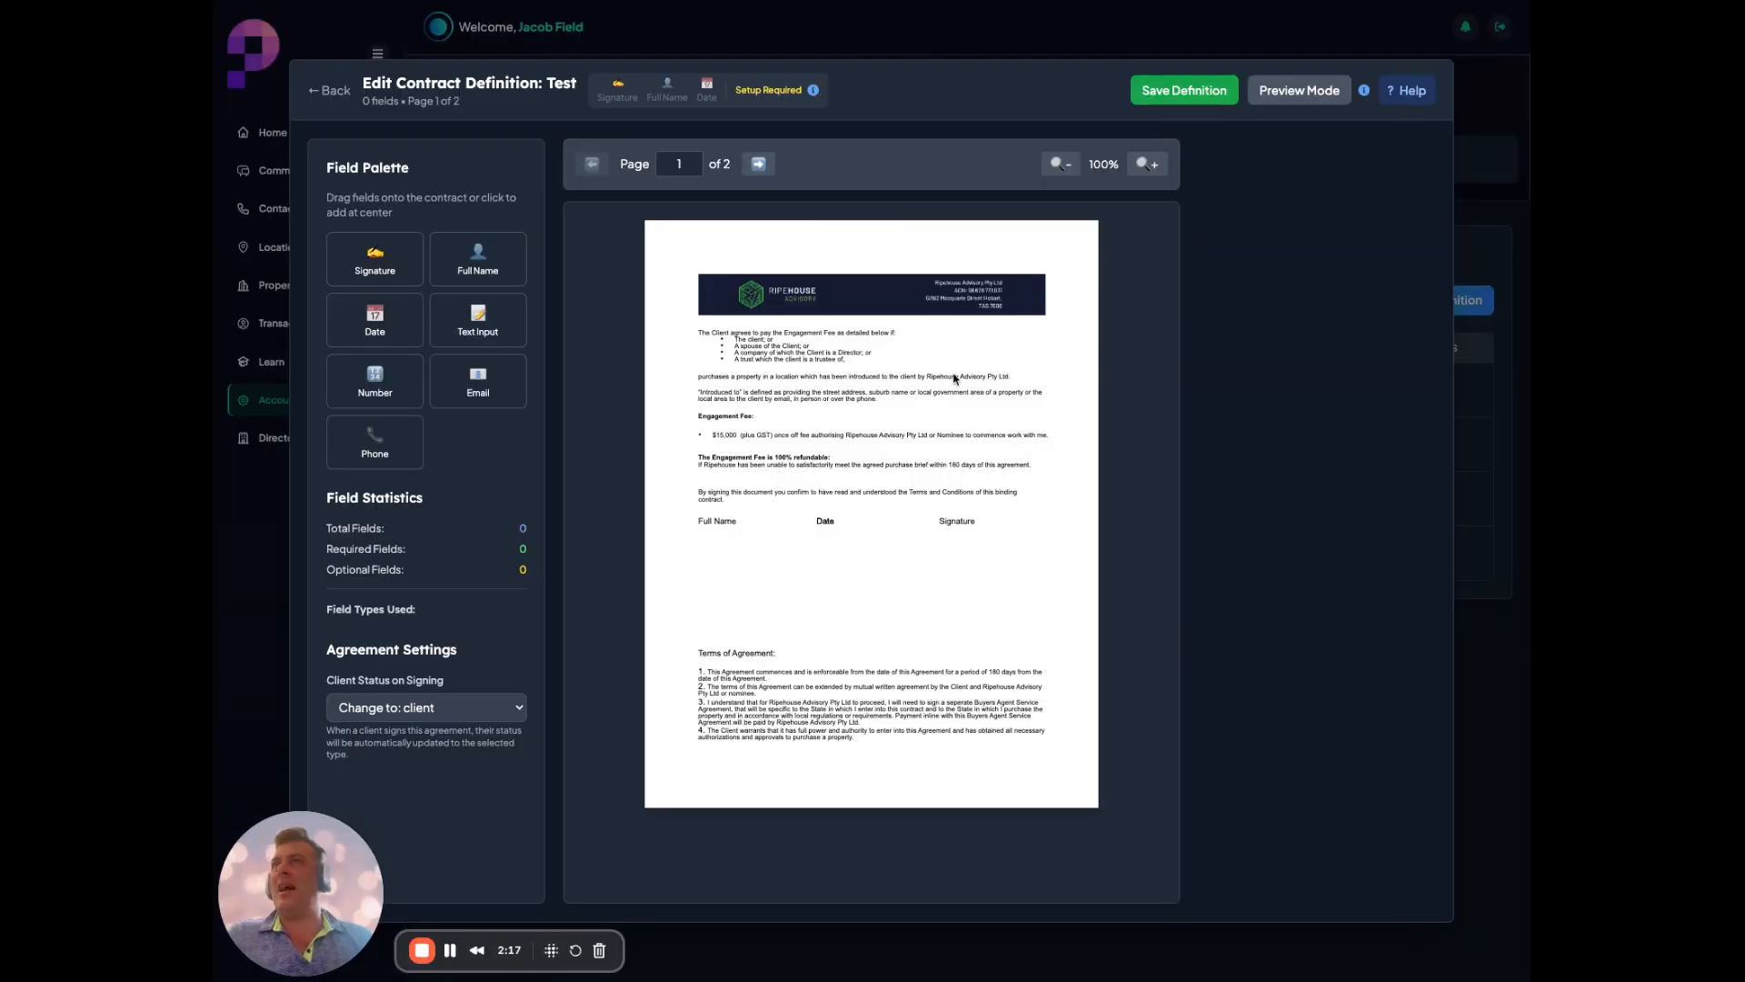
# Look through both pages of the Test contract and check the required signature, full name and date setup
pyautogui.click(762, 164)
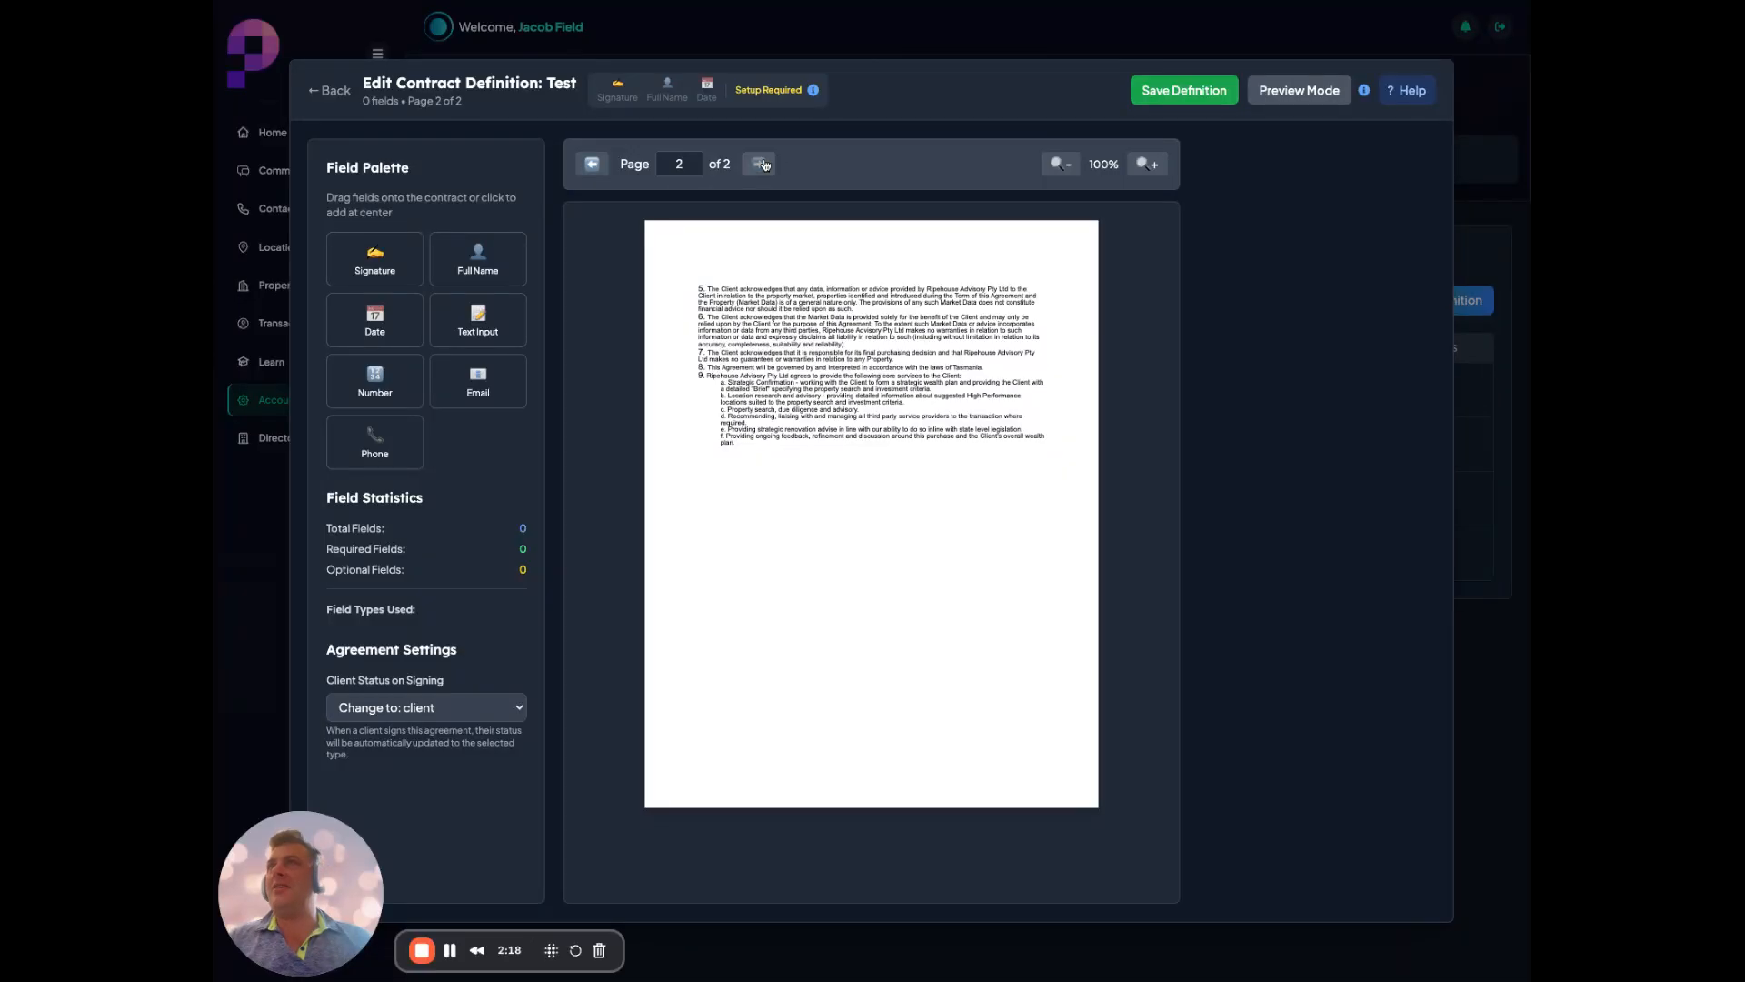
pyautogui.click(593, 165)
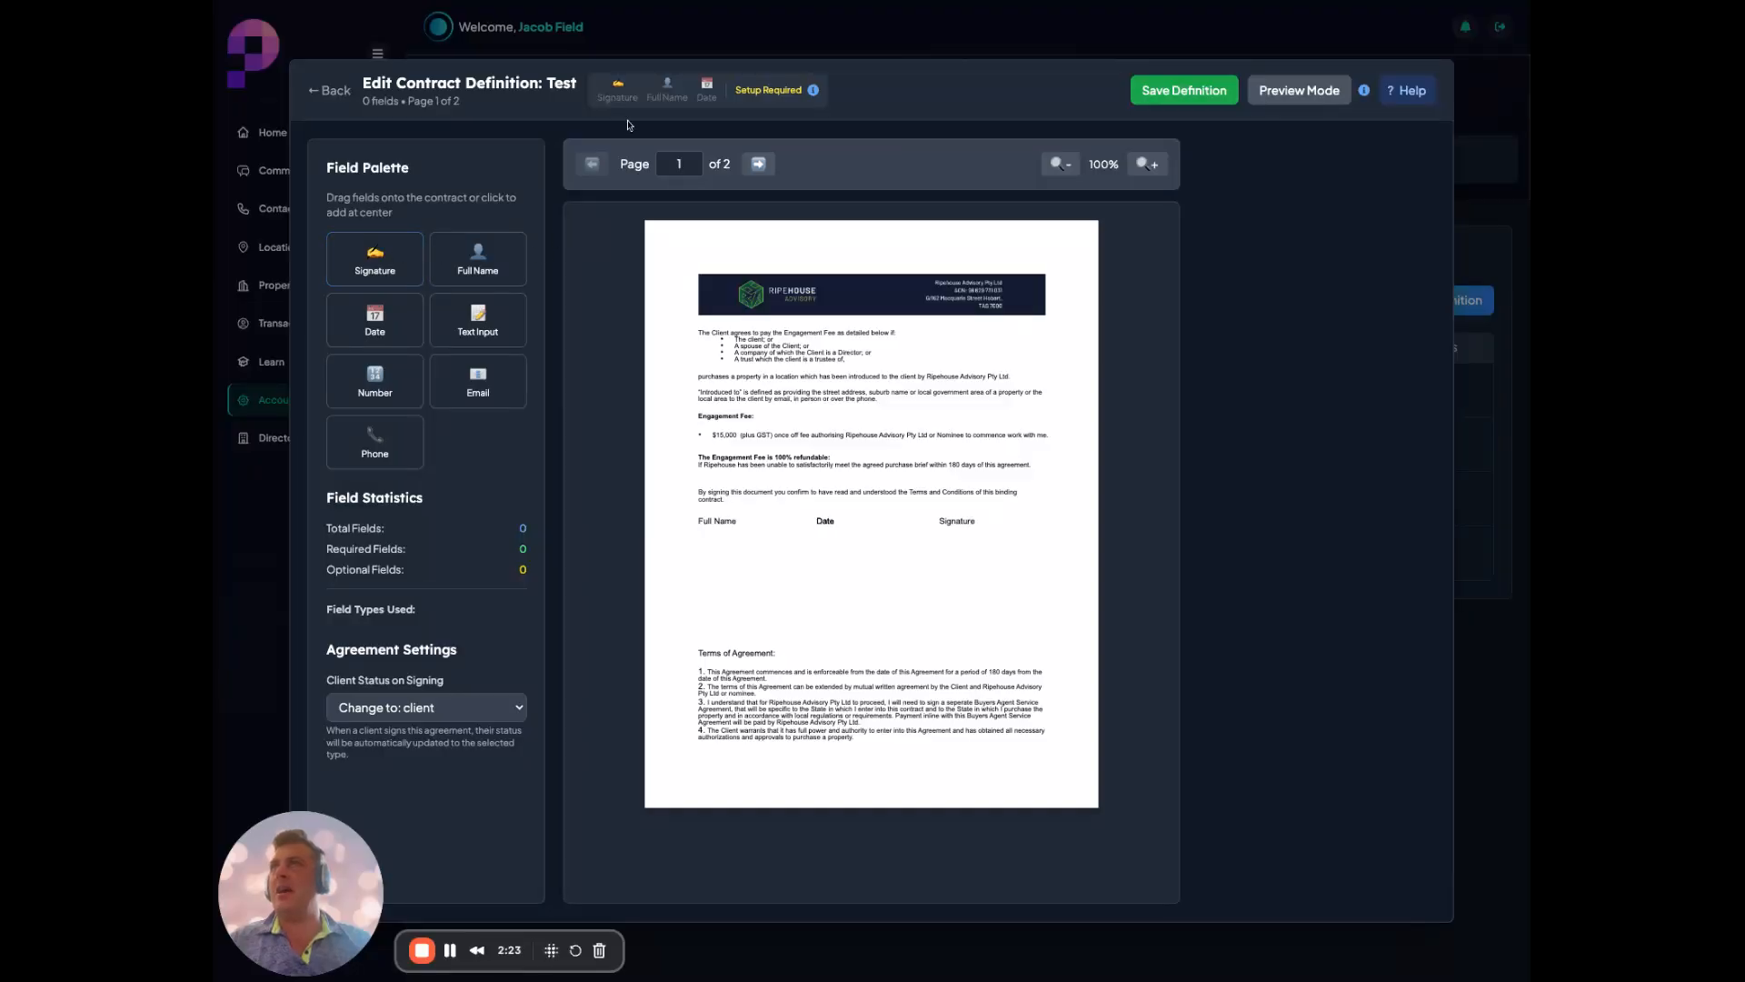
pyautogui.moveTo(615, 93); pyautogui.dragTo(754, 92)
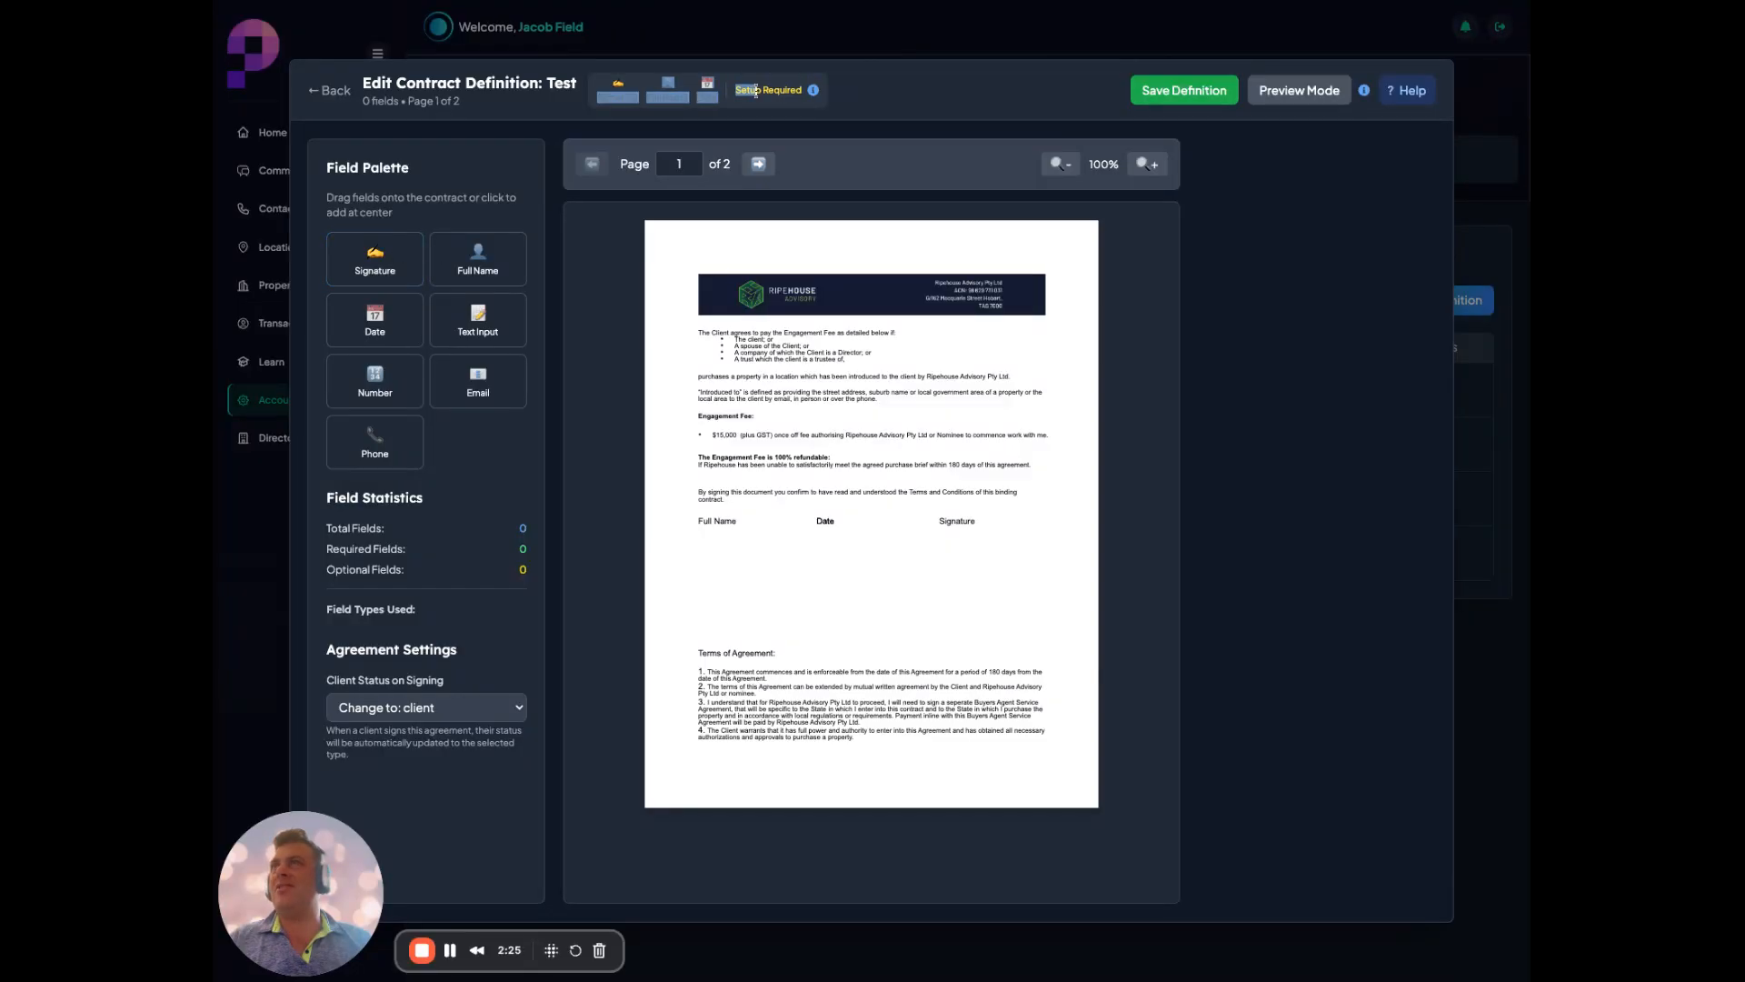
pyautogui.click(756, 91)
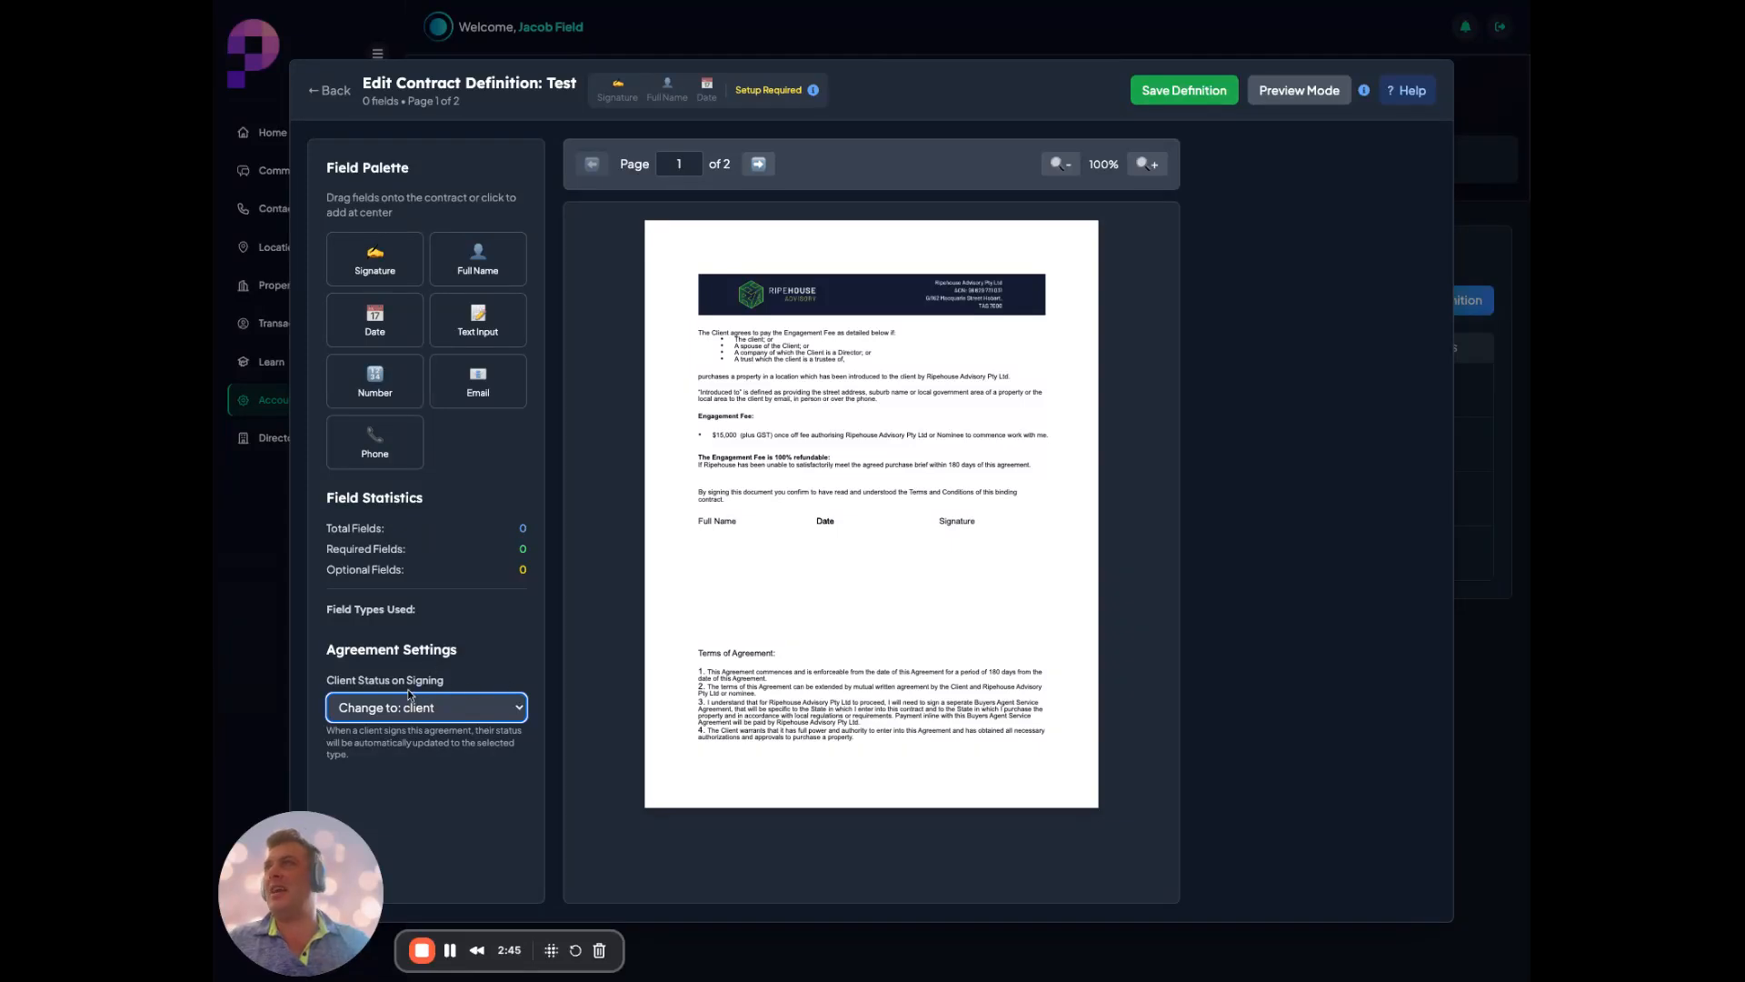
# Add signature, full name and date fields and place each one under its matching heading on page 1
pyautogui.click(384, 270)
pyautogui.click(473, 271)
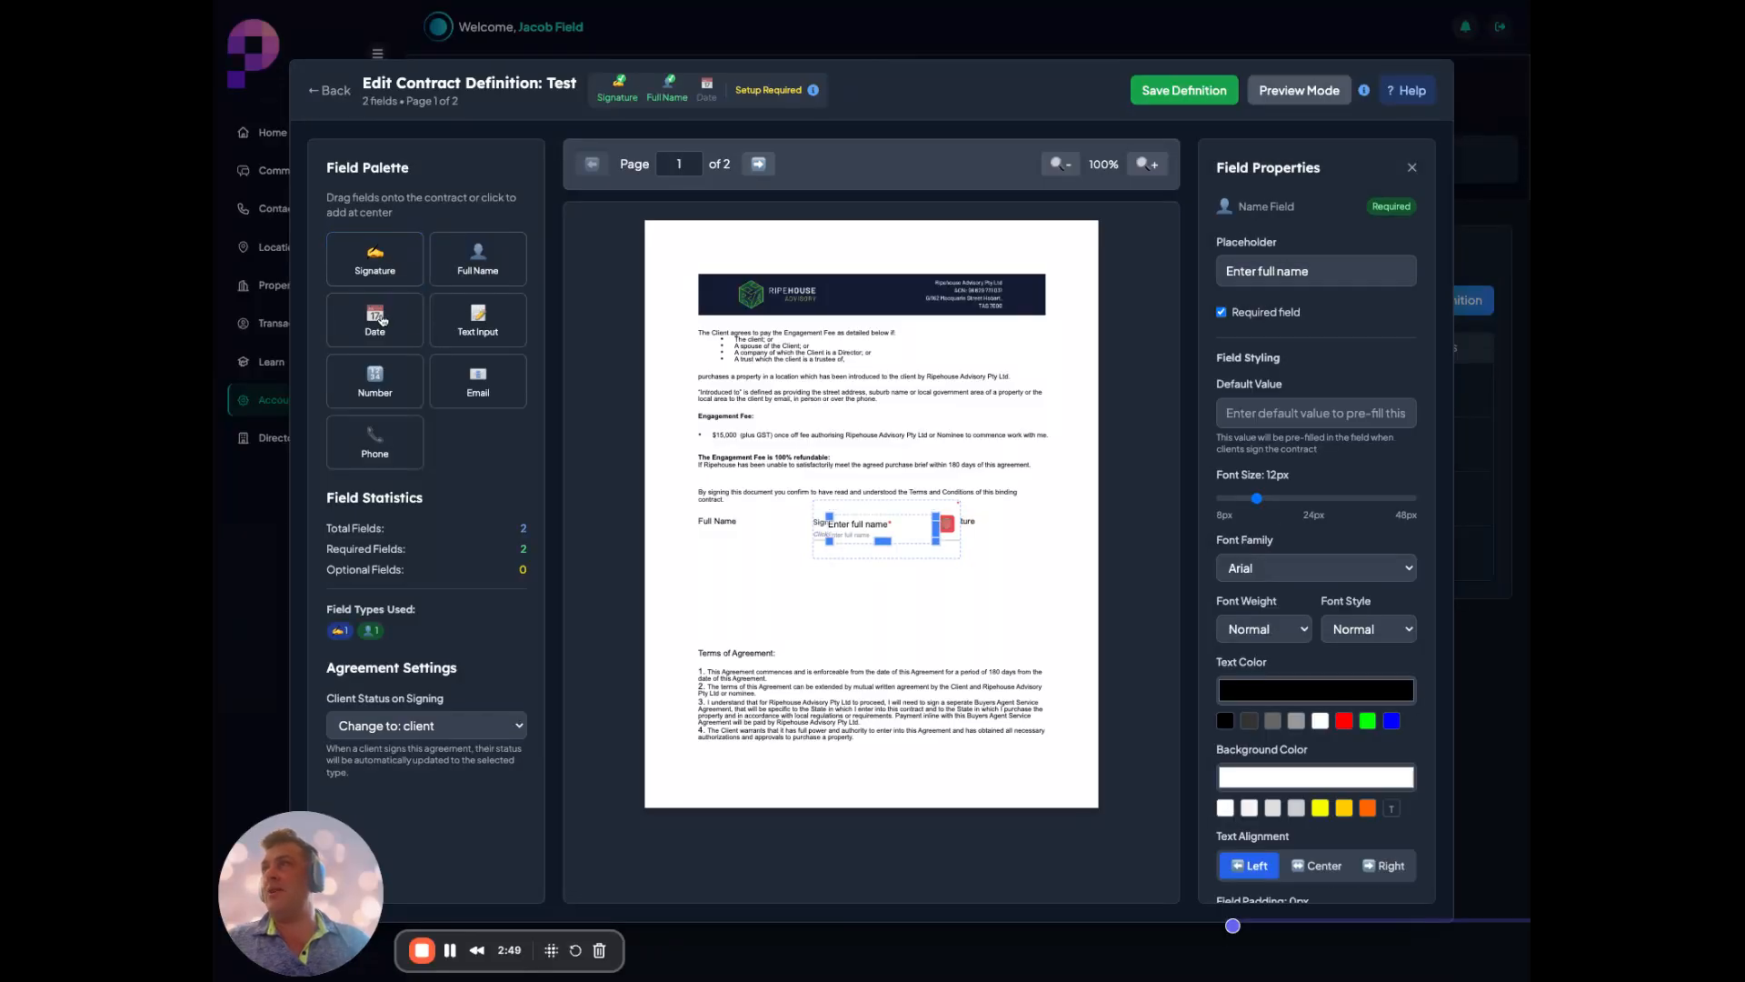
pyautogui.click(391, 320)
pyautogui.moveTo(883, 548); pyautogui.dragTo(881, 643)
pyautogui.moveTo(880, 517); pyautogui.dragTo(774, 586)
pyautogui.click(894, 528)
pyautogui.moveTo(894, 528)
pyautogui.mouseDown()
pyautogui.moveTo(1046, 557)
pyautogui.moveTo(1003, 571)
pyautogui.mouseUp()
pyautogui.moveTo(886, 628)
pyautogui.mouseDown()
pyautogui.moveTo(840, 554)
pyautogui.moveTo(755, 584)
pyautogui.moveTo(721, 545)
pyautogui.mouseUp()
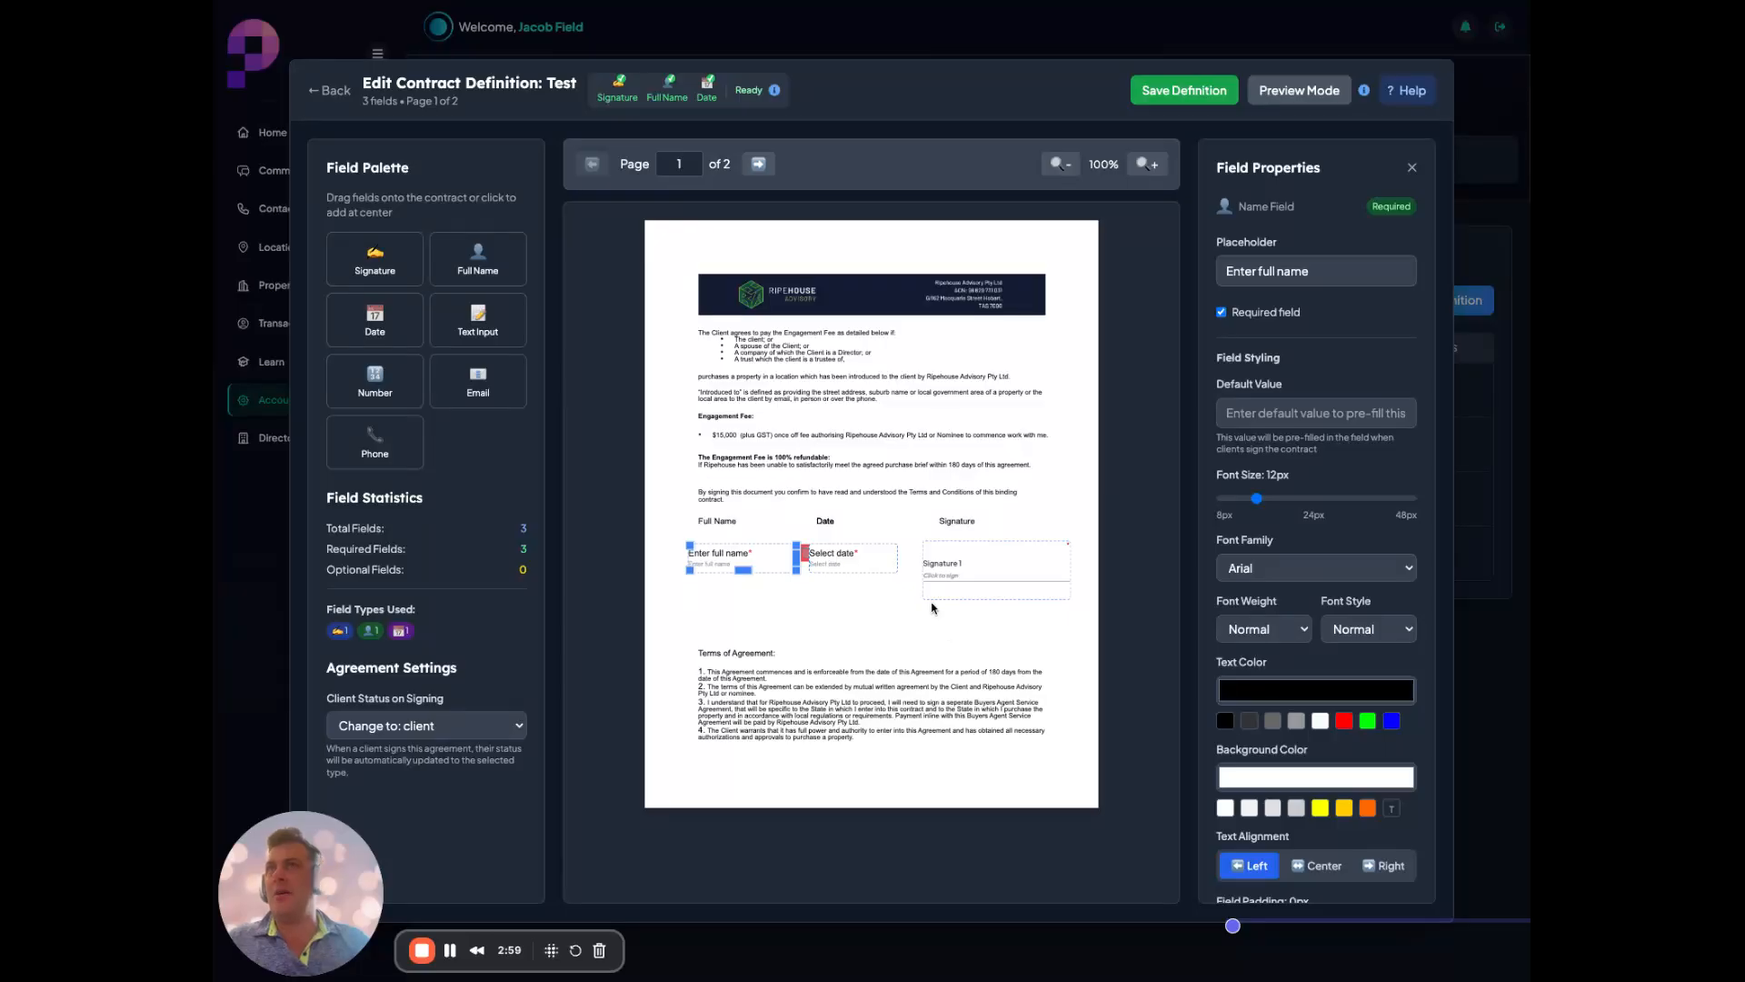
# Review the property and styling options of the full name and date fields
pyautogui.scroll(-1, 1284, 592)
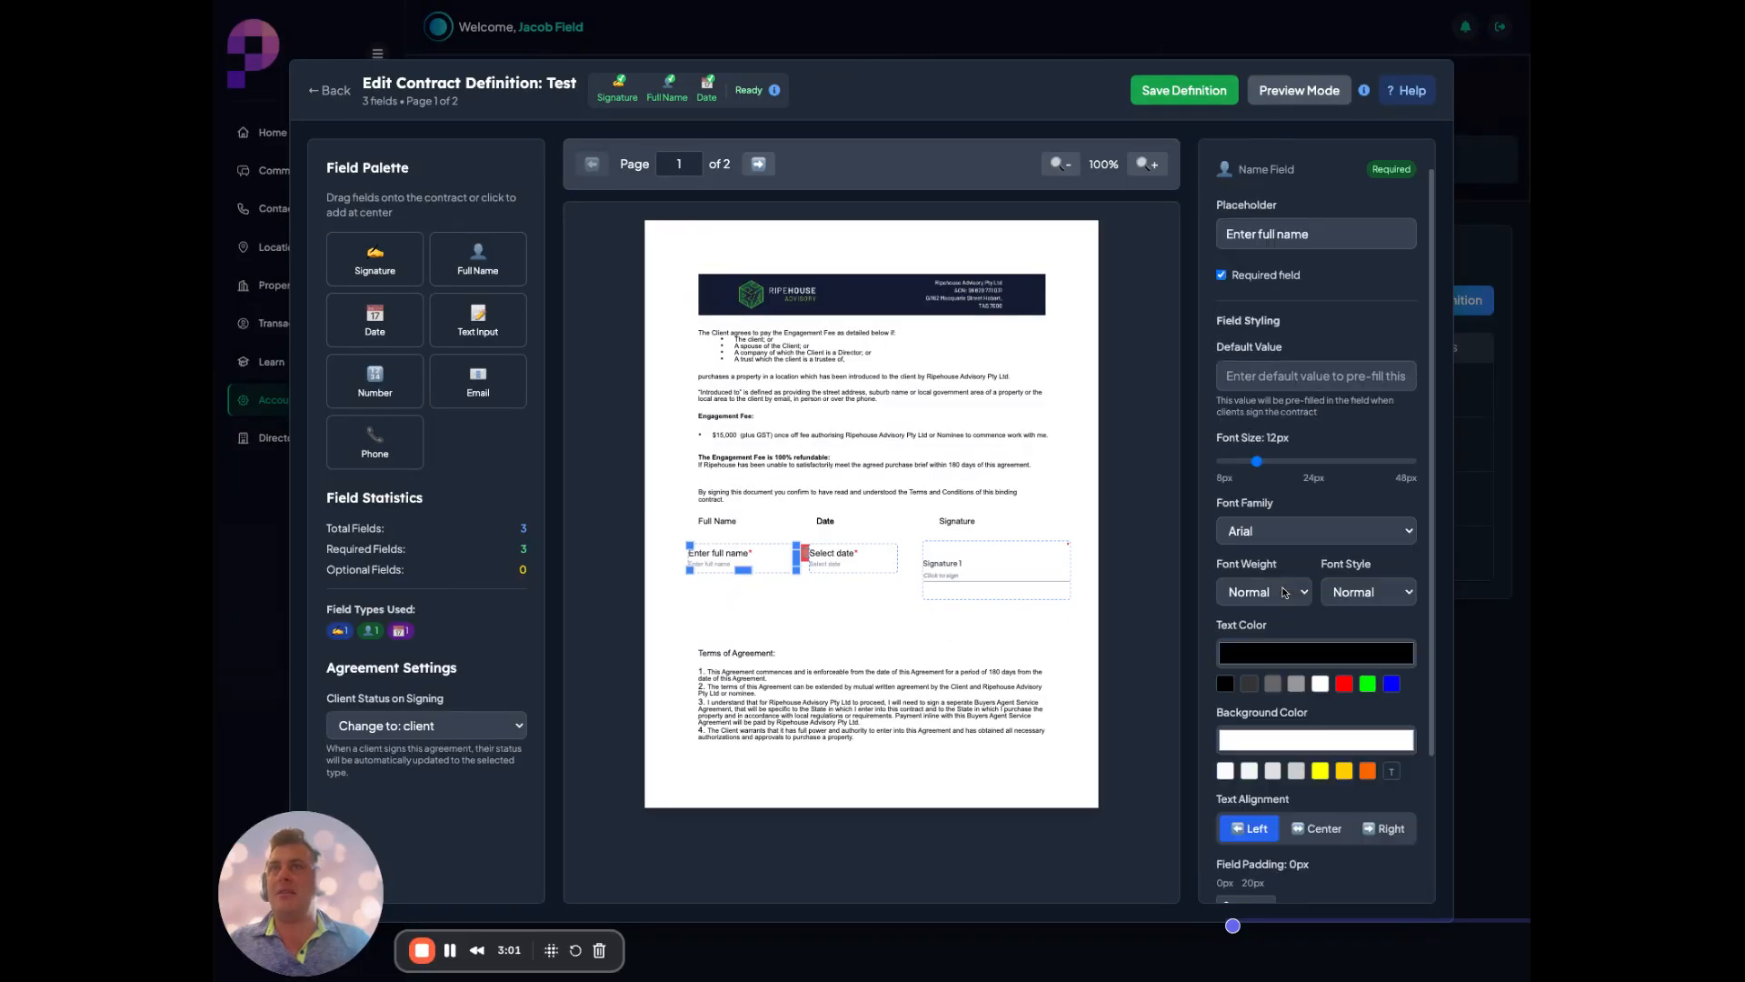
pyautogui.scroll(1, 1285, 592)
pyautogui.click(825, 567)
pyautogui.click(910, 624)
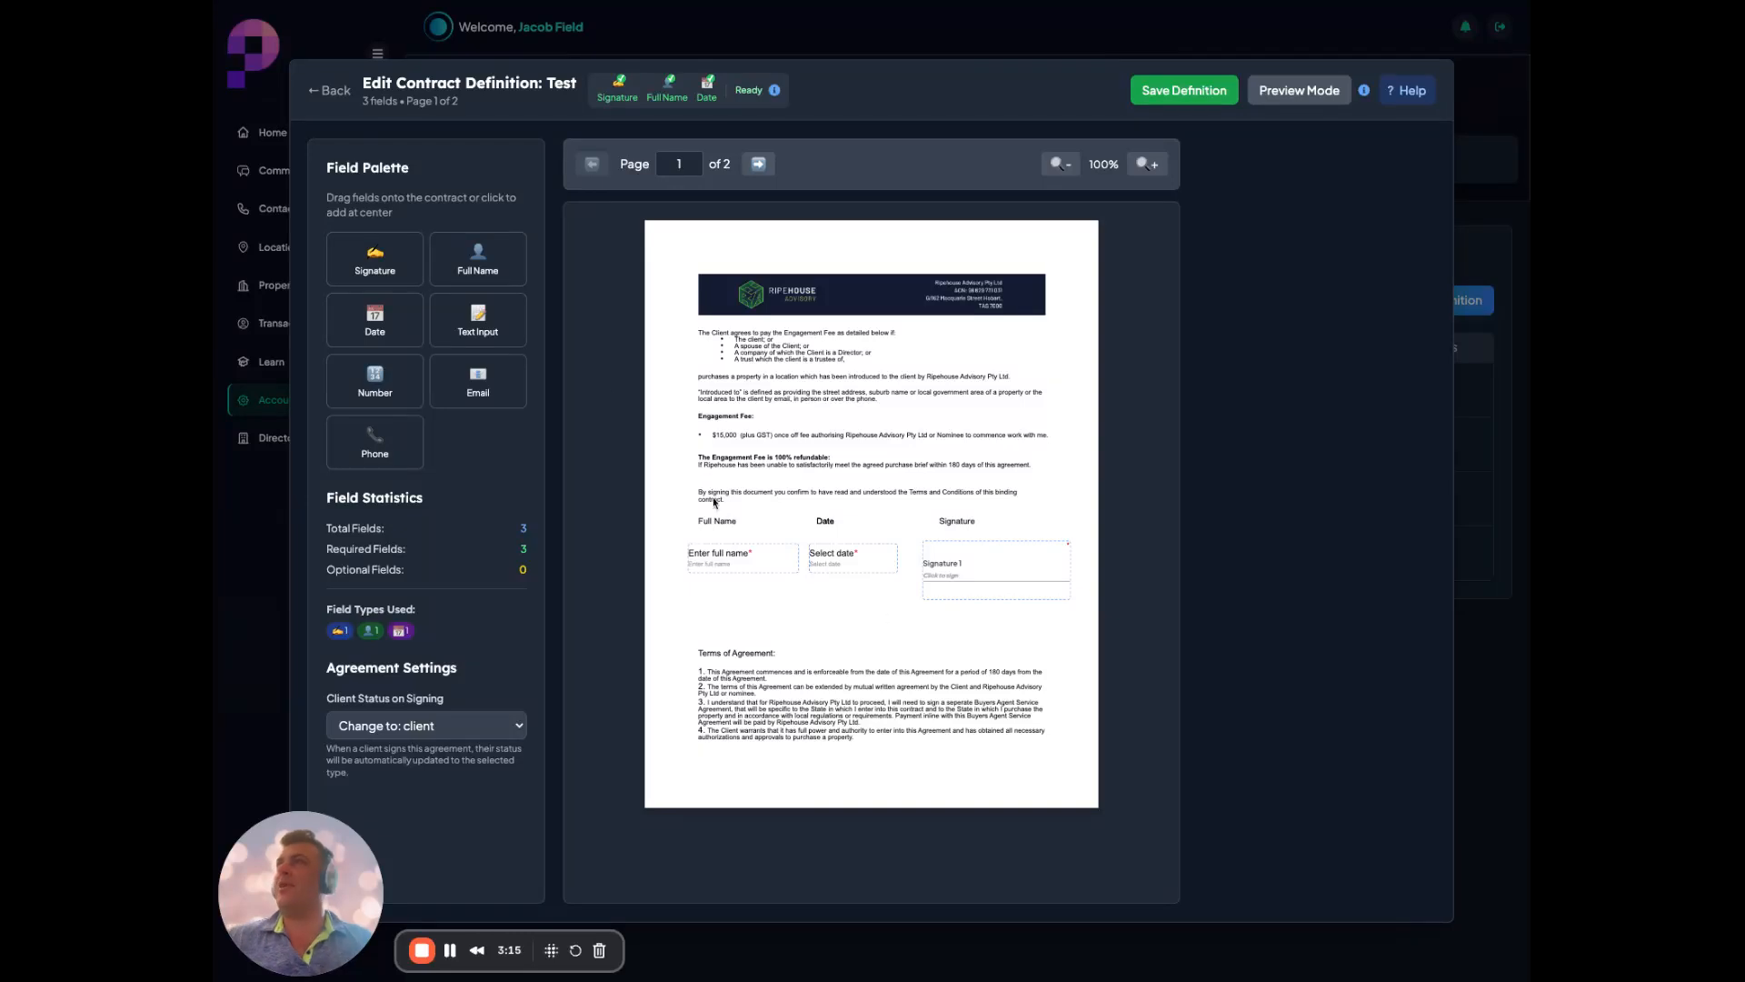
# Add a text input field over the engagement fee line, with a 9px font size and a smaller box
pyautogui.click(489, 329)
pyautogui.moveTo(902, 555); pyautogui.dragTo(748, 433)
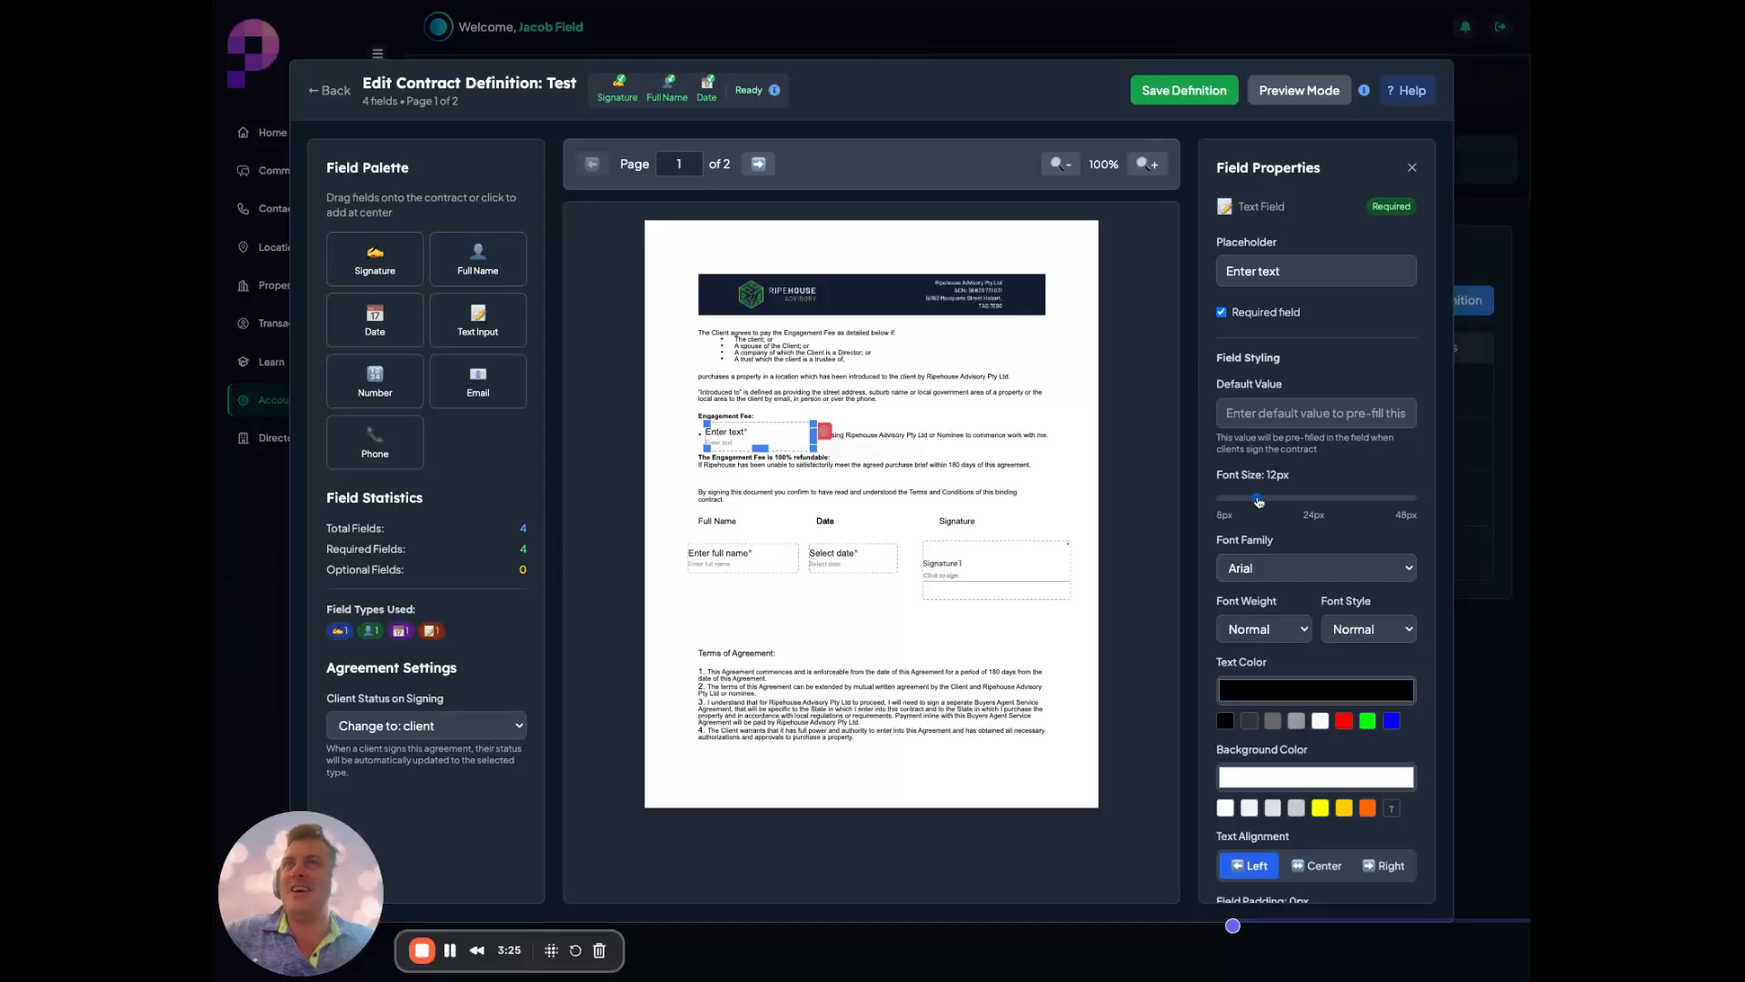
pyautogui.moveTo(1256, 499); pyautogui.dragTo(1247, 501)
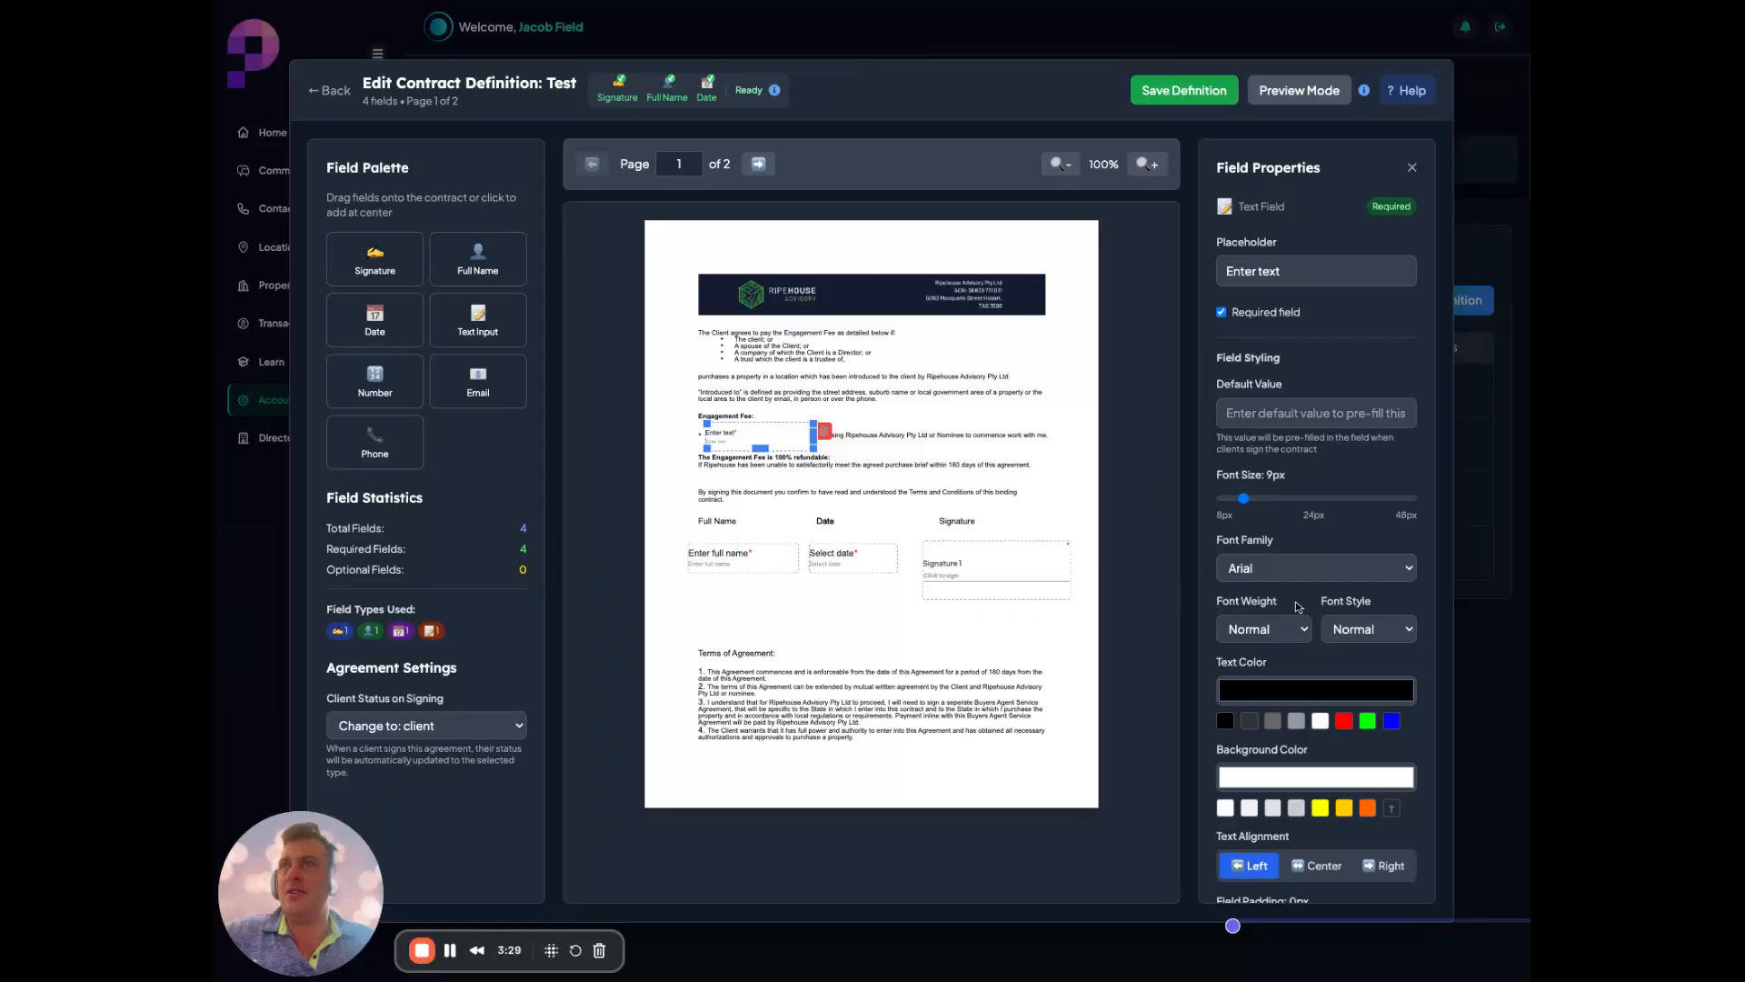
pyautogui.moveTo(813, 452); pyautogui.dragTo(777, 439)
# Try green text on an amber background for the engagement fee field and restore black text on white
pyautogui.click(1294, 724)
pyautogui.click(1367, 721)
pyautogui.click(1345, 809)
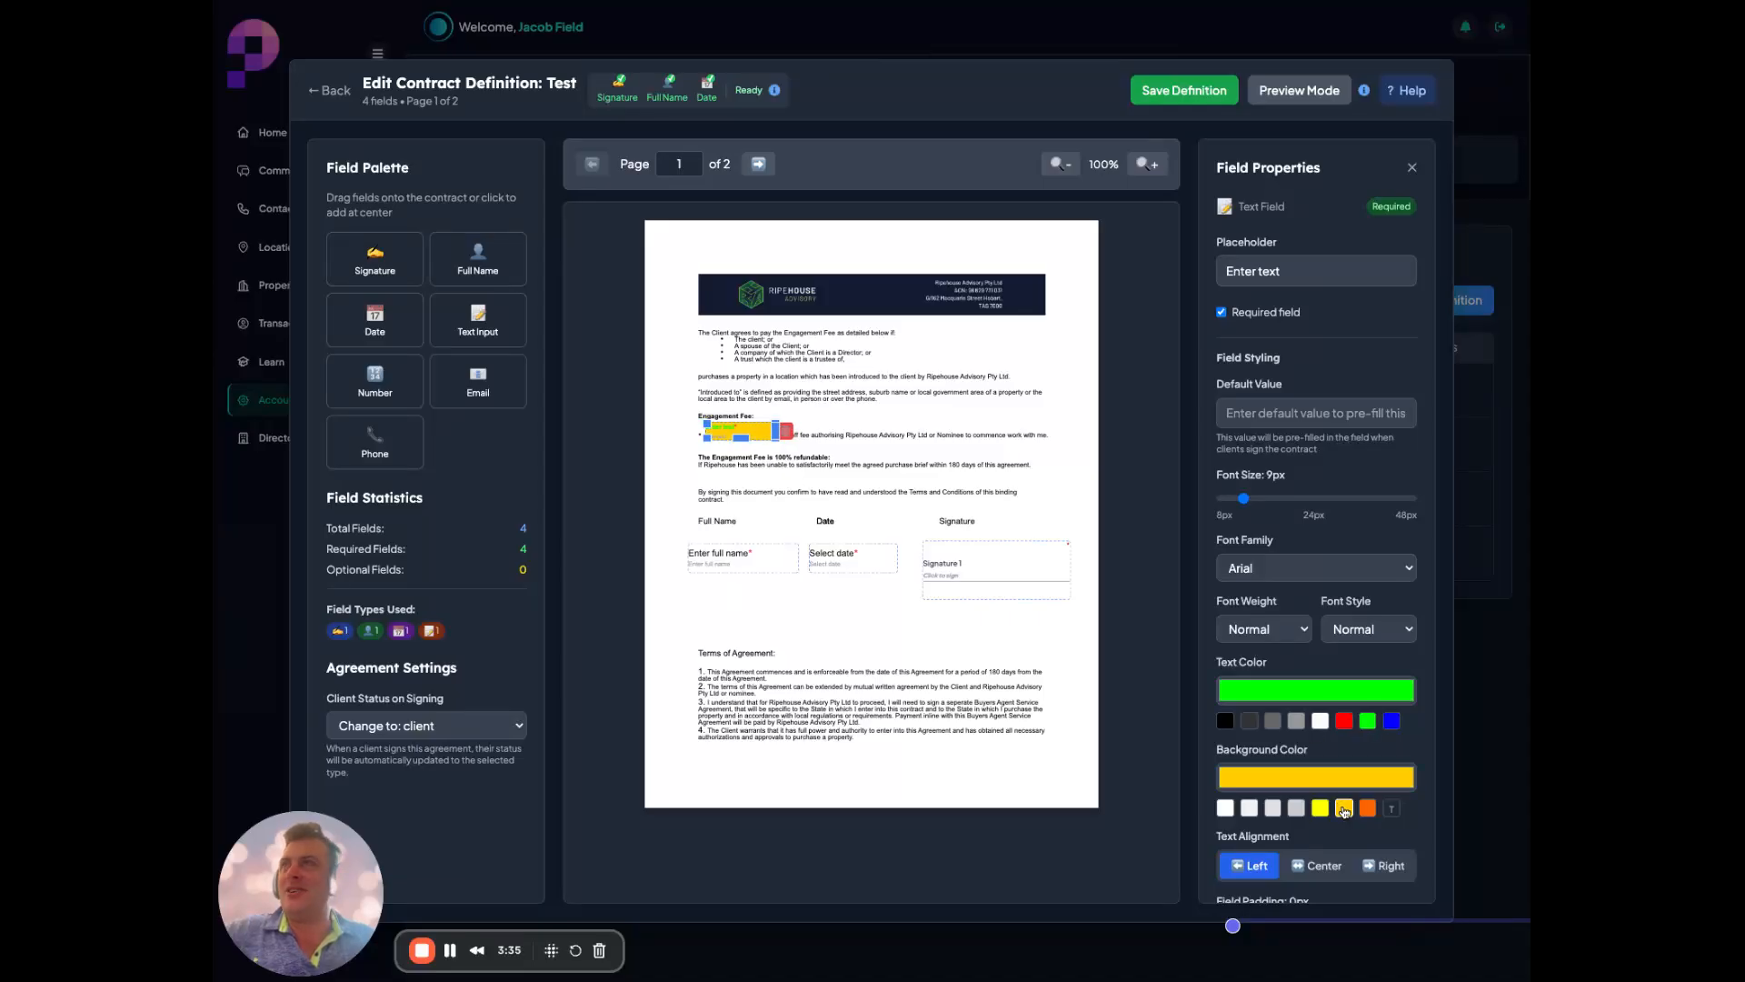
pyautogui.click(1227, 809)
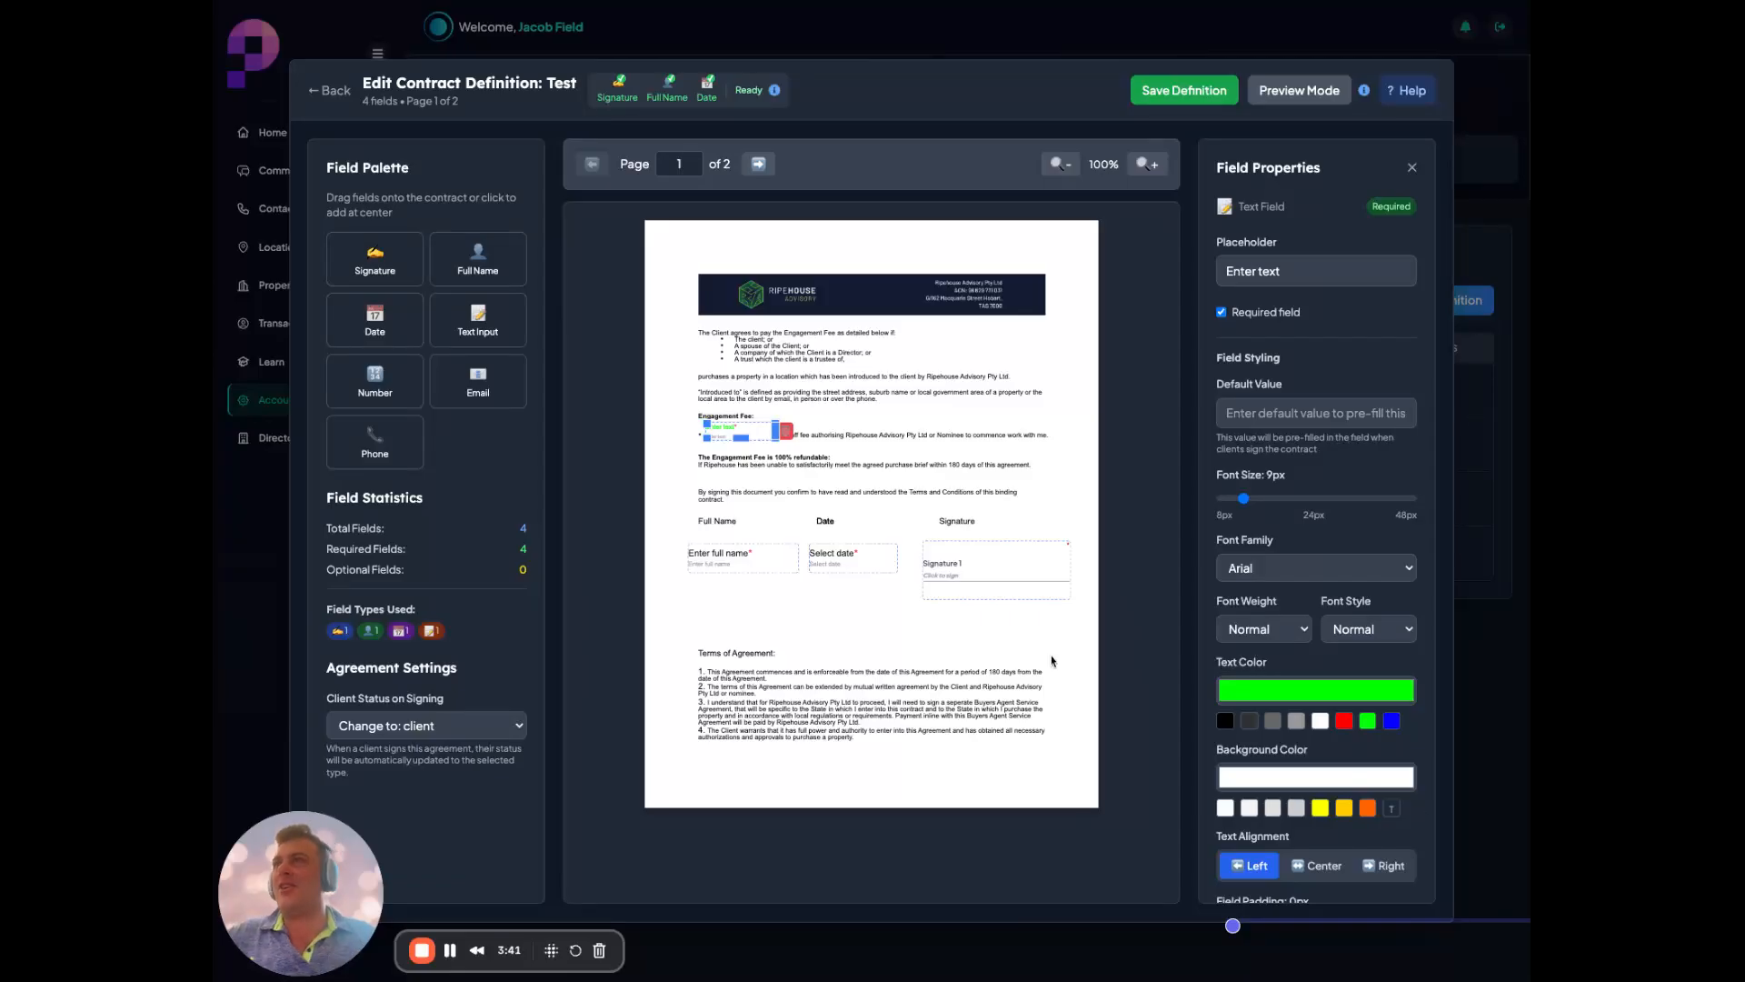
pyautogui.click(1228, 725)
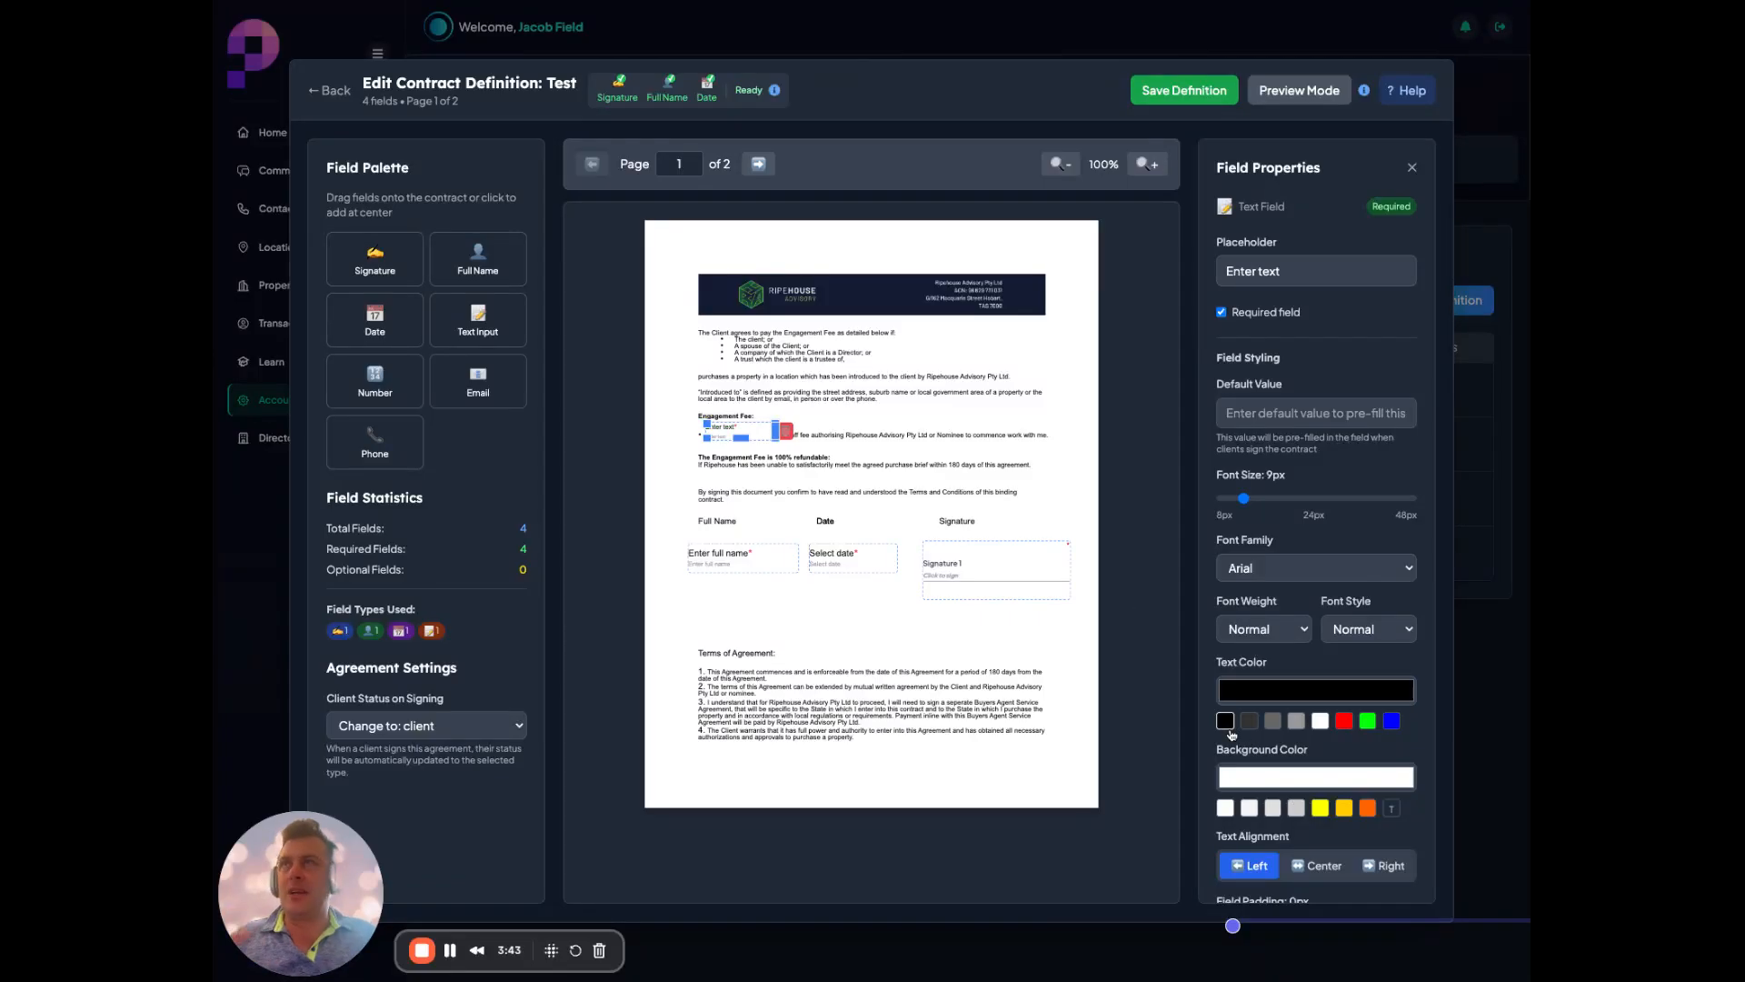
# Shrink the text field to fit the engagement fee amount and set its placeholder and default value to $15,000
pyautogui.moveTo(775, 438); pyautogui.dragTo(727, 439)
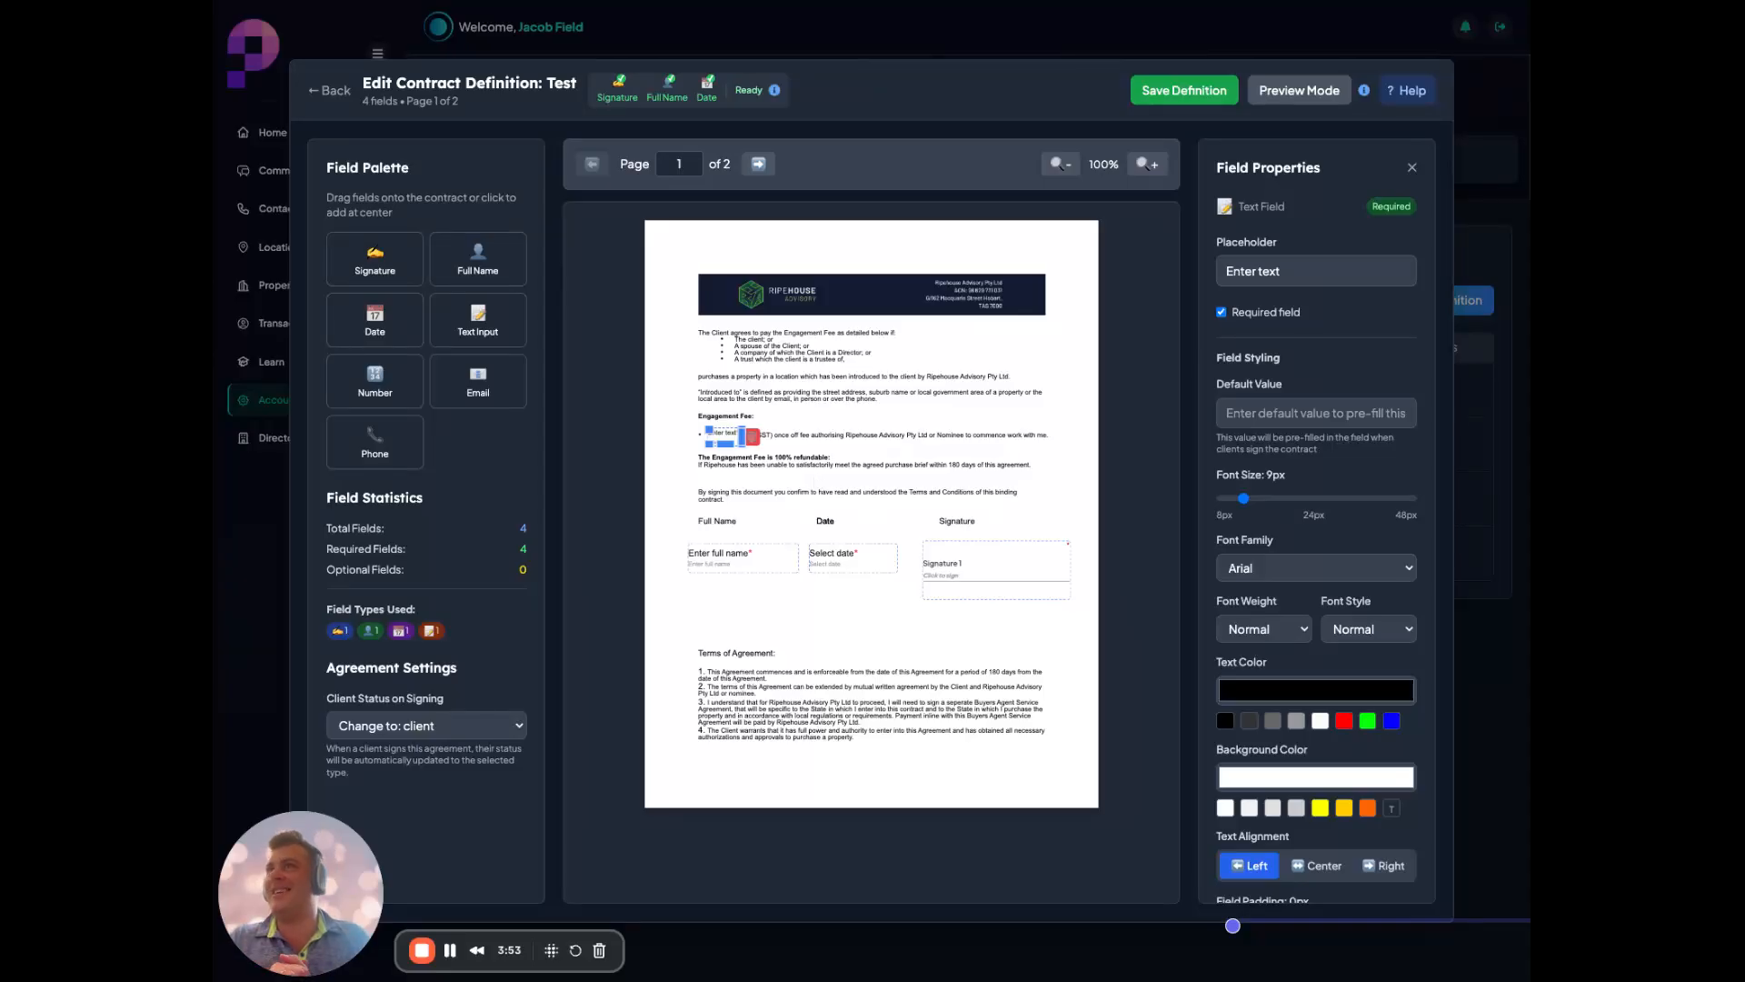
pyautogui.click(1306, 275)
pyautogui.doubleClick(1307, 274)
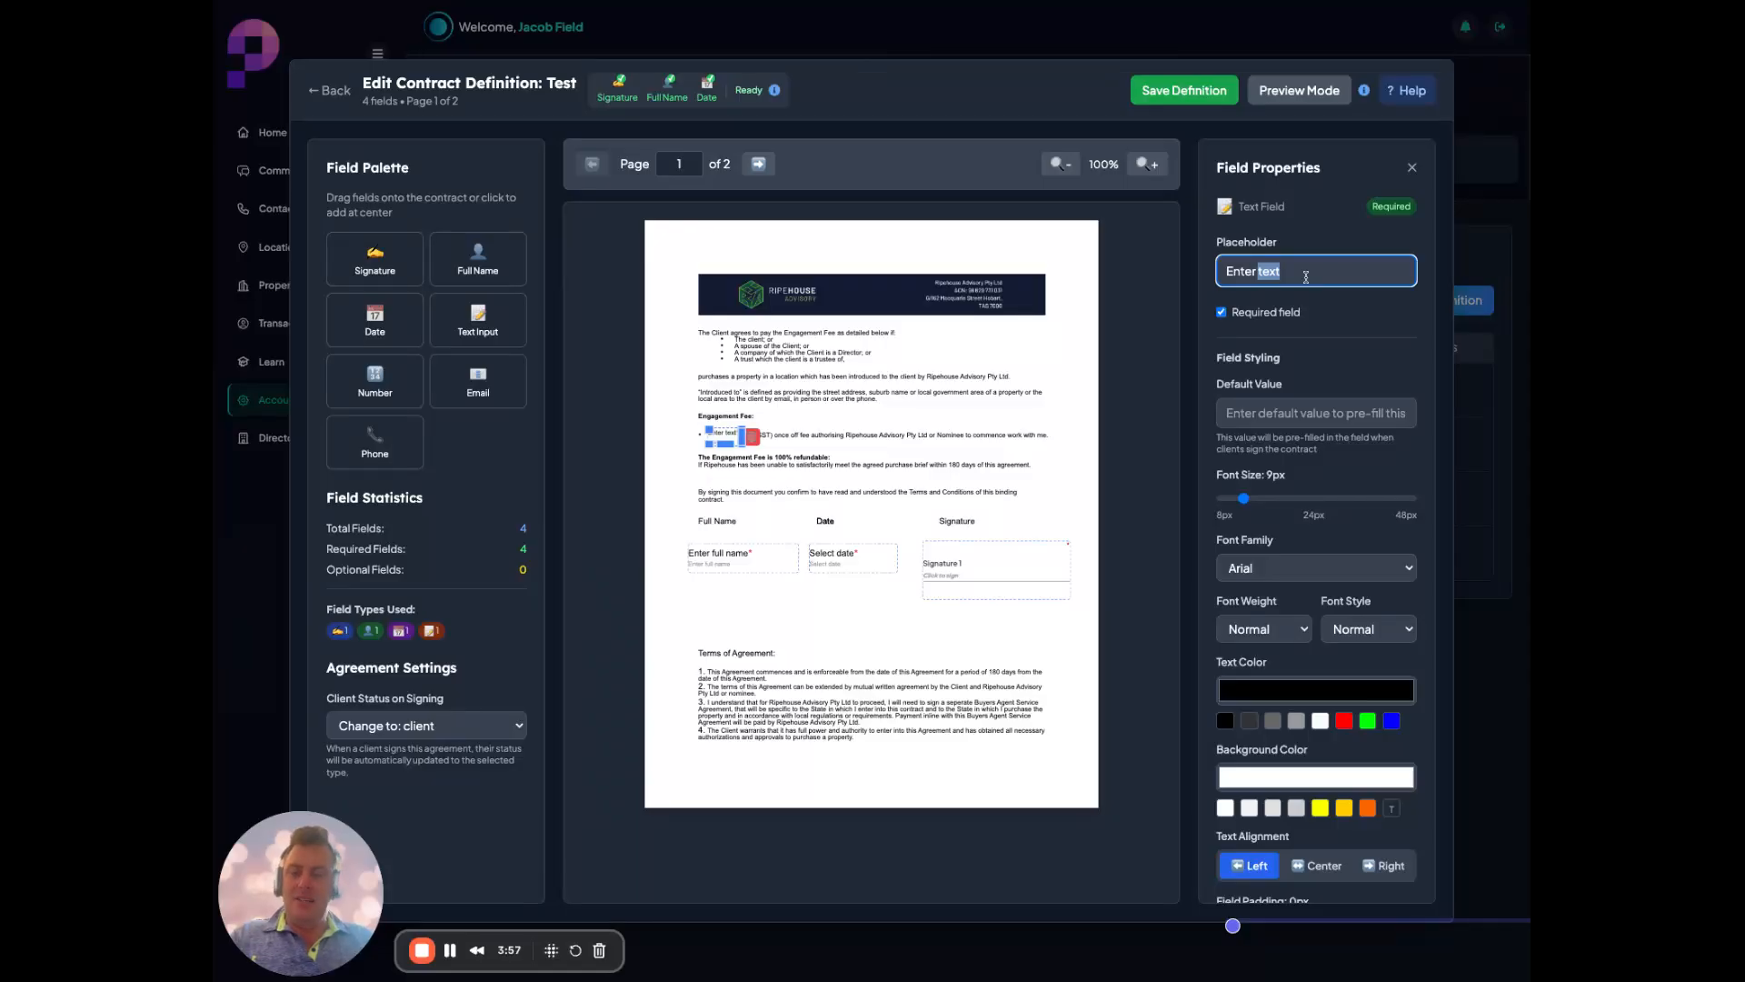
pyautogui.hotkey('ctrl', 'a')
pyautogui.write('$15,000')
pyautogui.click(1289, 411)
pyautogui.write('$15,000')
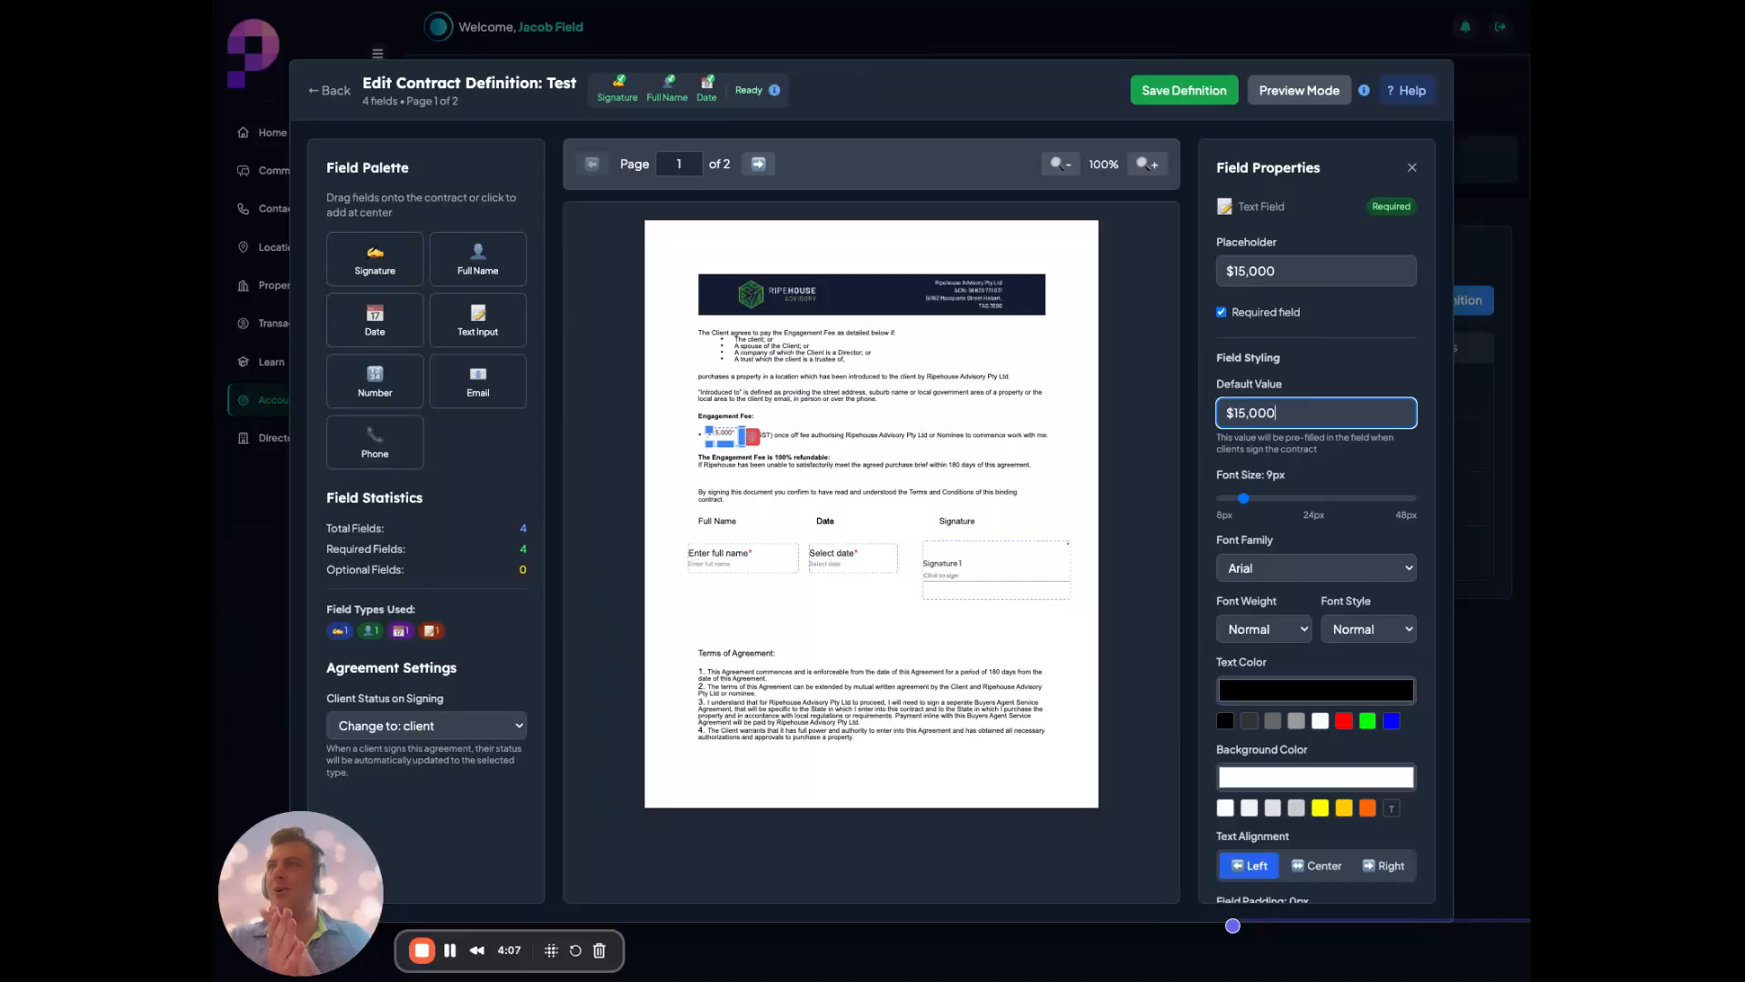
pyautogui.click(1286, 264)
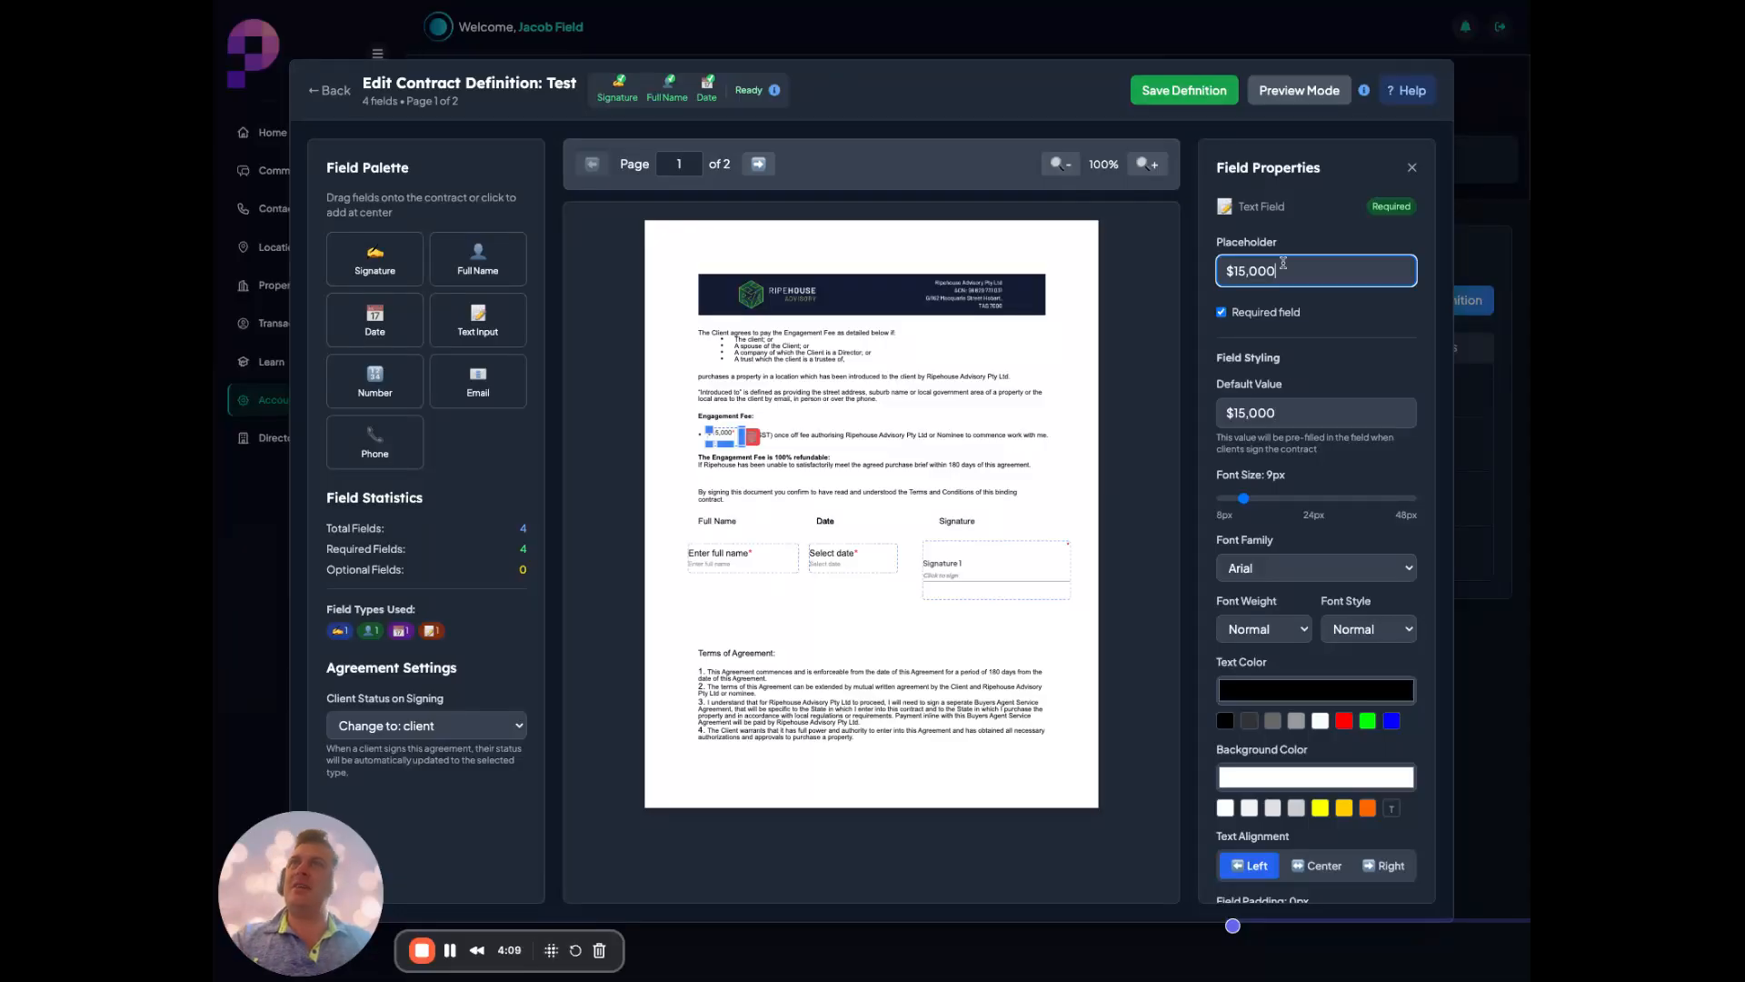
pyautogui.click(1299, 416)
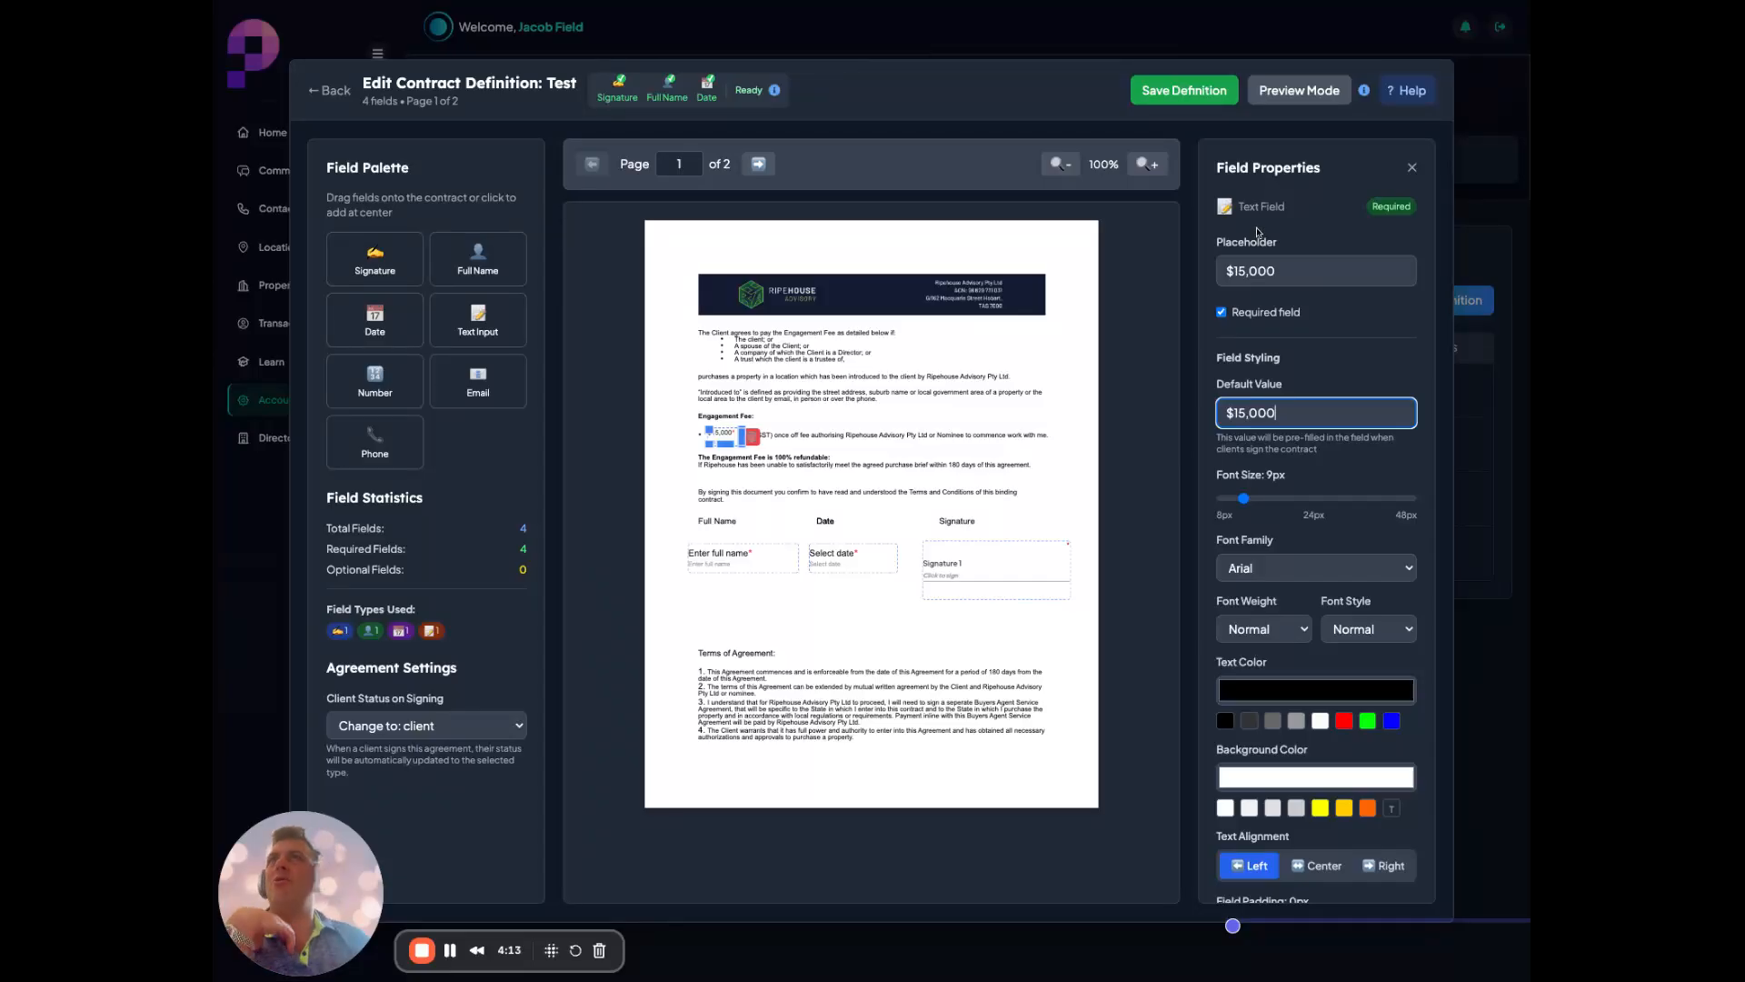
# Preview how the fields appear on the contract, comparing preview mode with edit mode
pyautogui.click(1305, 91)
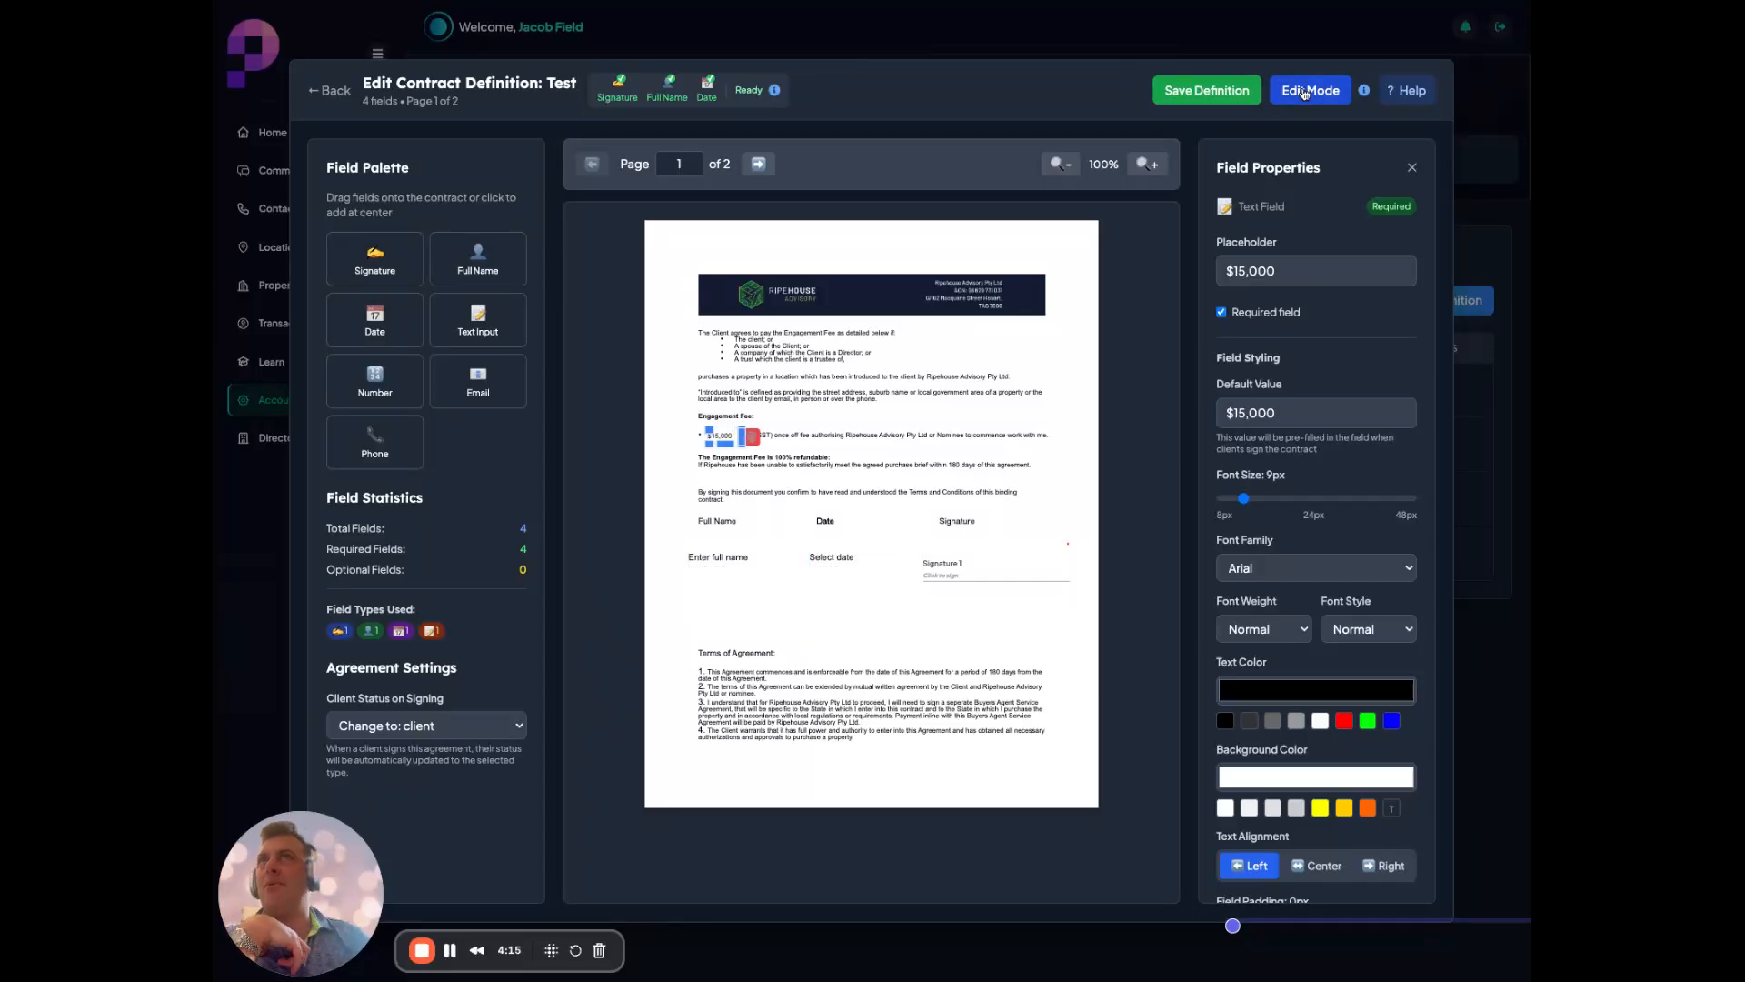
pyautogui.click(1051, 393)
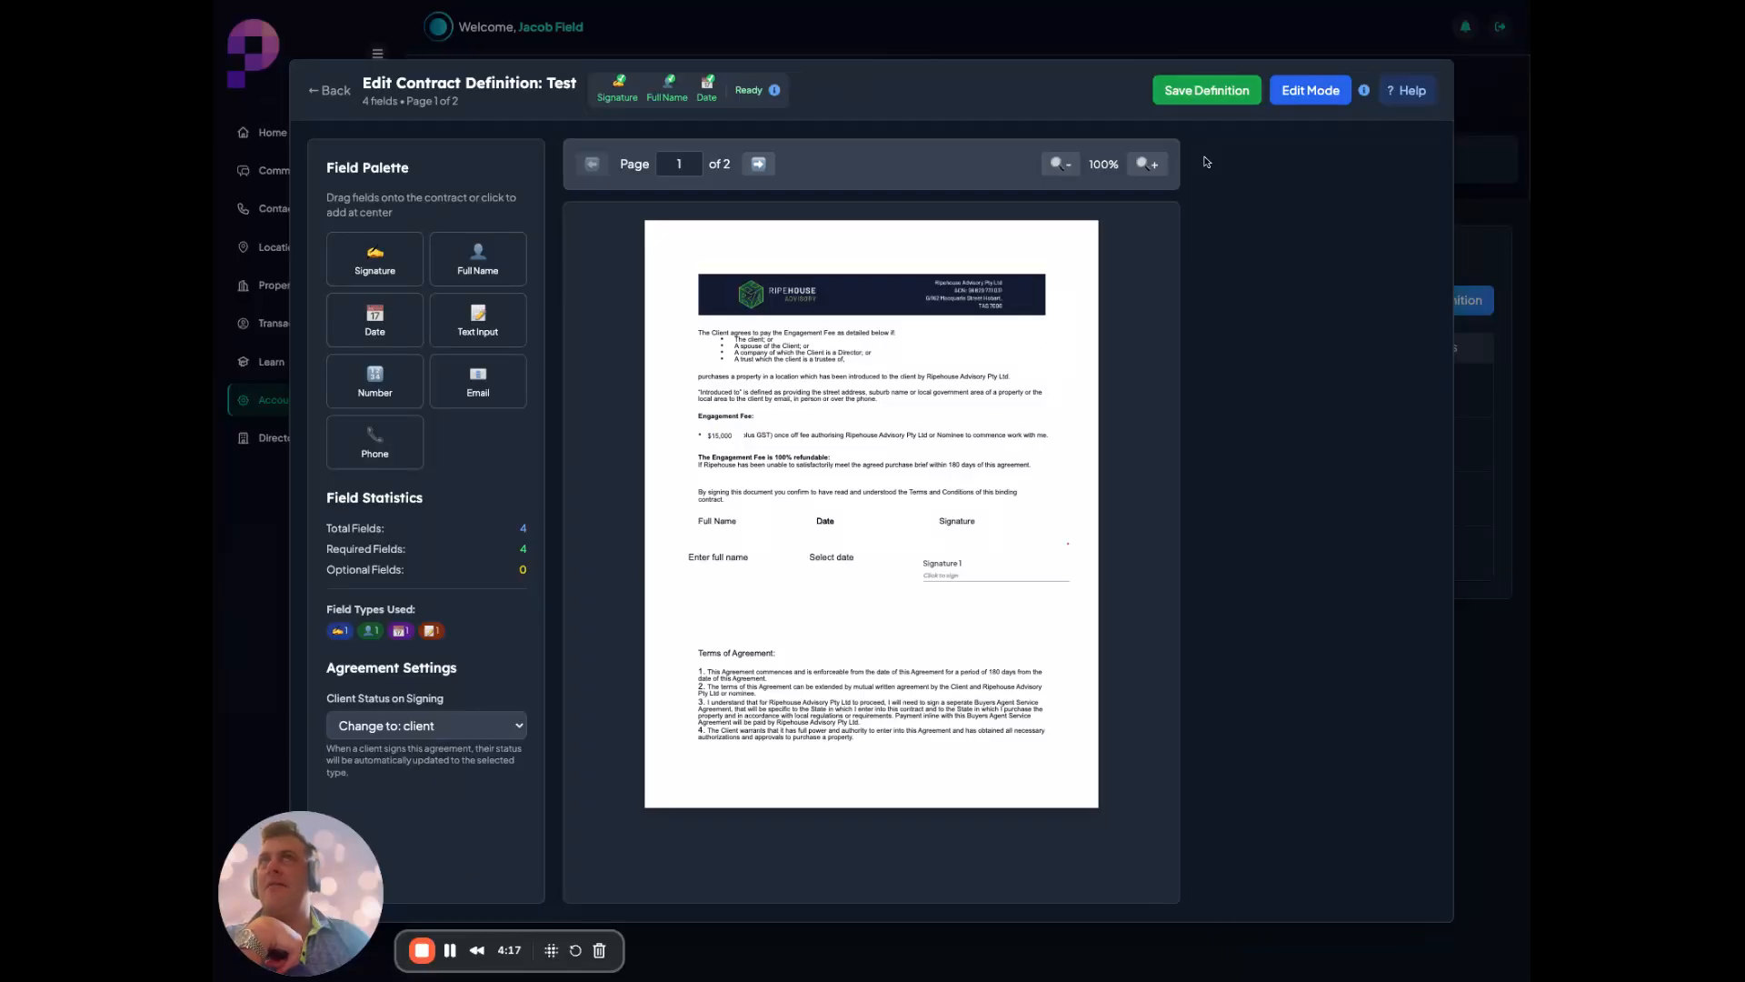
pyautogui.click(1291, 94)
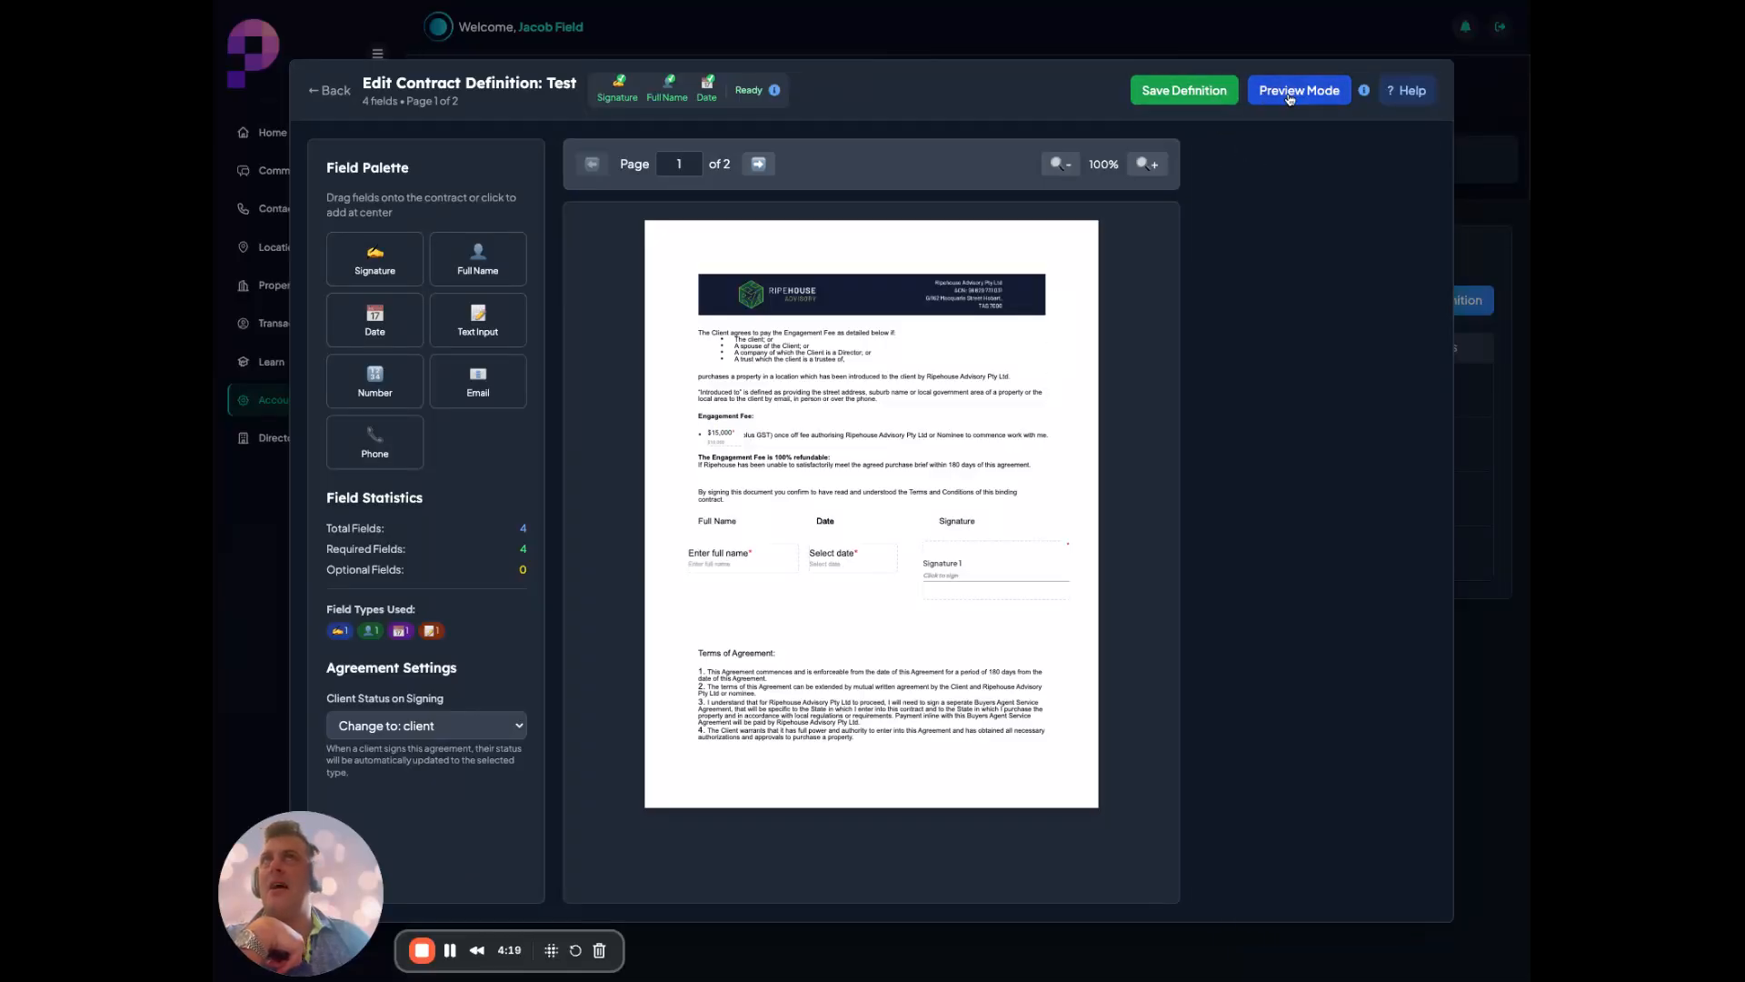
pyautogui.click(1289, 96)
pyautogui.click(1289, 95)
pyautogui.click(1289, 93)
pyautogui.click(1289, 92)
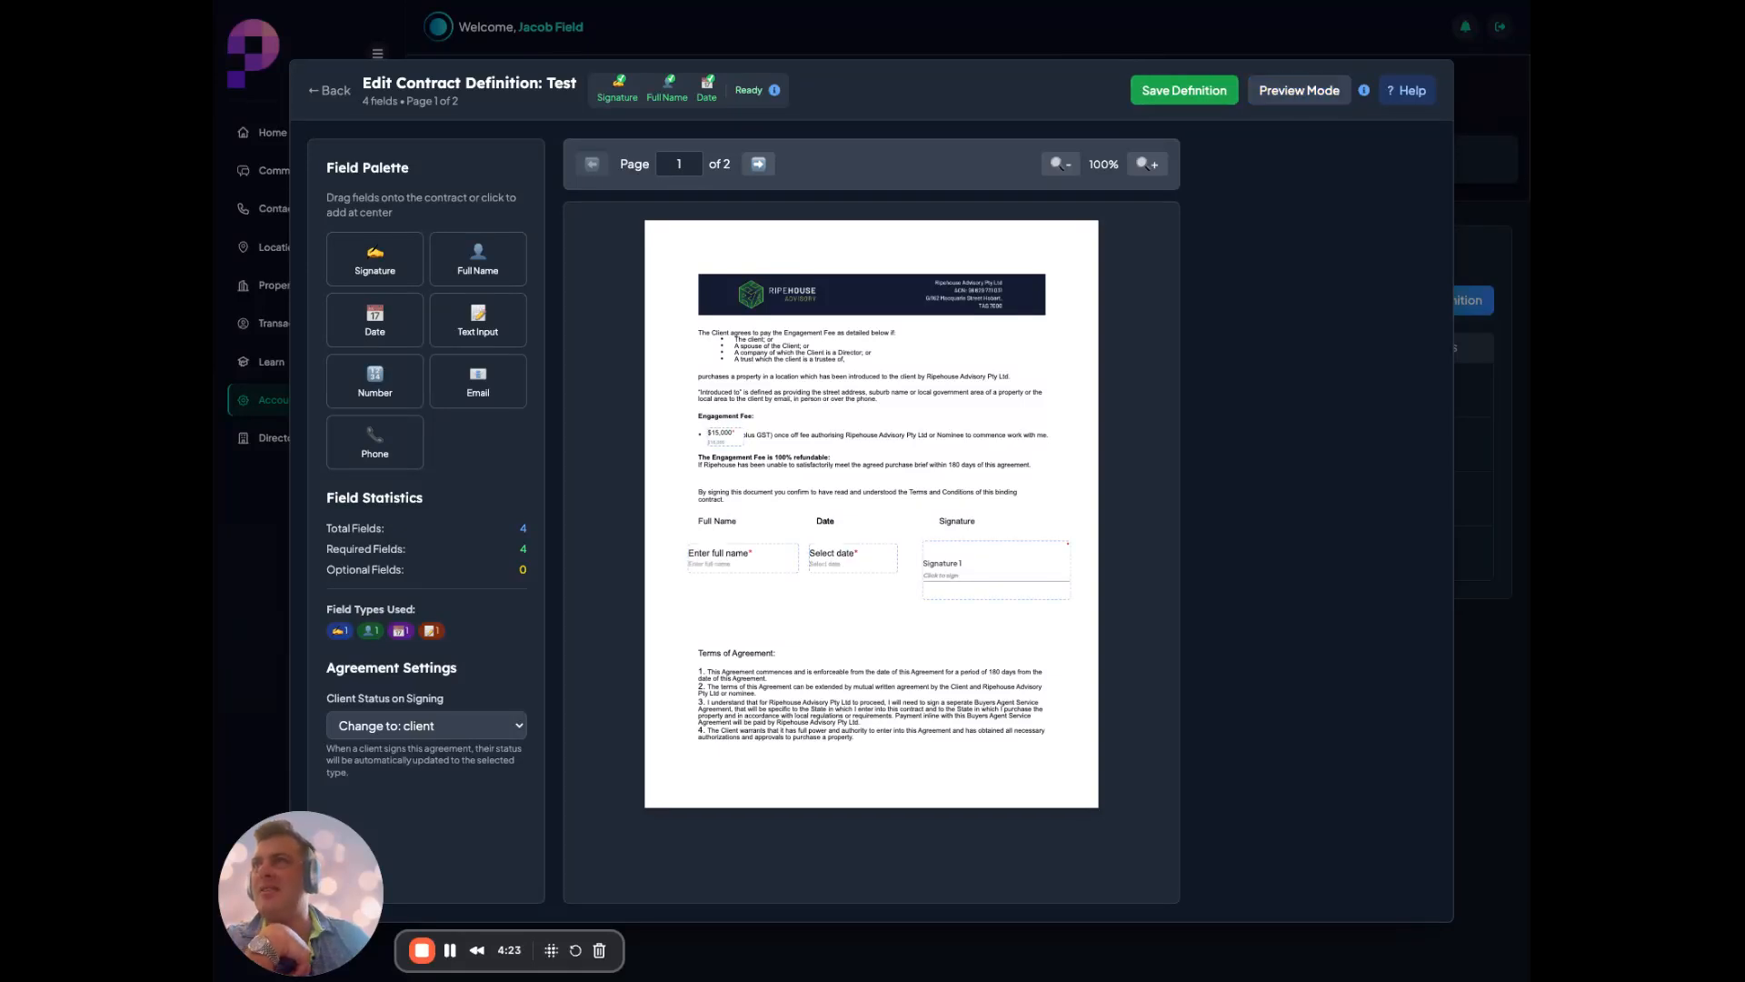
# Narrow the engagement fee text field so it clears the "(plus GST)" wording, checking the fit in preview mode
pyautogui.click(1289, 93)
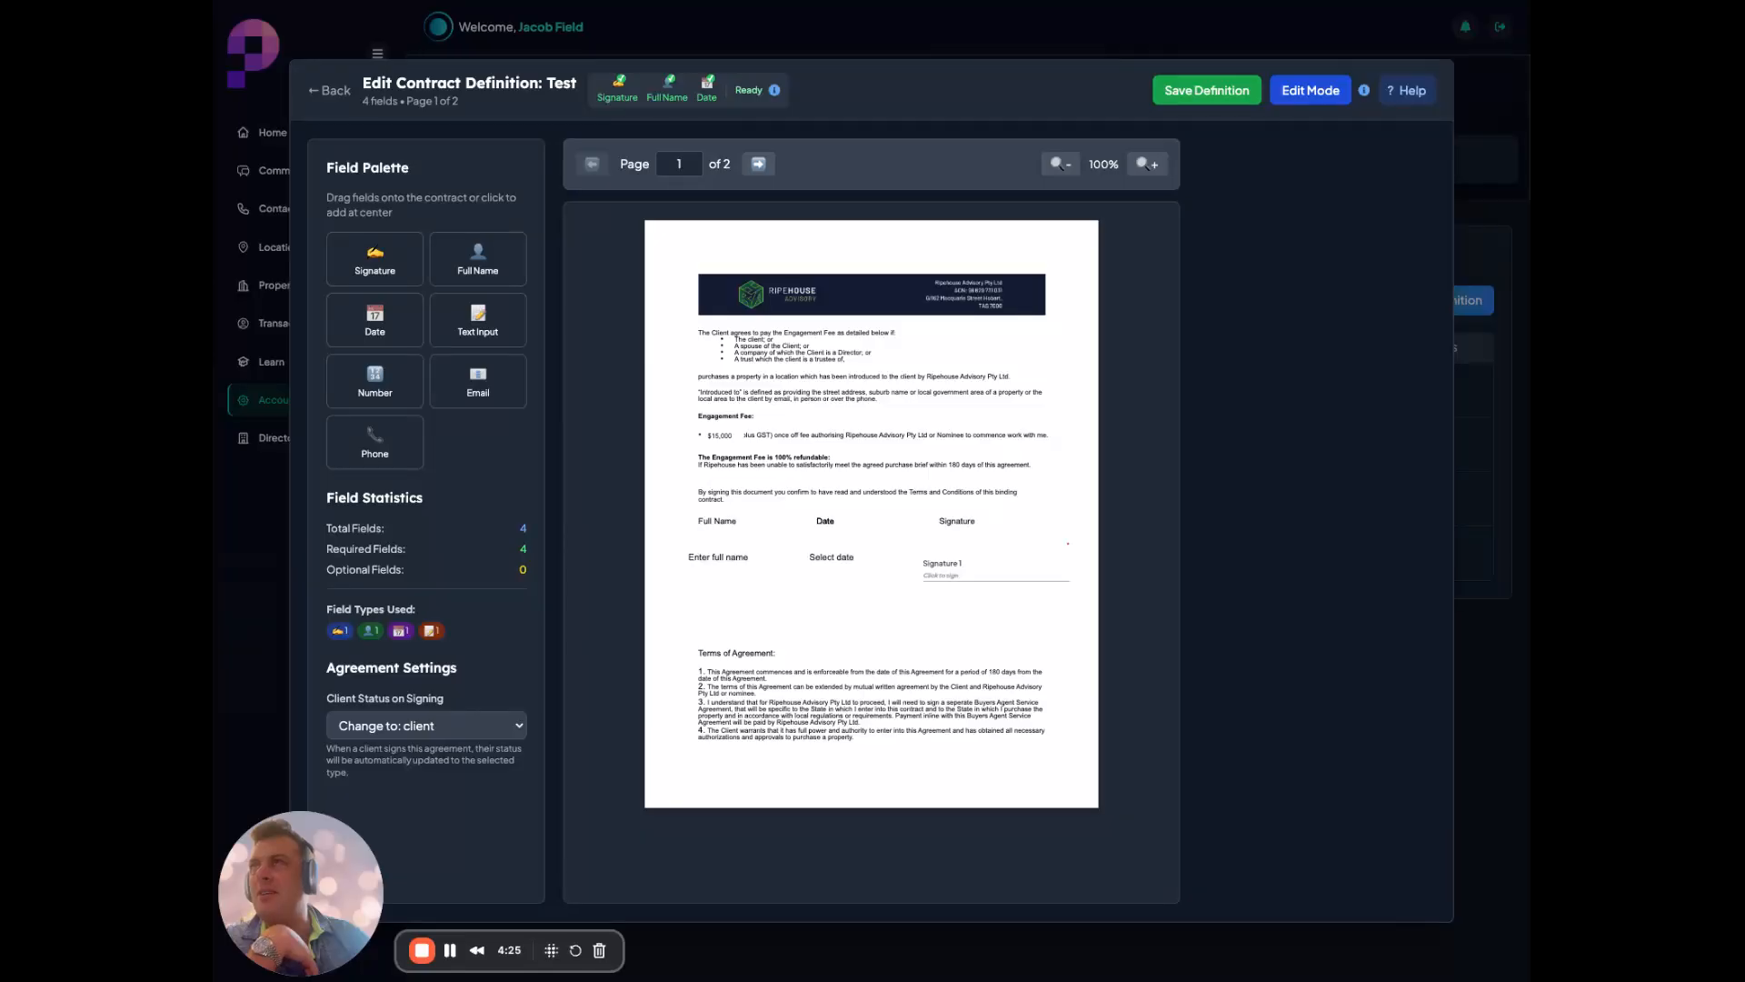
pyautogui.click(1289, 93)
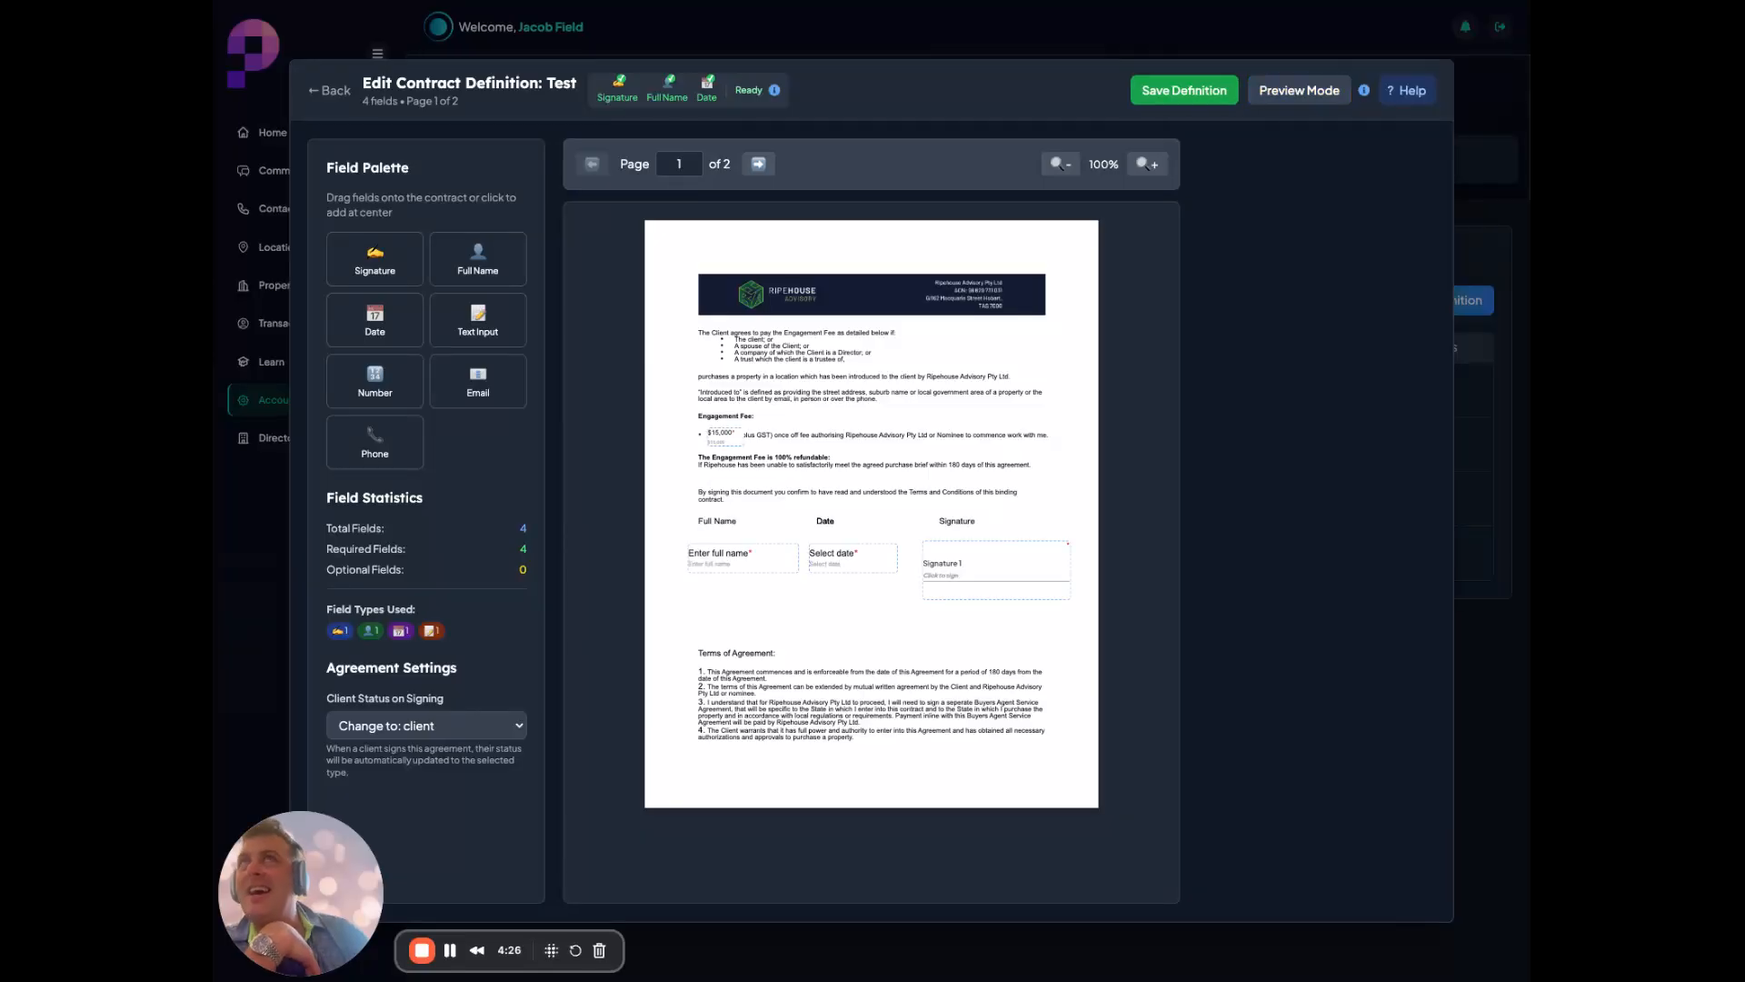
pyautogui.click(727, 433)
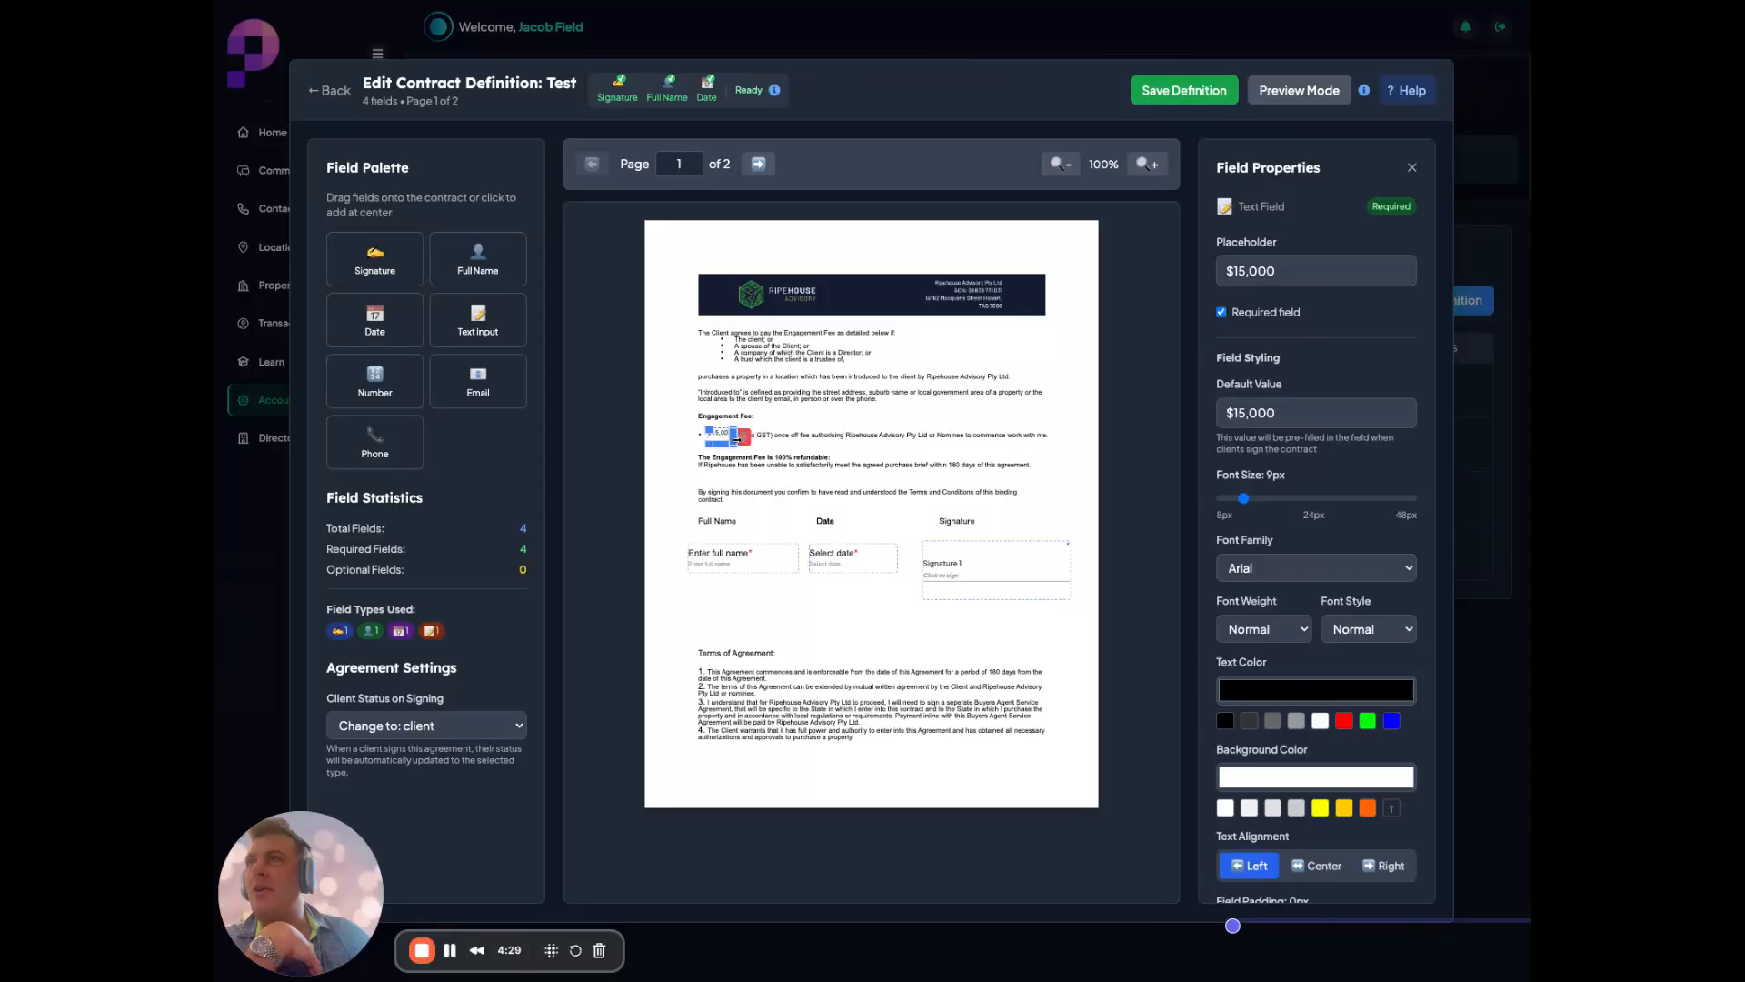
pyautogui.click(1302, 96)
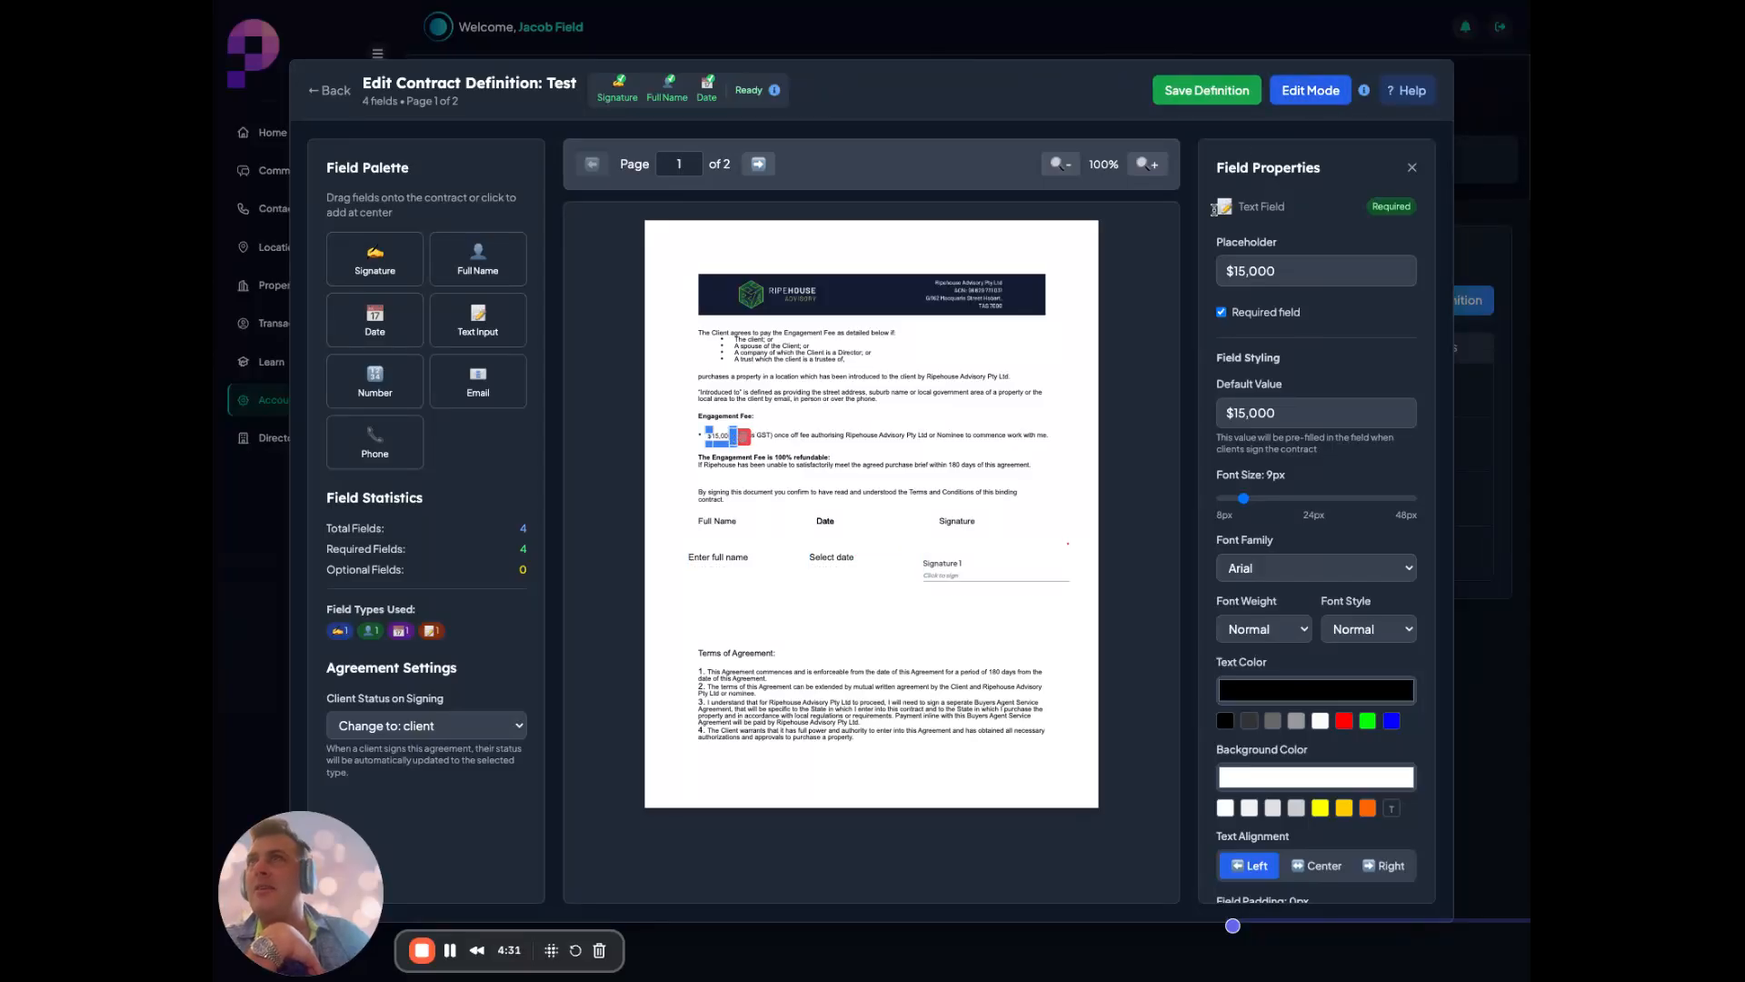
pyautogui.click(1316, 91)
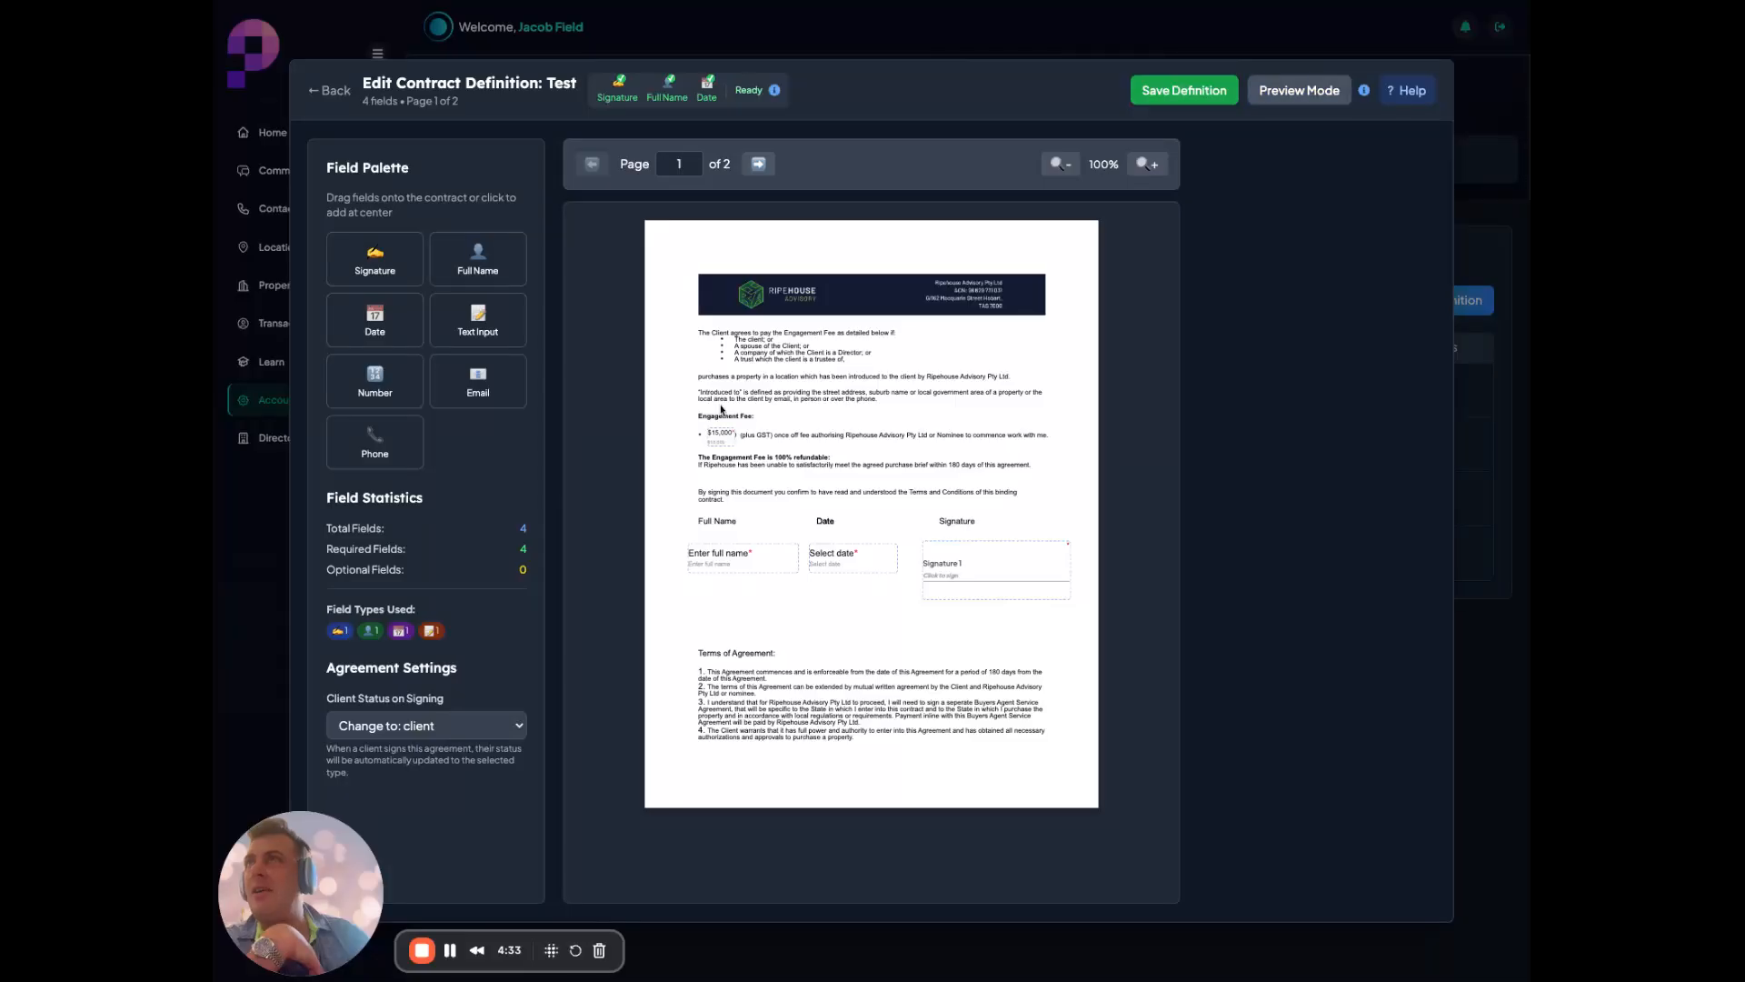
pyautogui.click(731, 437)
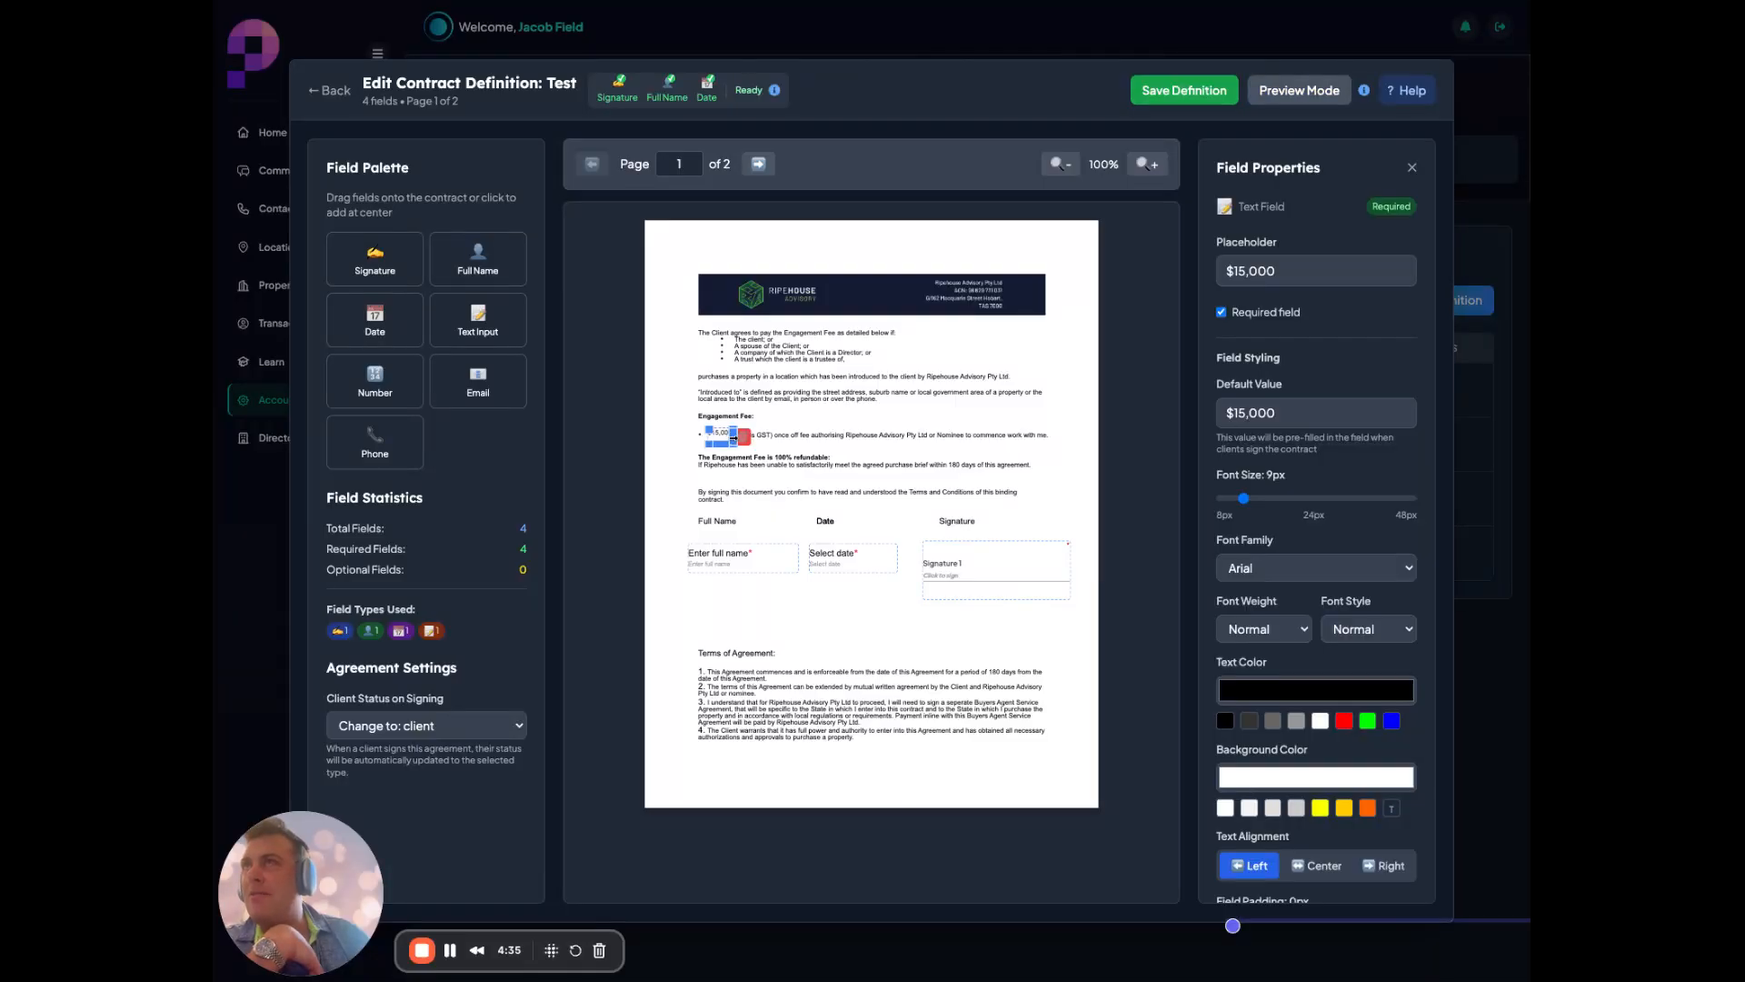
pyautogui.click(1048, 426)
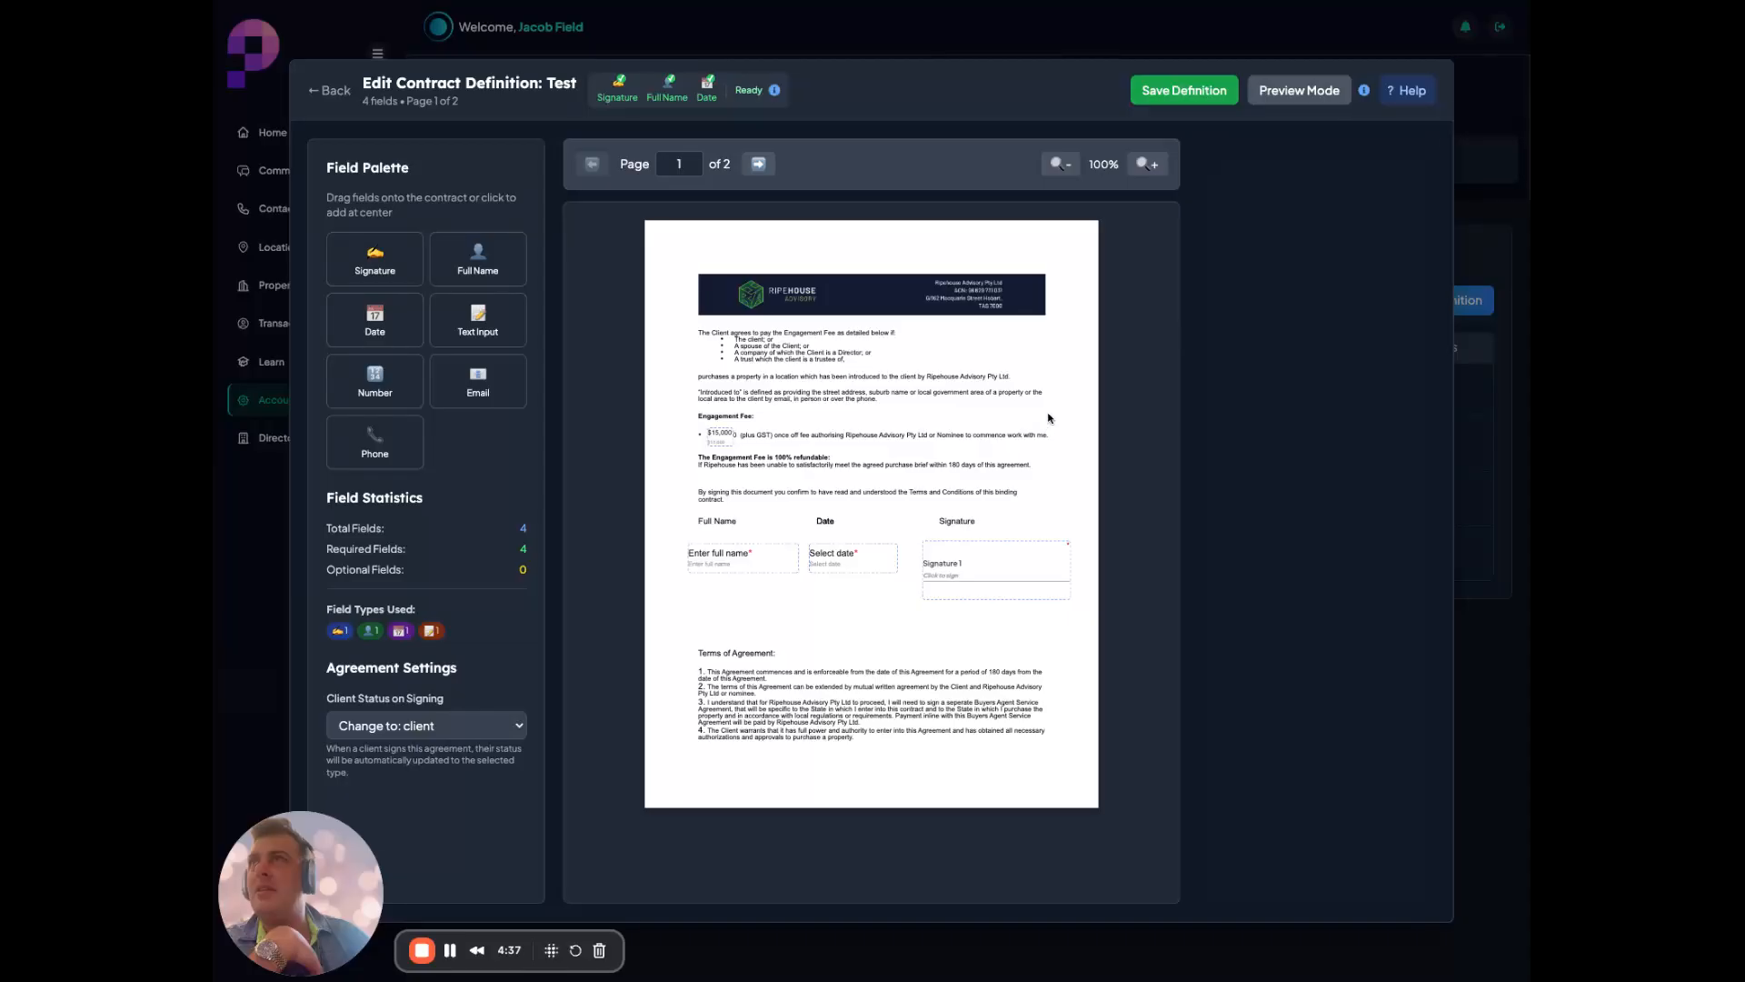
# Check the preview once more, save the contract definition and return to the contracts list
pyautogui.click(1279, 99)
pyautogui.click(1279, 100)
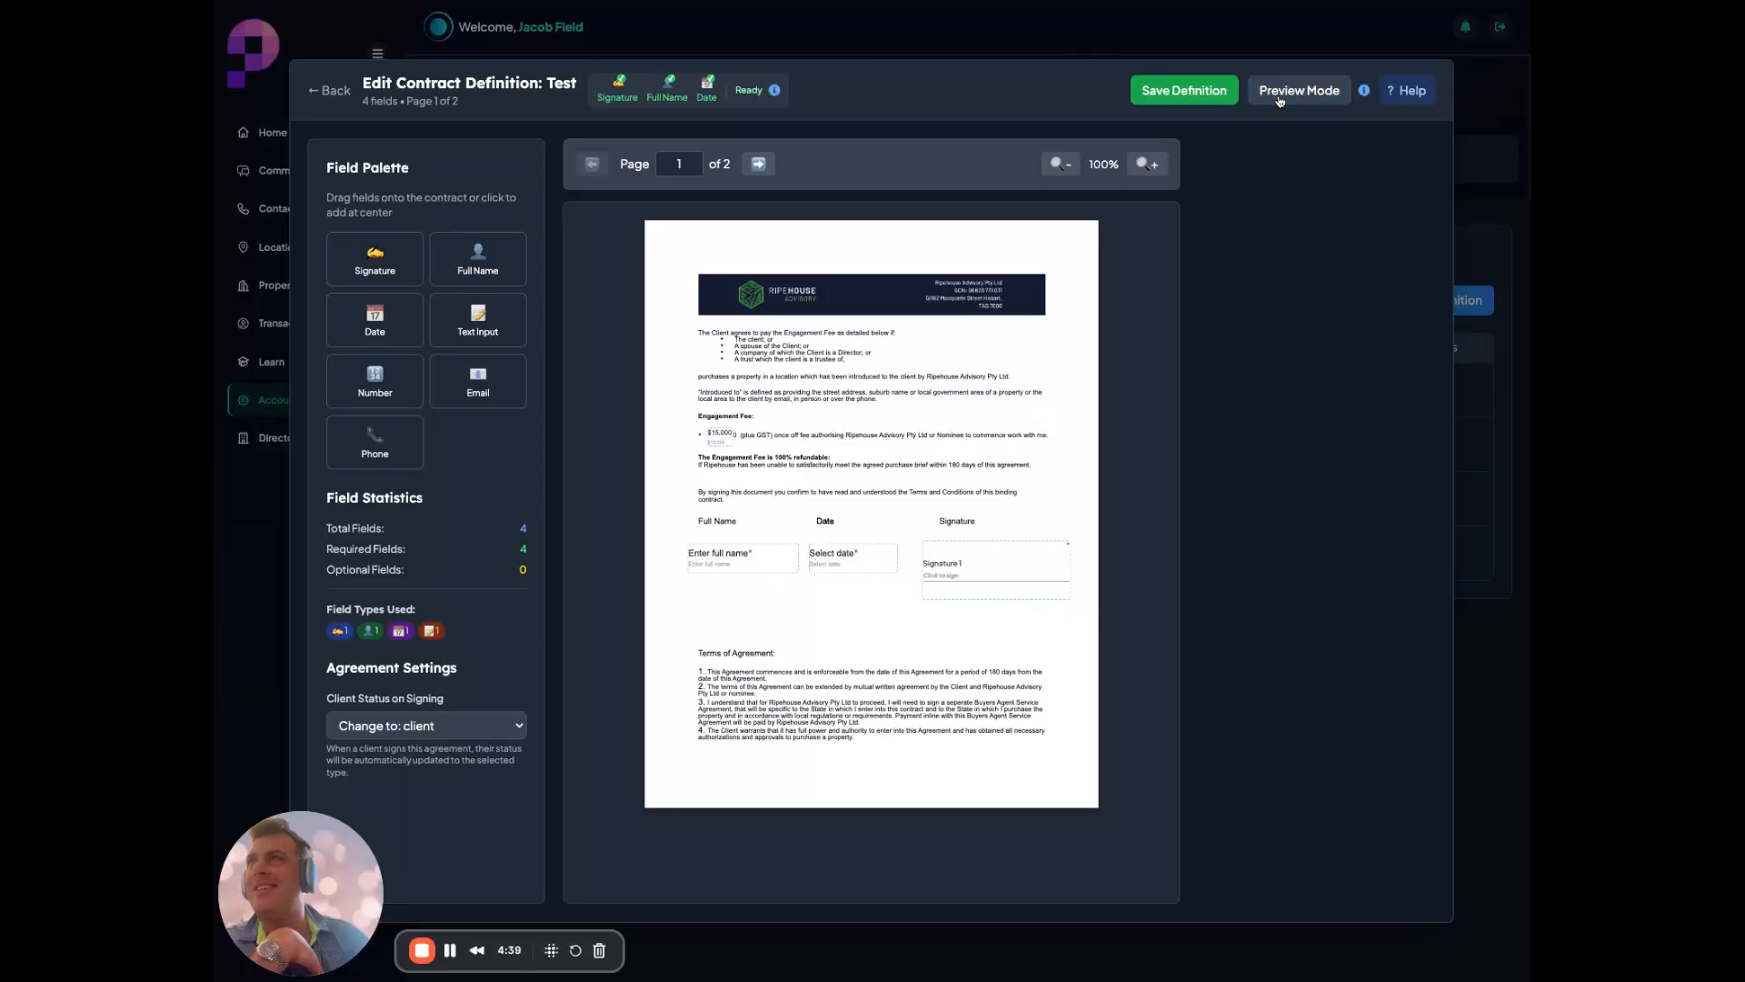
pyautogui.click(1279, 100)
pyautogui.click(1279, 100)
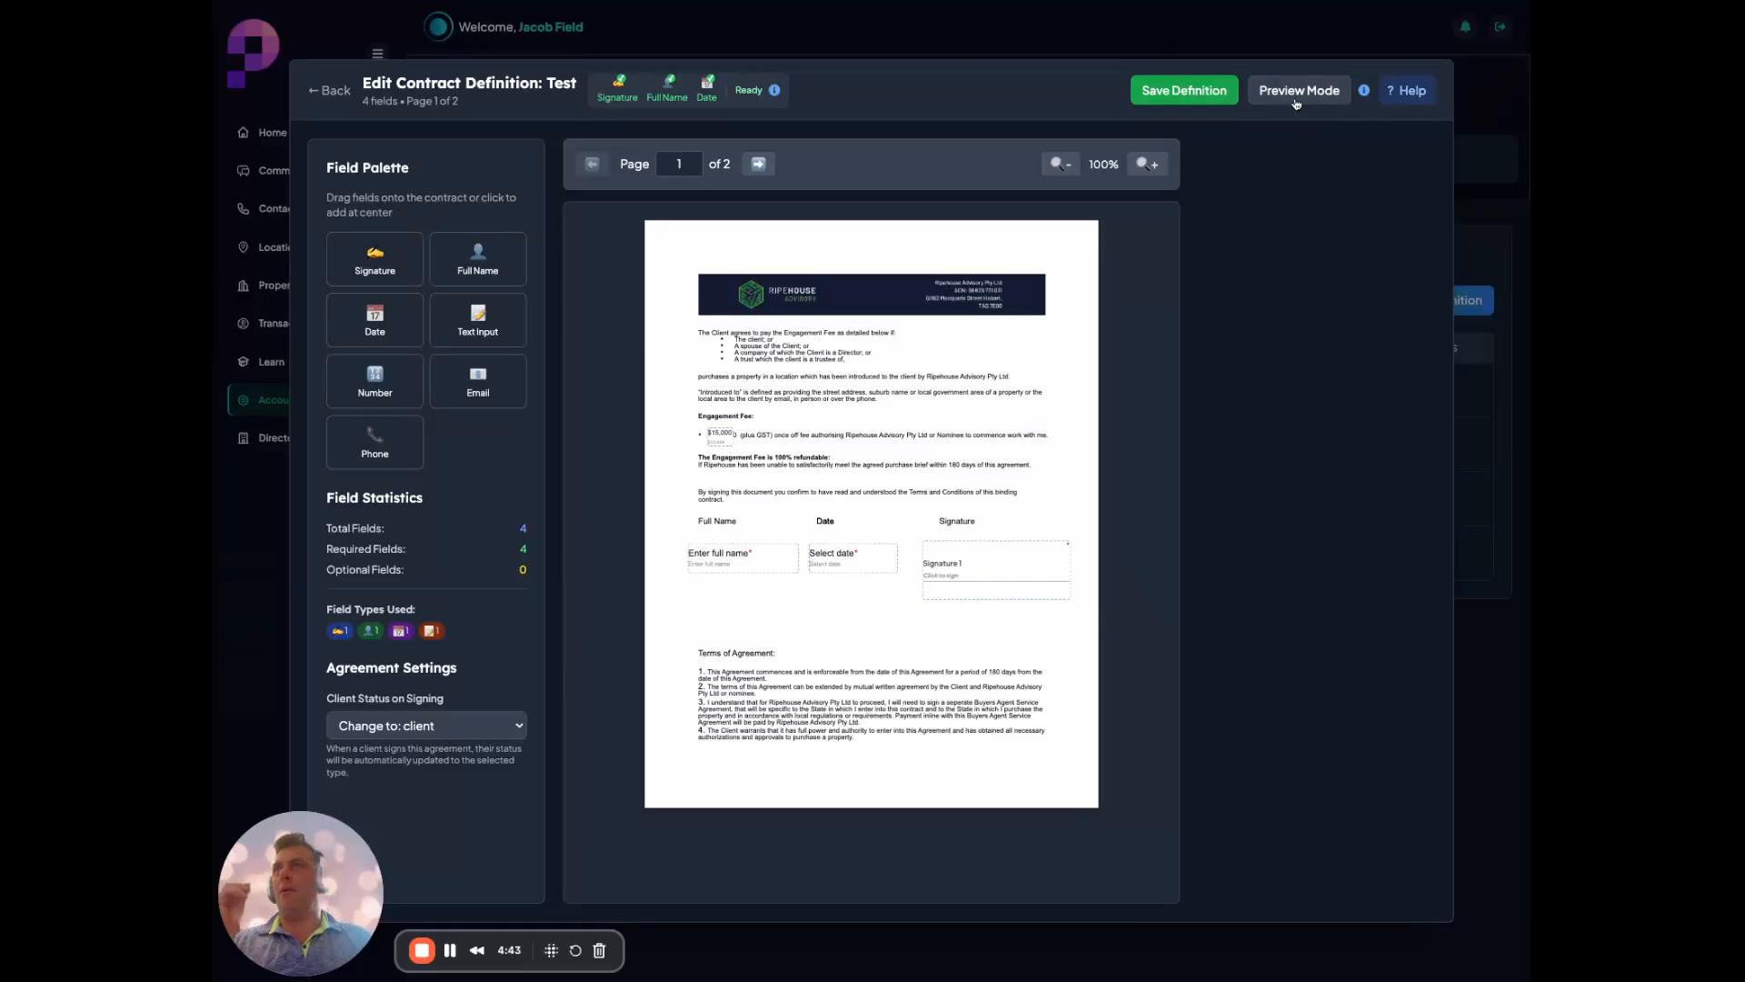
pyautogui.click(1192, 105)
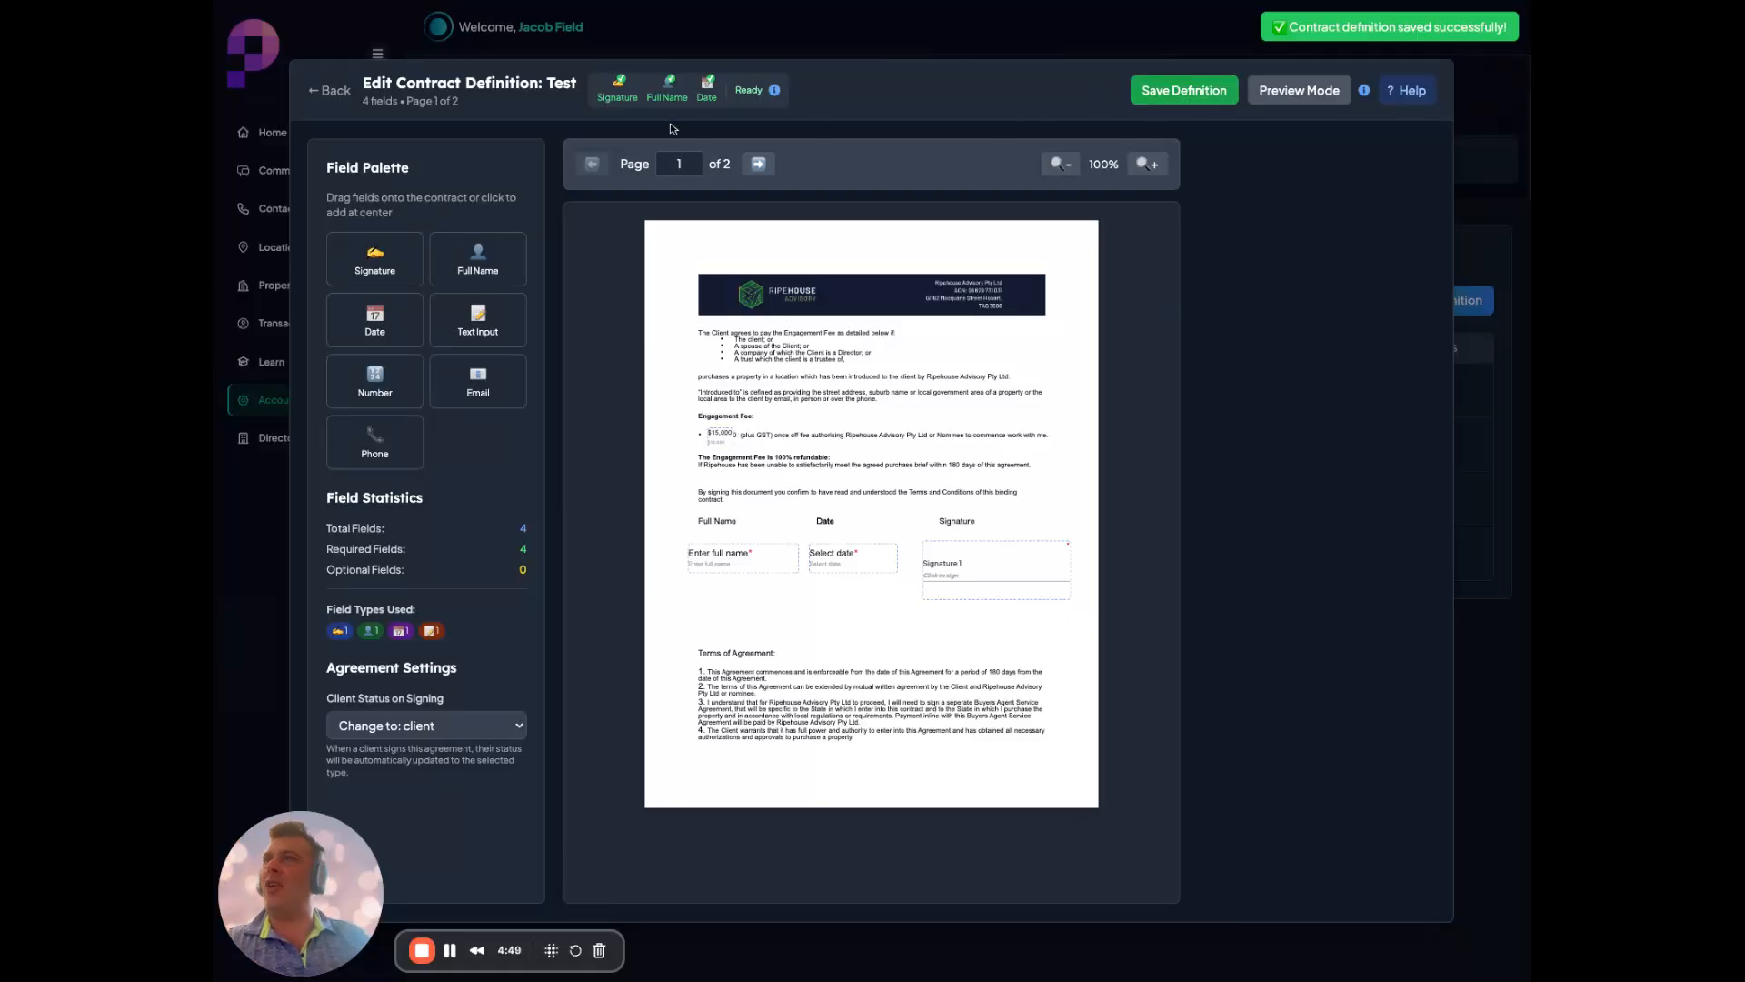
pyautogui.click(336, 93)
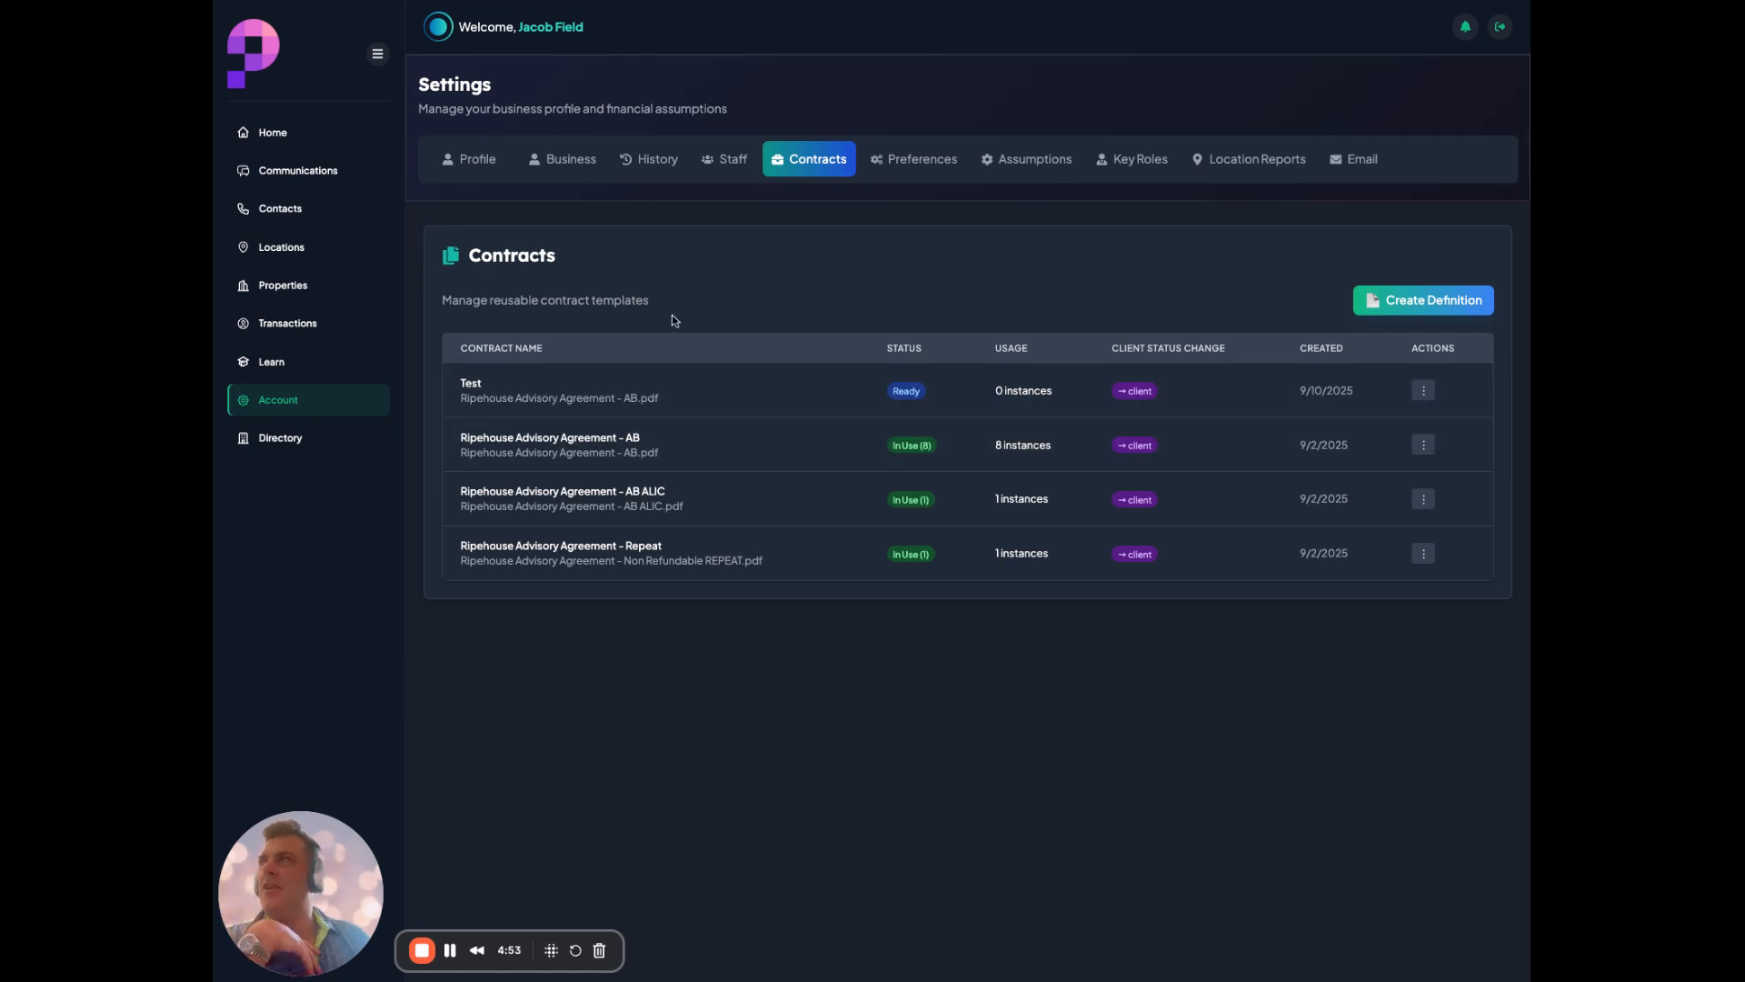
# Open the contact details of the test client in the contacts list and bring up their agreements
pyautogui.click(286, 214)
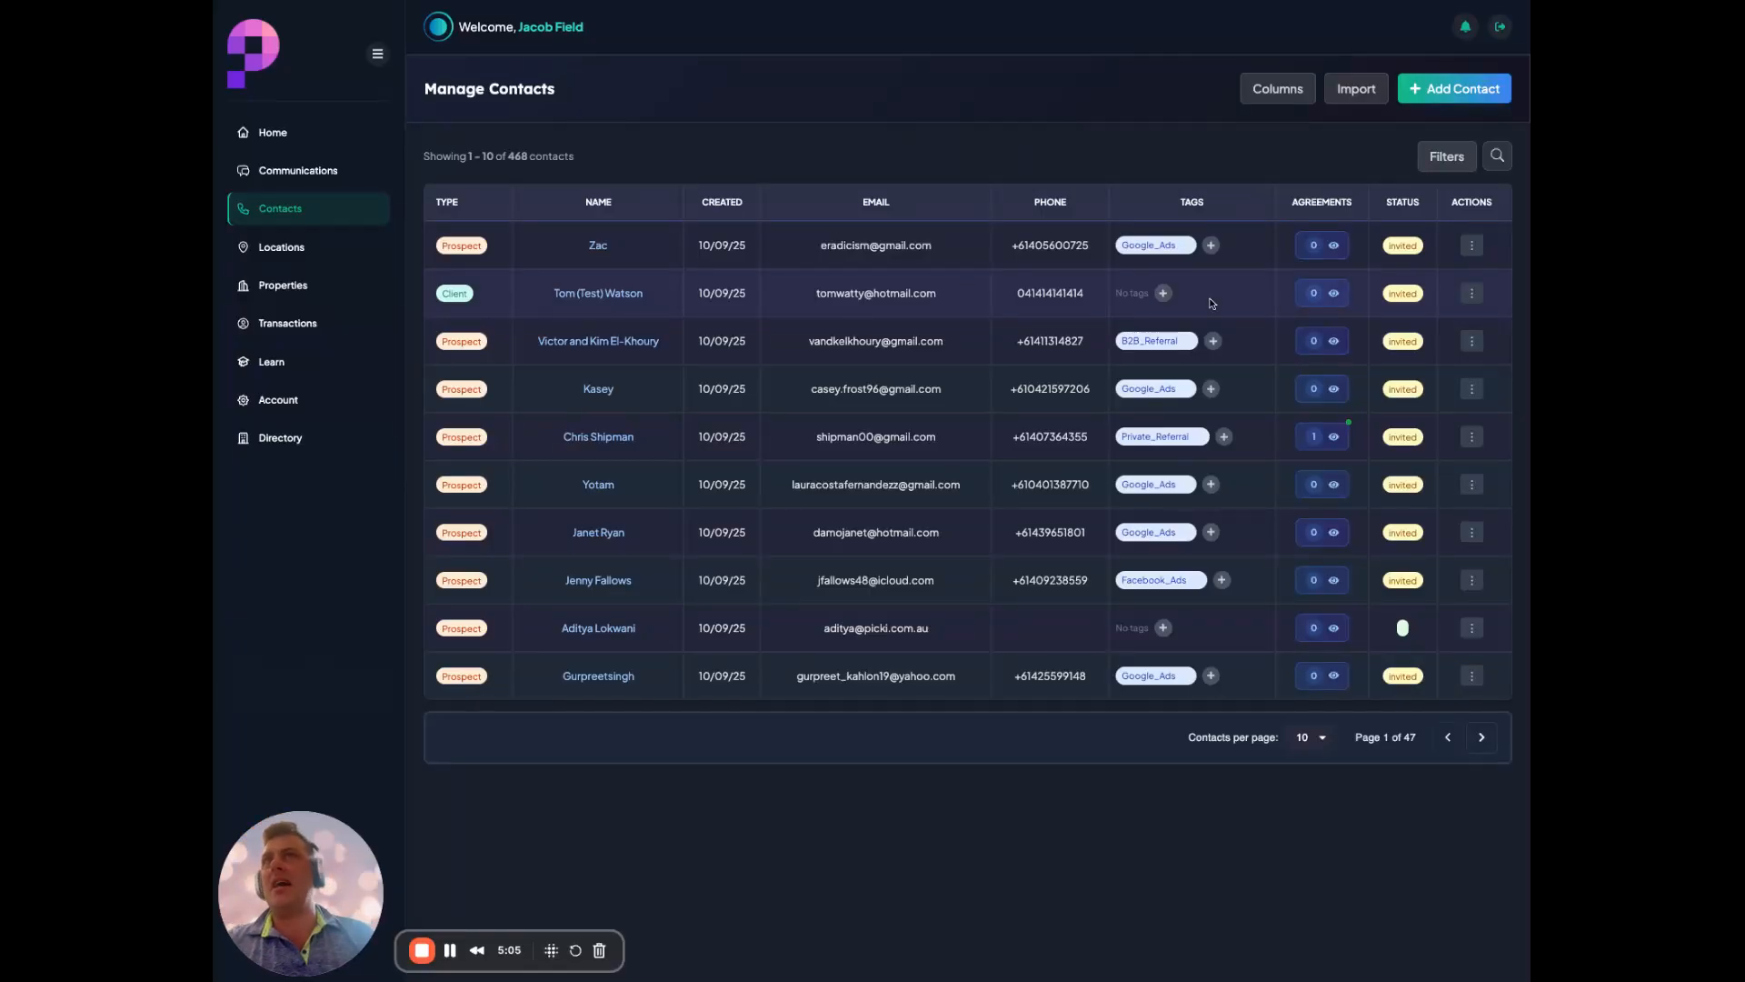
pyautogui.click(1333, 294)
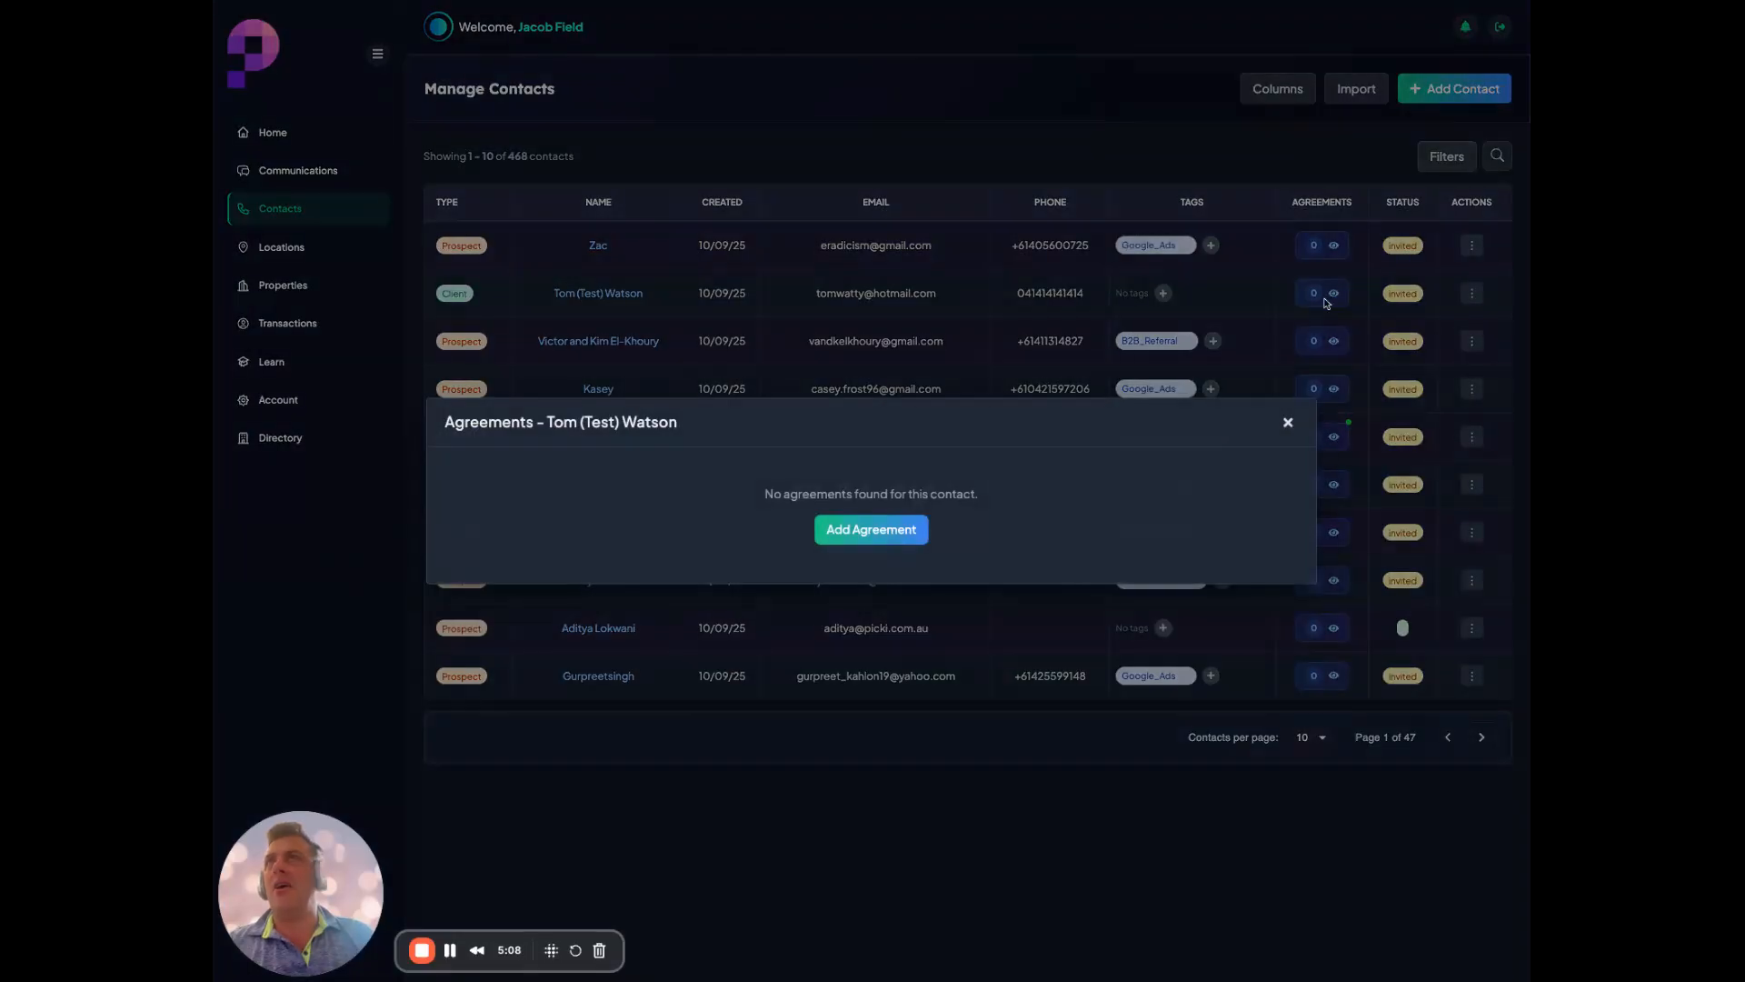
pyautogui.click(1288, 423)
pyautogui.click(575, 296)
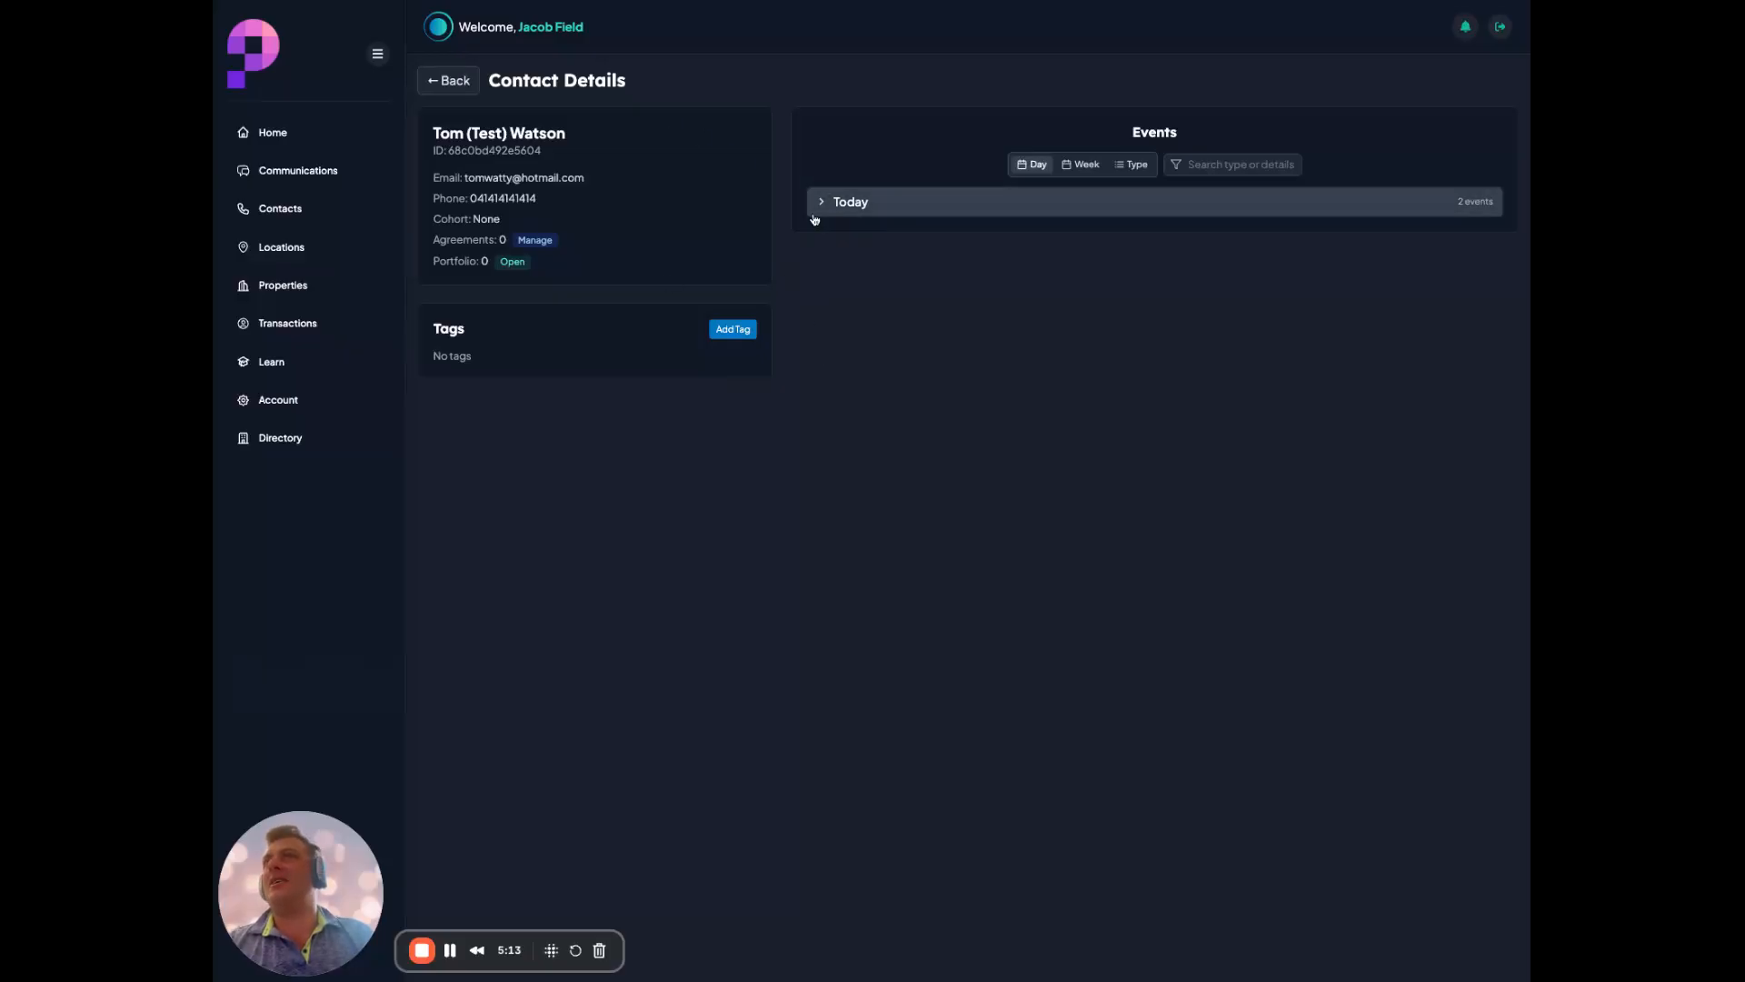
pyautogui.click(523, 246)
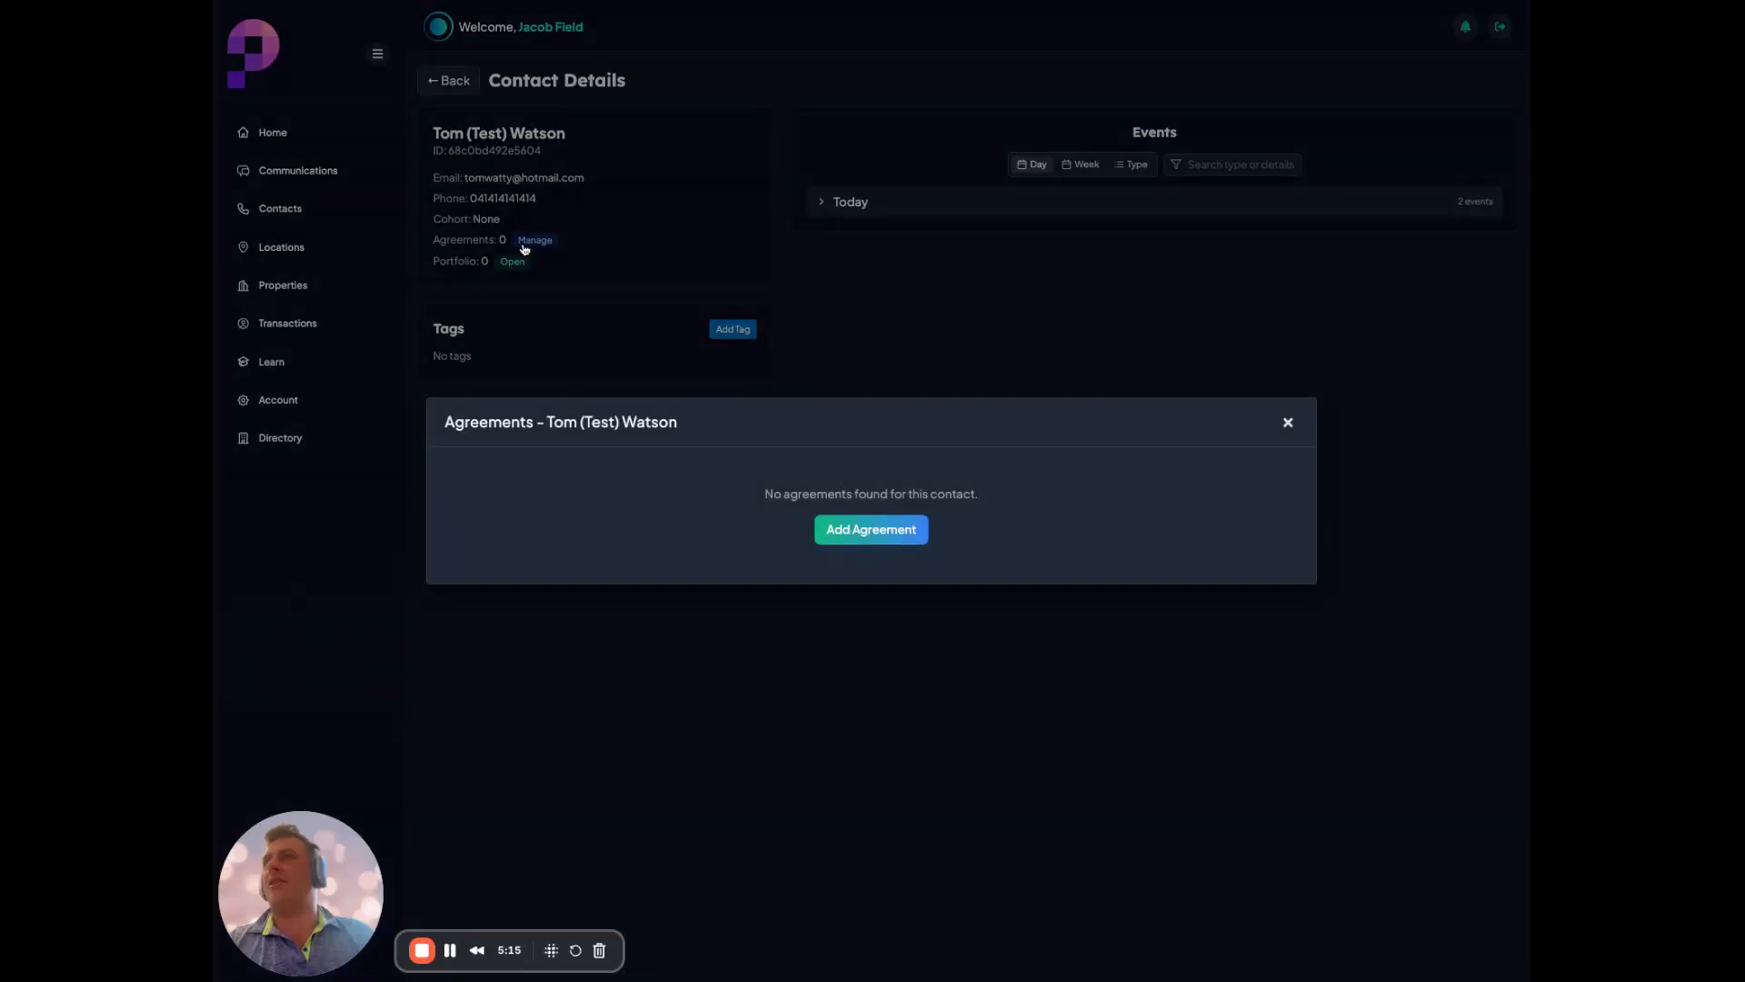
# Start a new agreement for the contact based on the Test contract definition
pyautogui.click(888, 540)
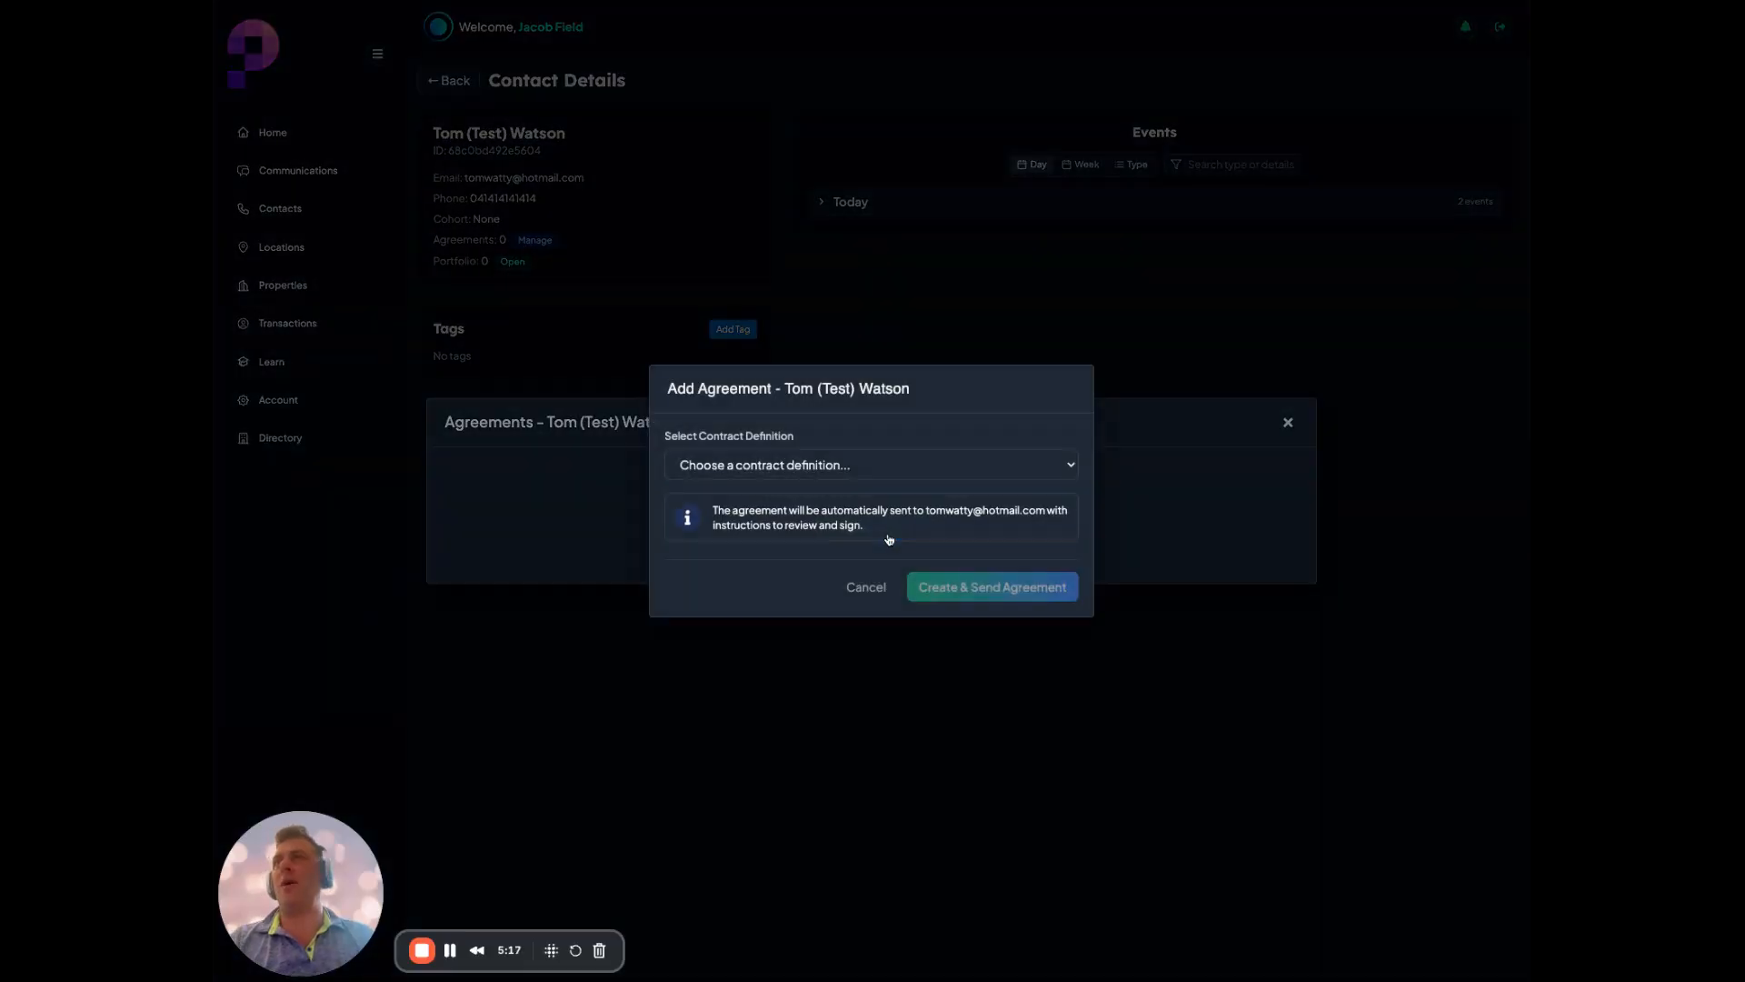
pyautogui.click(882, 466)
pyautogui.click(883, 487)
pyautogui.click(872, 502)
pyautogui.click(726, 518)
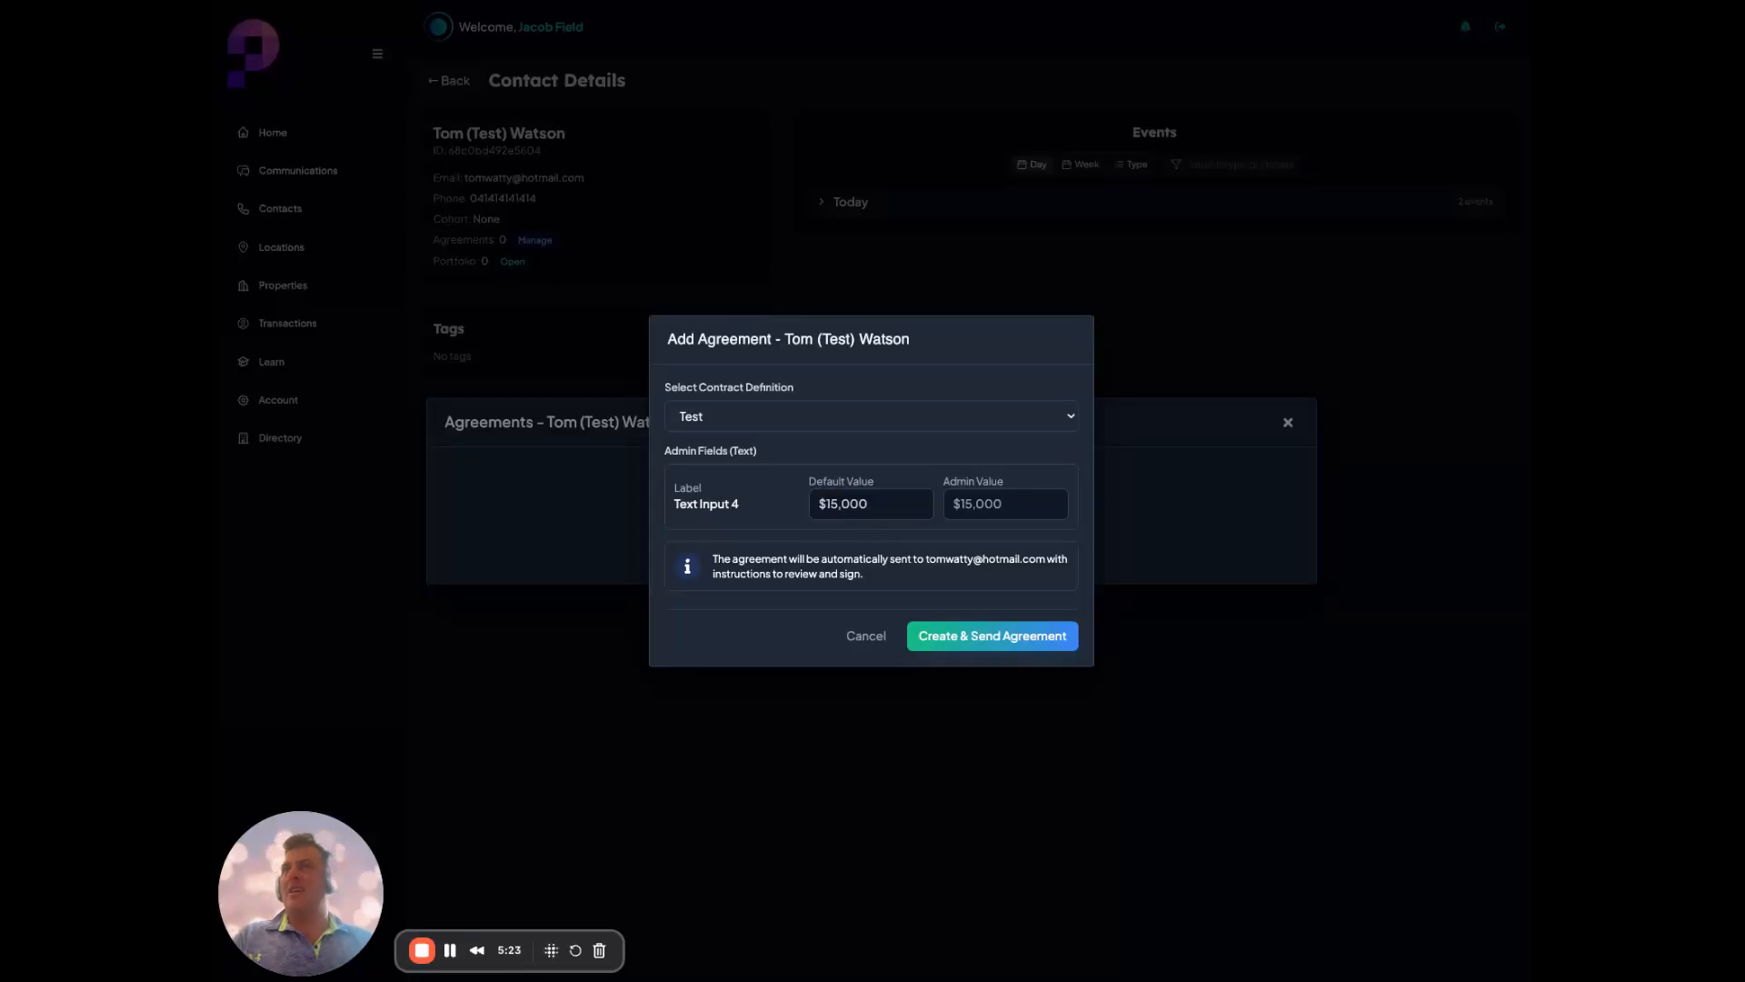
# Set the admin value of Text Input 4 to $9,000, then create and send the agreement
pyautogui.click(1000, 496)
pyautogui.write('$9,000')
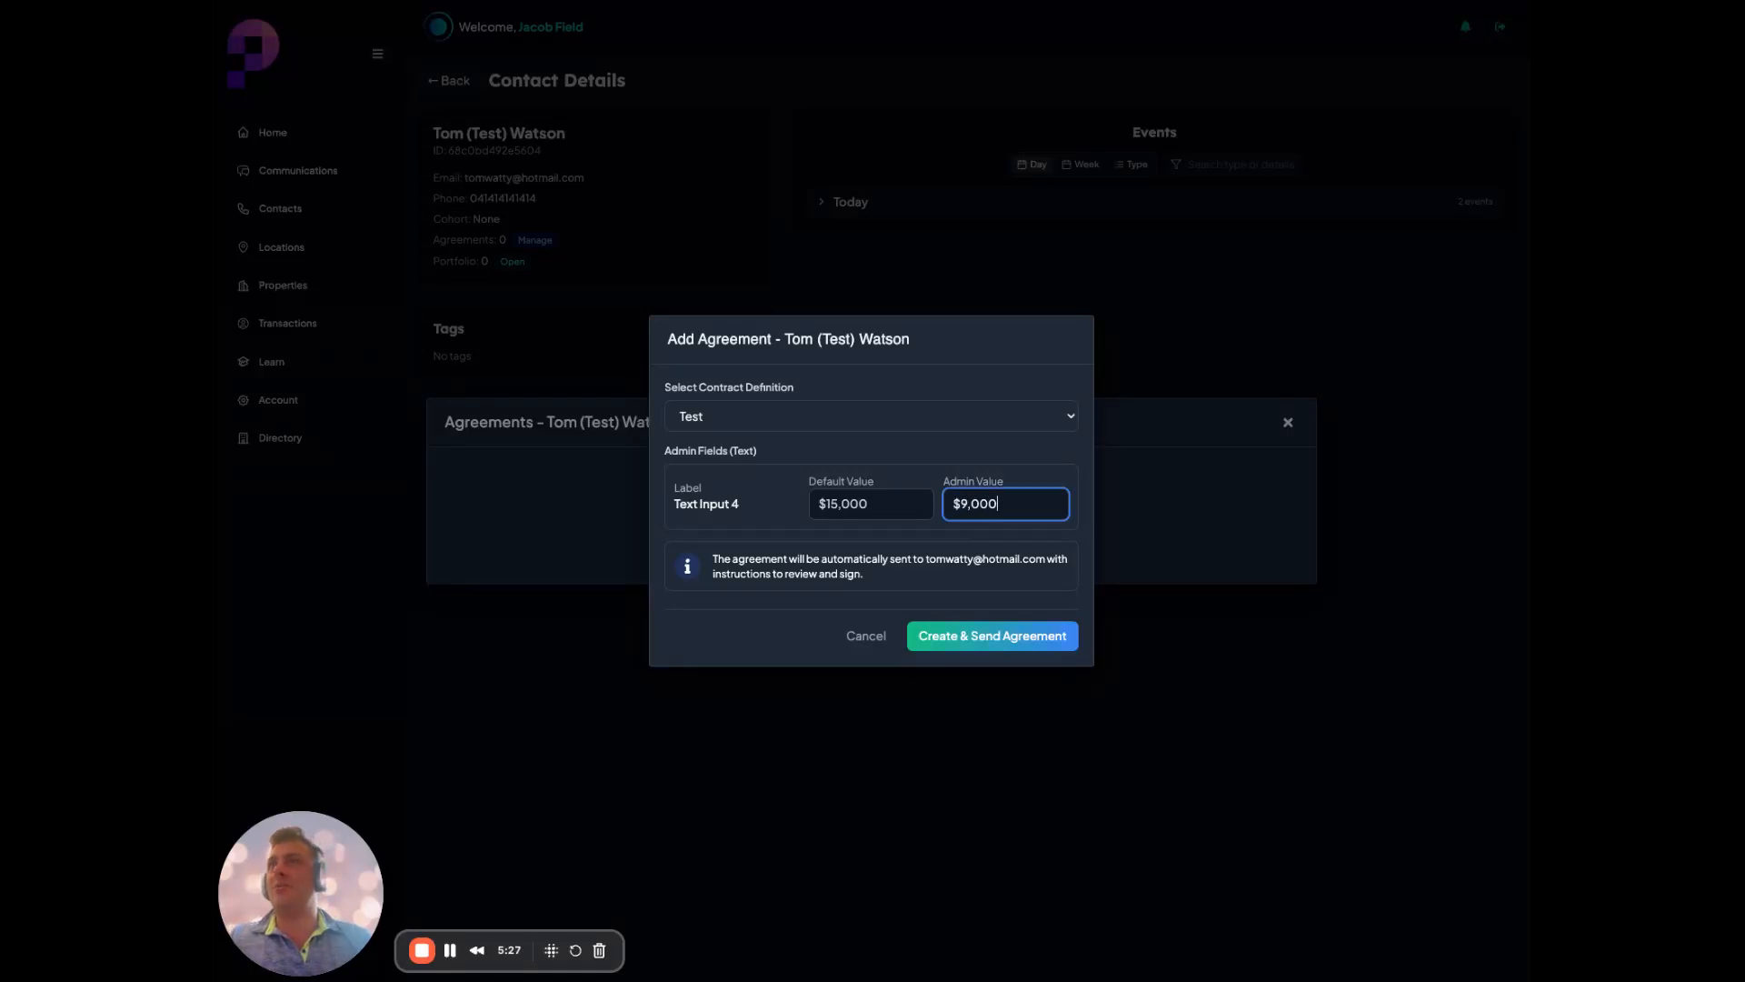
pyautogui.press('Tab')
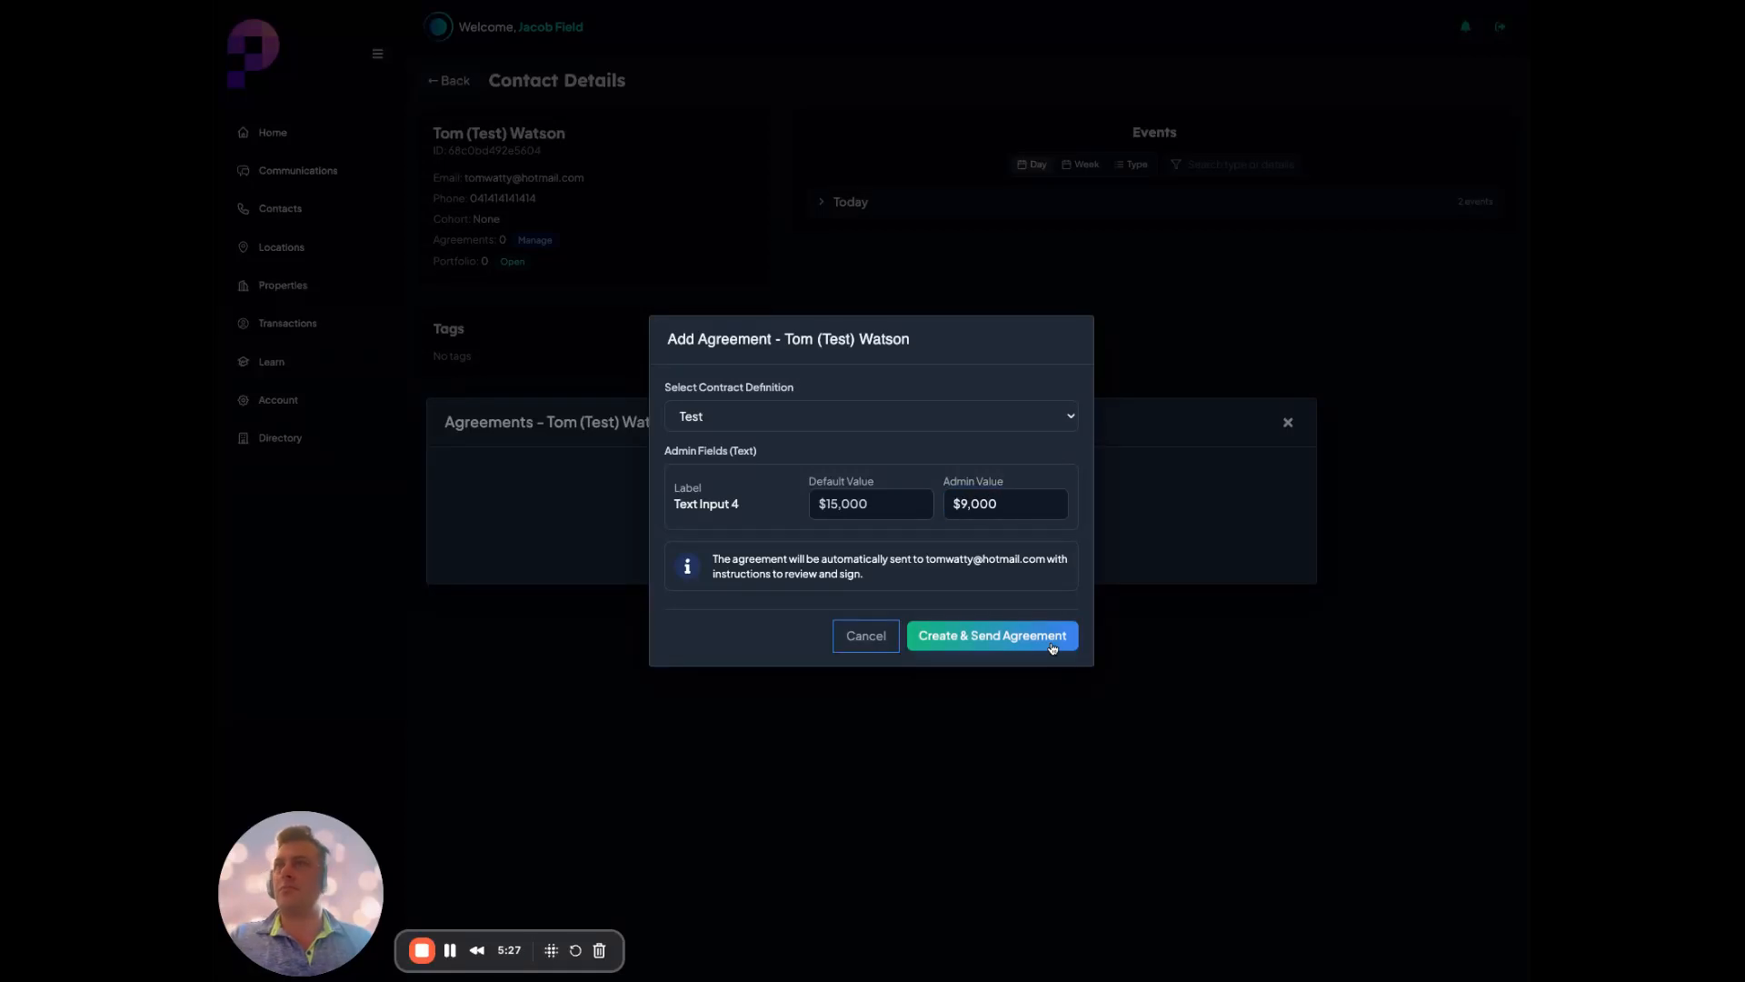
pyautogui.click(1023, 636)
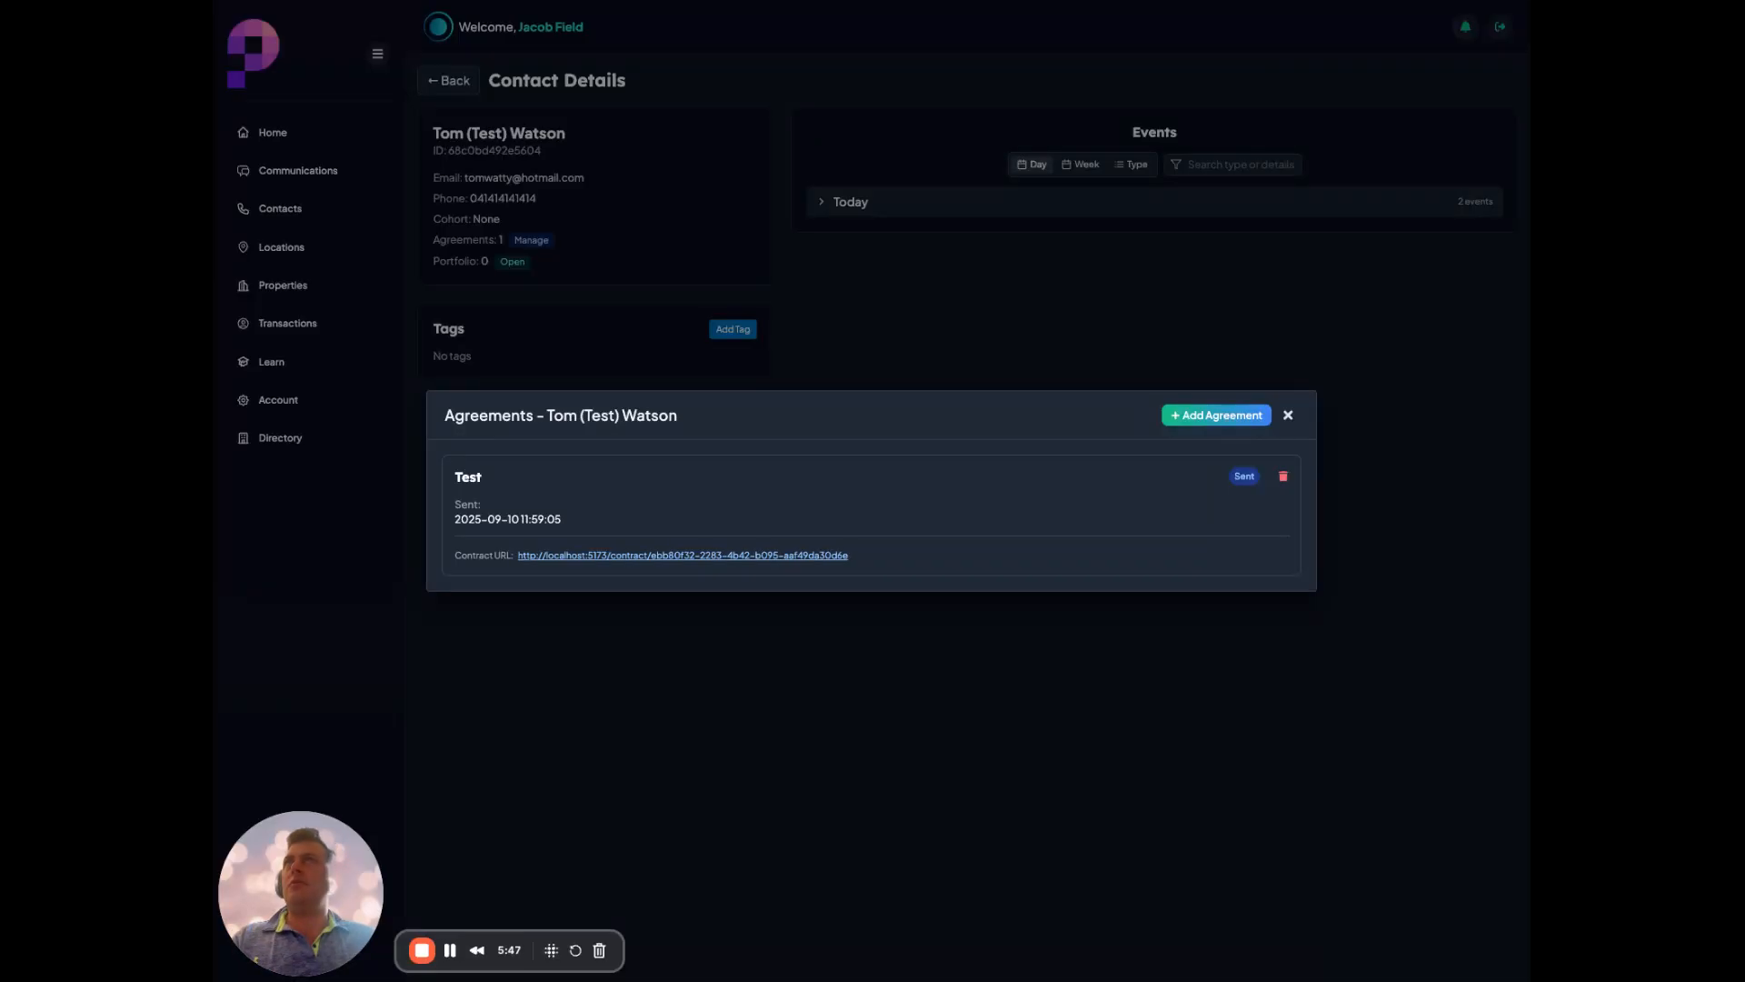
# On the sent contract's signing page, add a hand-drawn signature and complete the signing
pyautogui.press('Return')
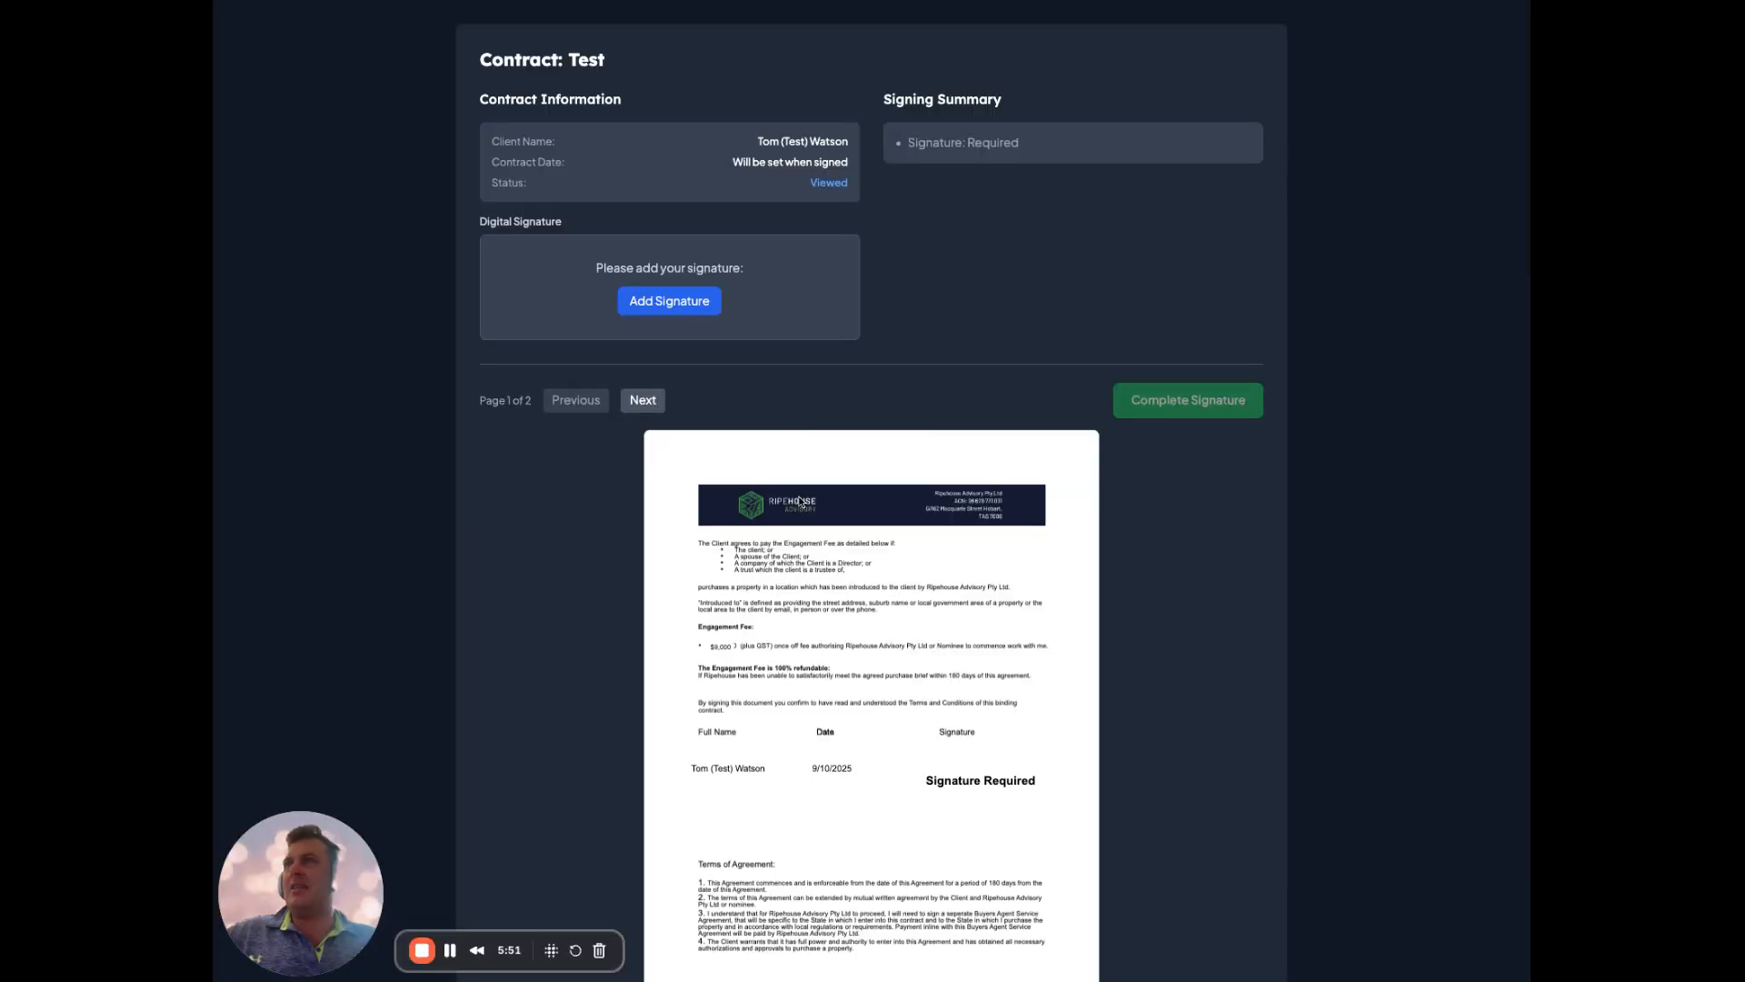
pyautogui.click(696, 308)
pyautogui.moveTo(798, 474)
pyautogui.mouseDown()
pyautogui.moveTo(905, 521)
pyautogui.moveTo(895, 498)
pyautogui.mouseUp()
pyautogui.click(977, 635)
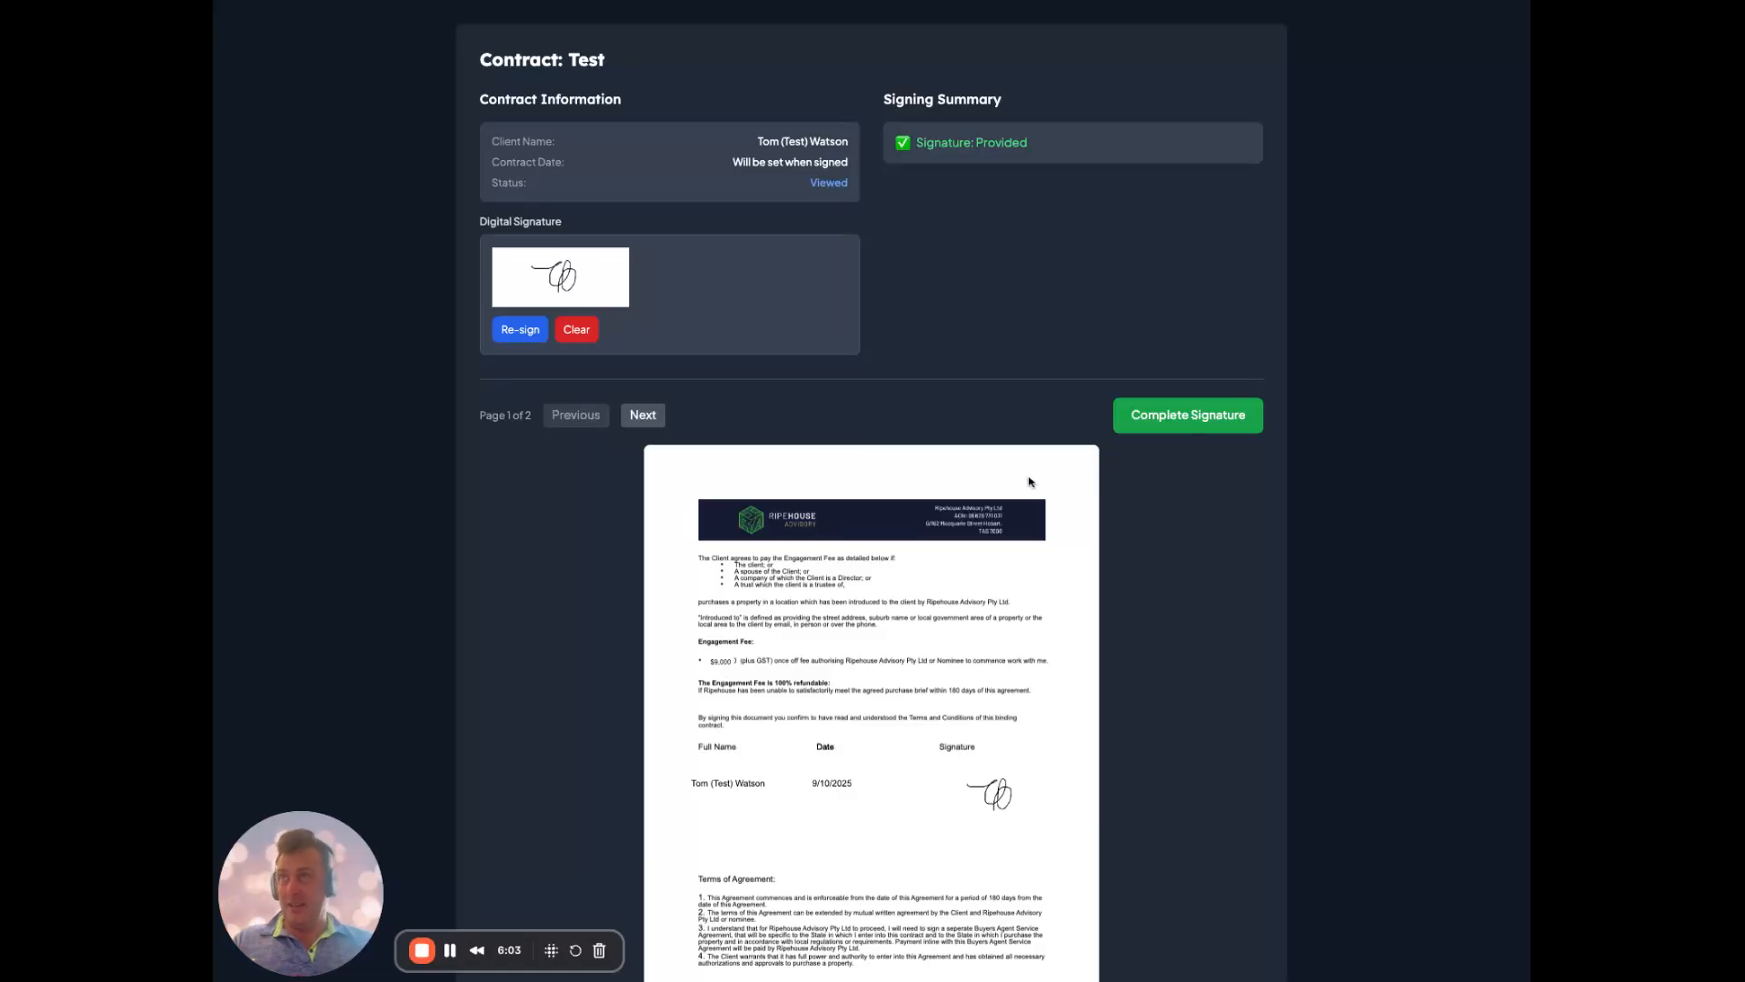
pyautogui.click(1177, 424)
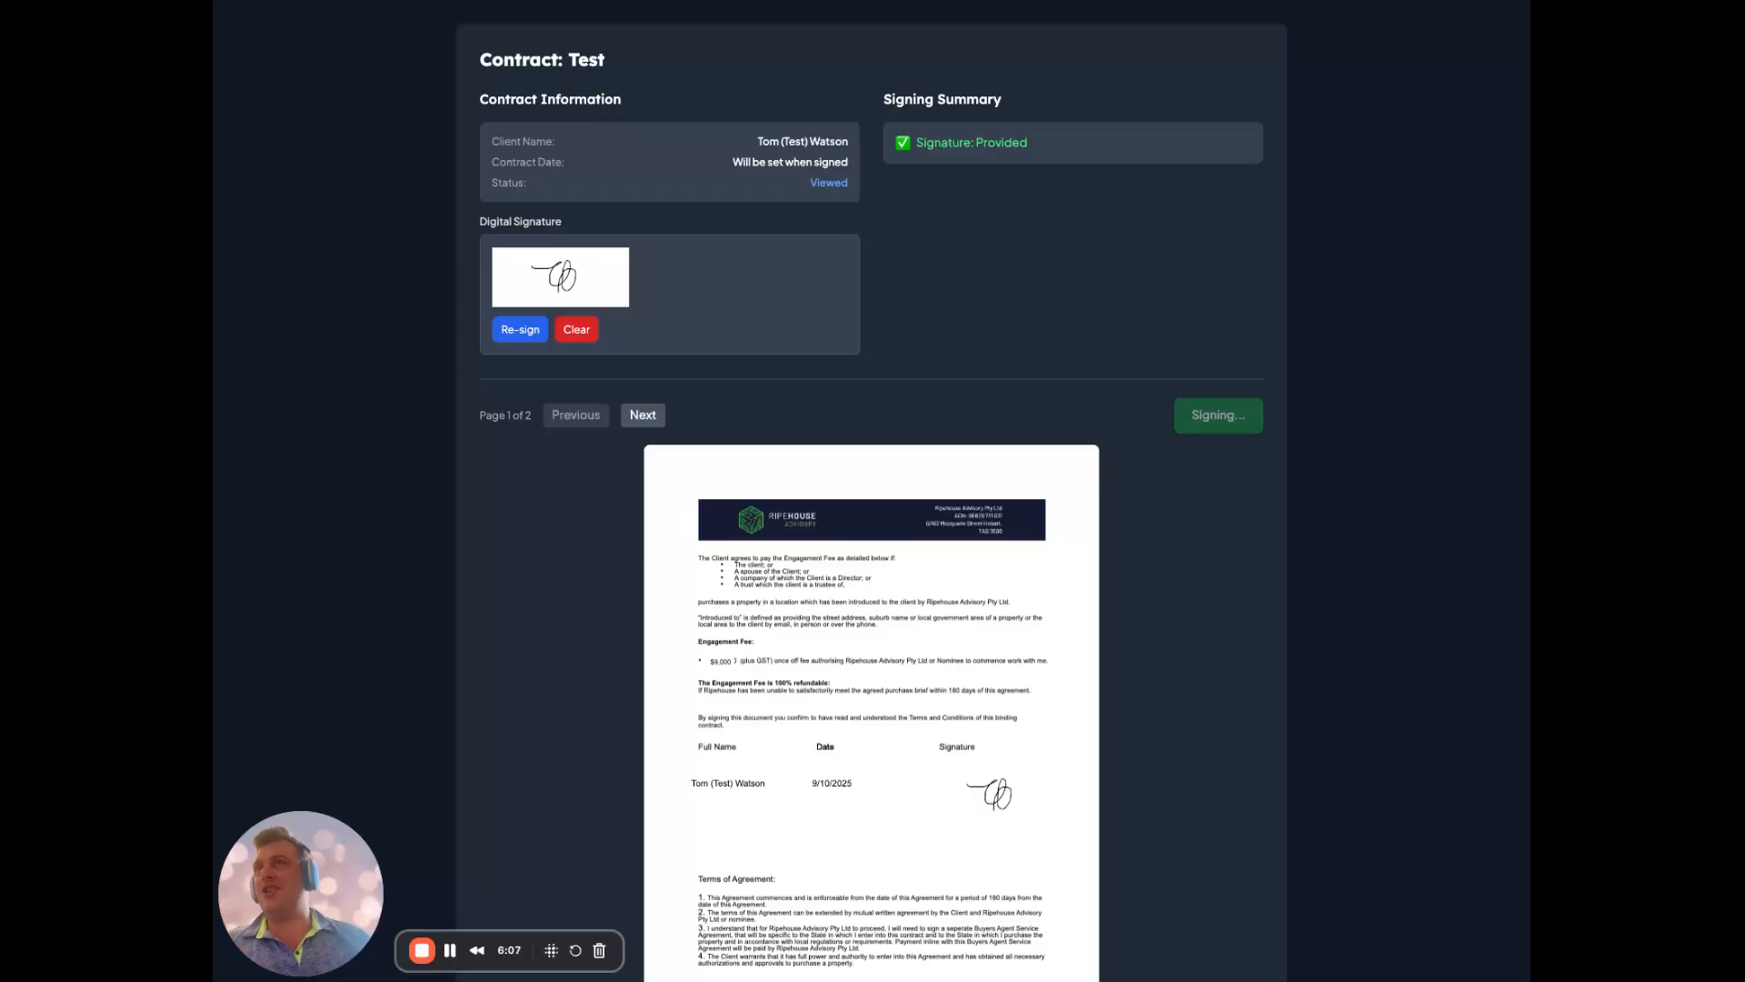